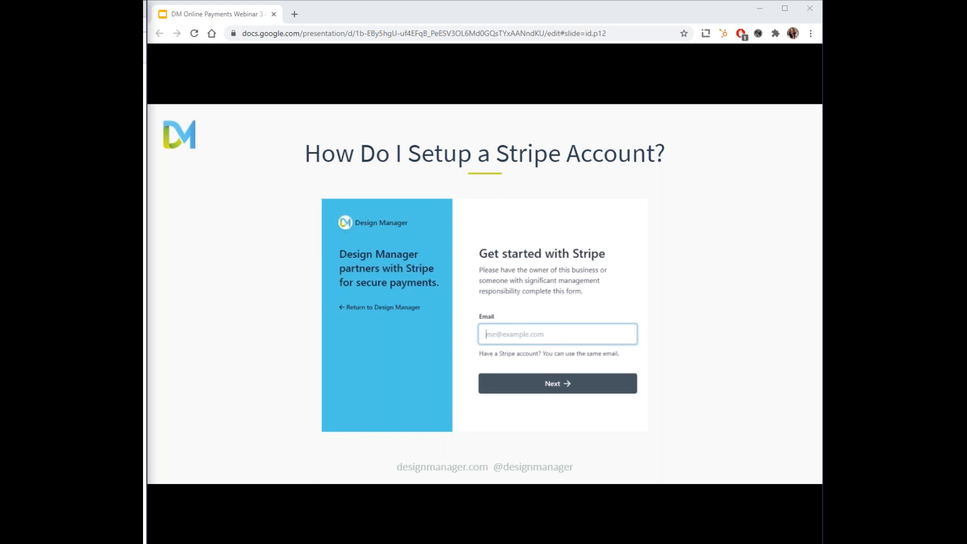
- Advance the slideshow through the Stripe account setup steps to the DM Online Payments Demo title slide
{"action": "key", "text": "Right"}
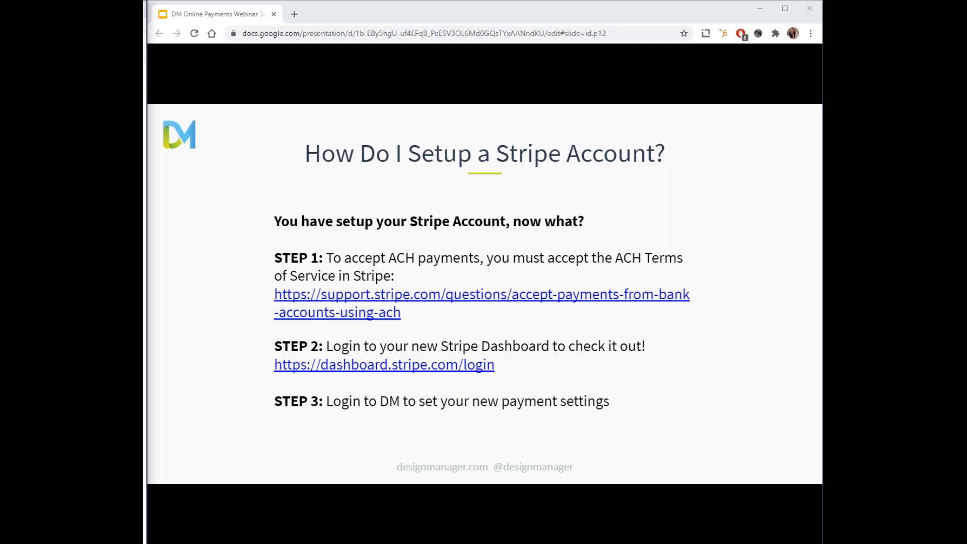
{"action": "key", "text": "Right"}
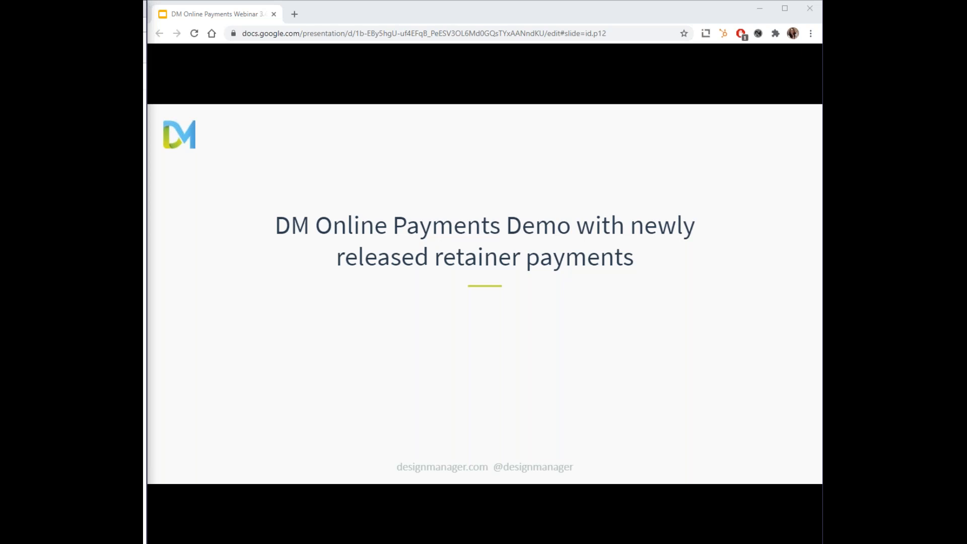
- Switch to Design Manager Pro Cloud, open the company's A/R & Showroom settings and select the STRIPE cash receipt payment type
{"action": "mouse_move", "coordinate": [244, 527]}
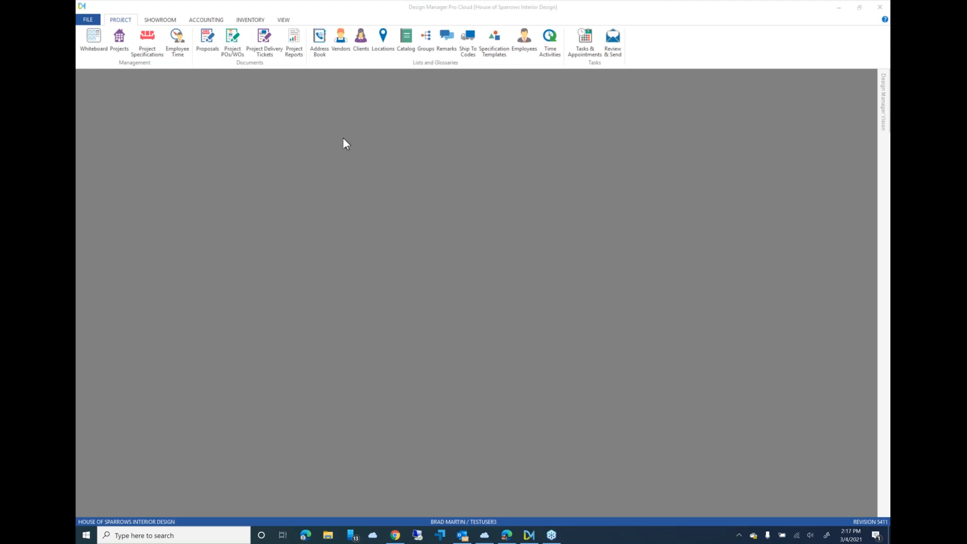
{"action": "left_click", "coordinate": [94, 21]}
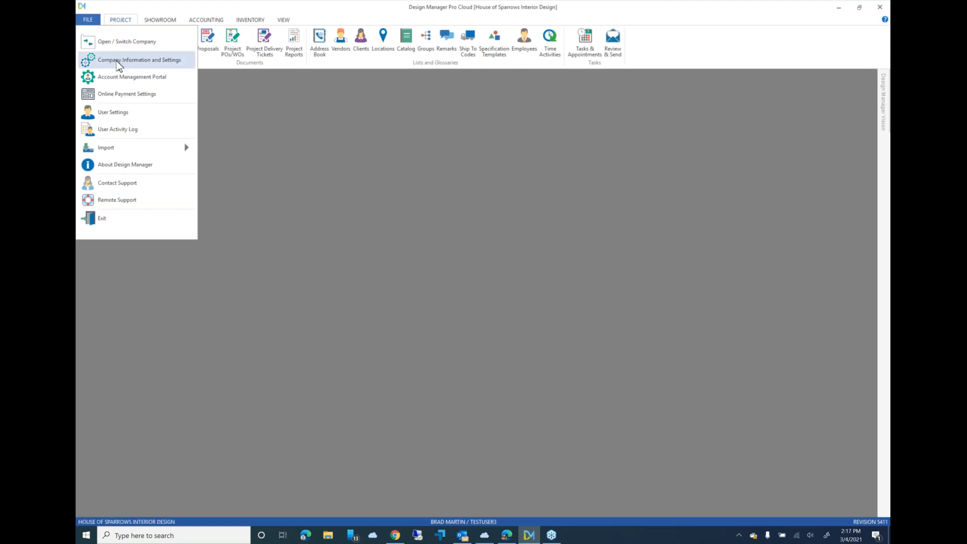
{"action": "left_click", "coordinate": [138, 67]}
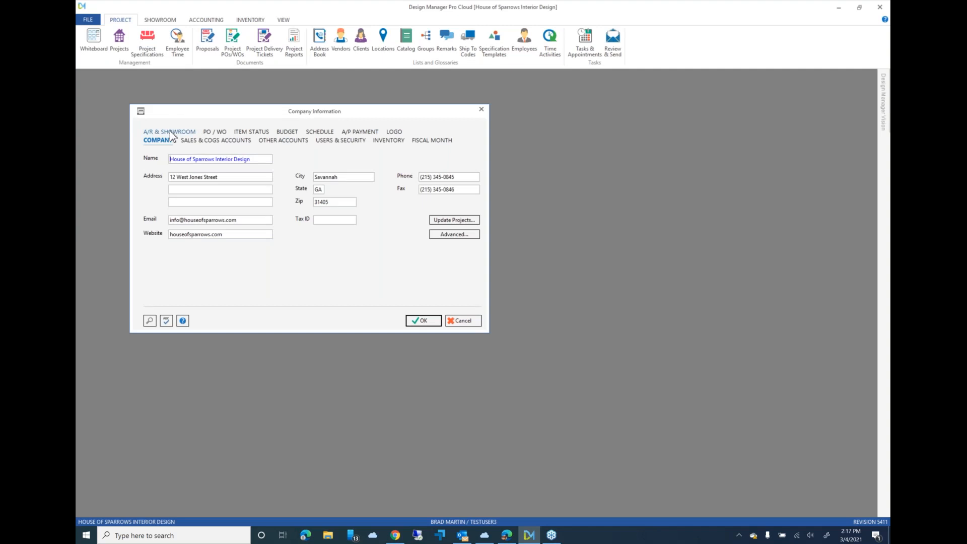
{"action": "left_click", "coordinate": [171, 133]}
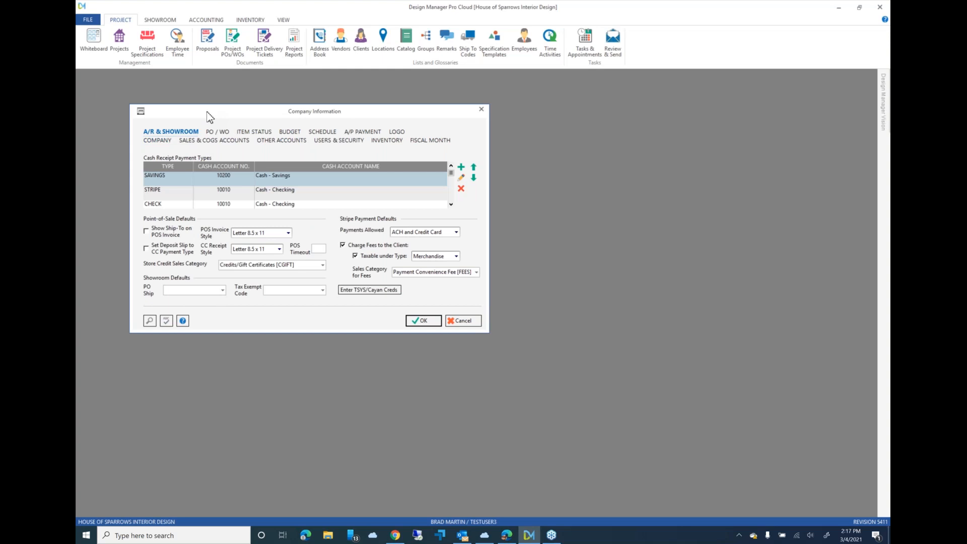
{"action": "left_click", "coordinate": [232, 195]}
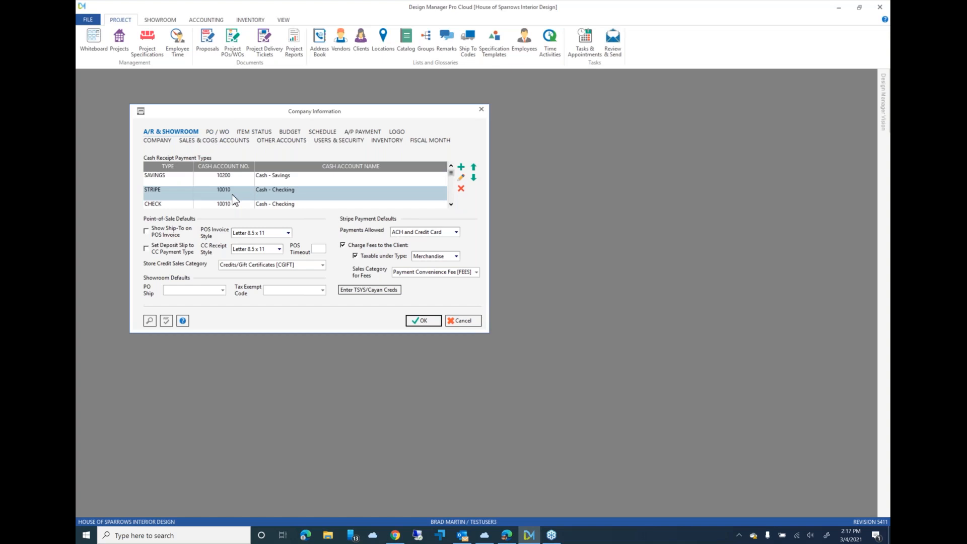
- Draft a new STRIPE payment type with account 10010 - Cash - Checking and Stripe / TSYS (Cayan) data collection, and discard it
{"action": "left_click", "coordinate": [462, 170]}
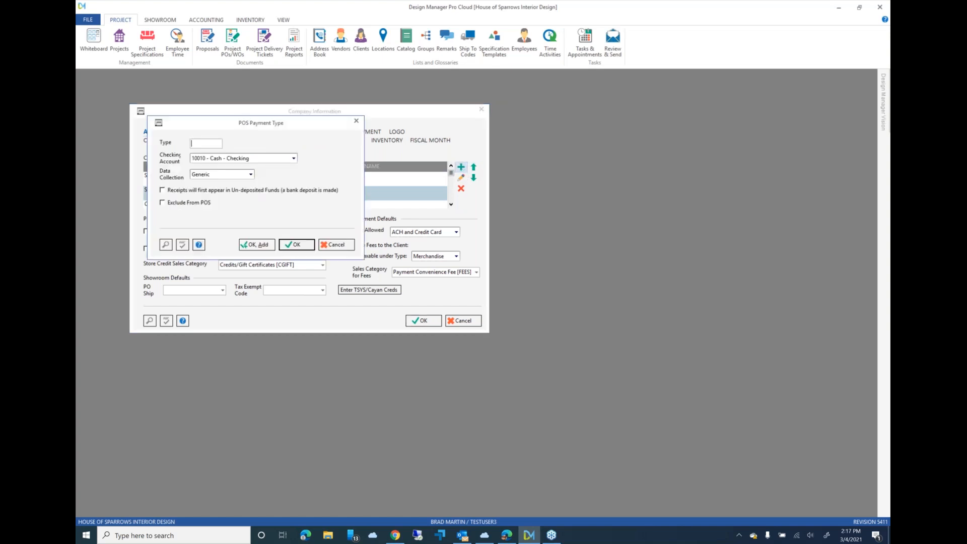
{"action": "type", "text": "STRIPE"}
{"action": "left_click", "coordinate": [294, 159]}
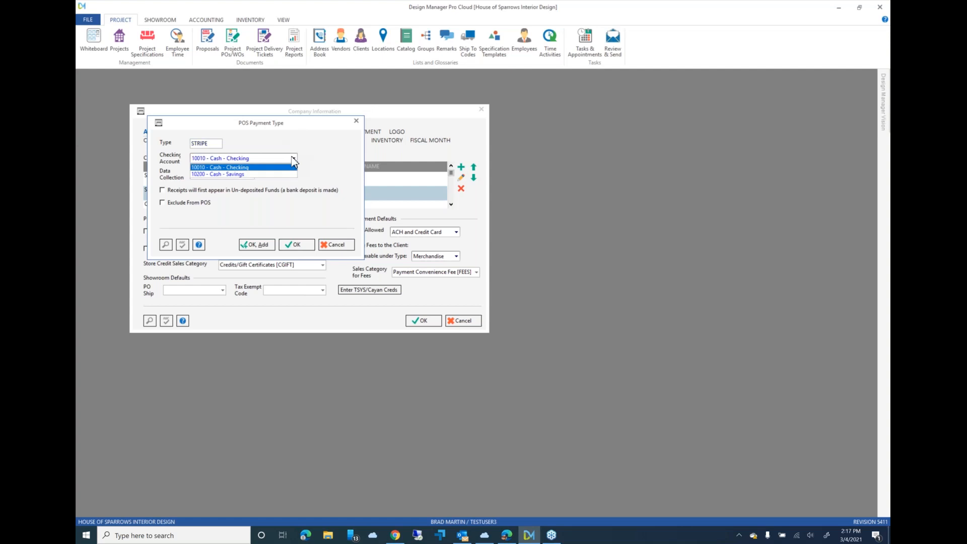
{"action": "left_click", "coordinate": [282, 148]}
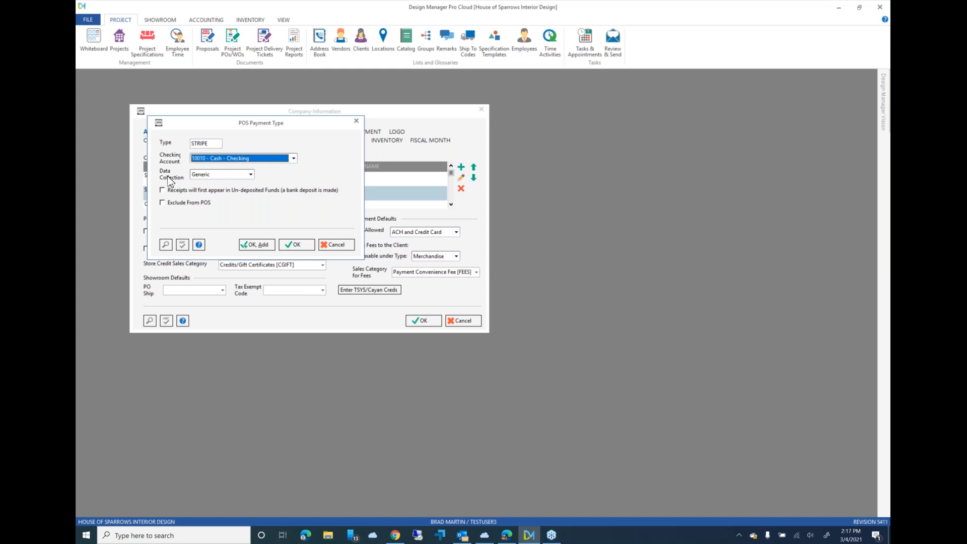
{"action": "left_click", "coordinate": [251, 175]}
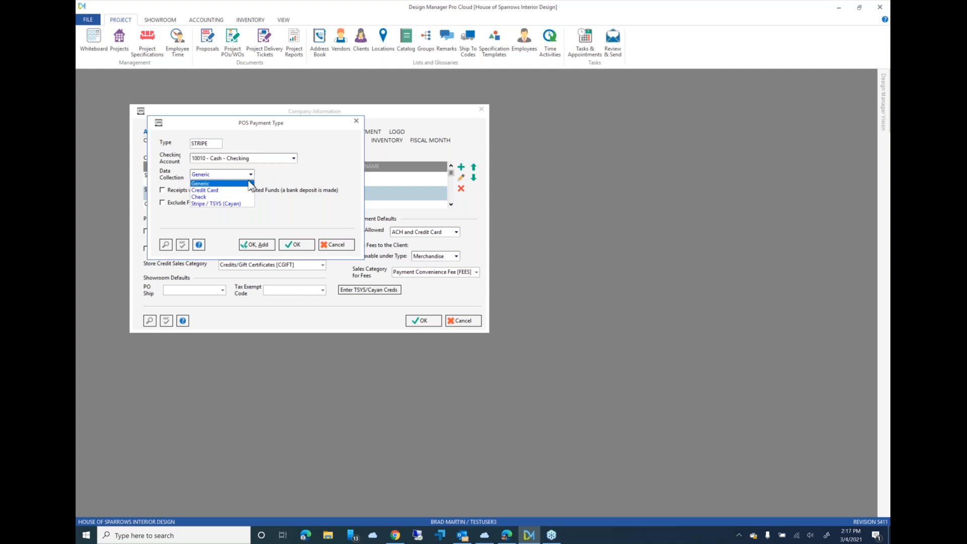
{"action": "left_click", "coordinate": [245, 203]}
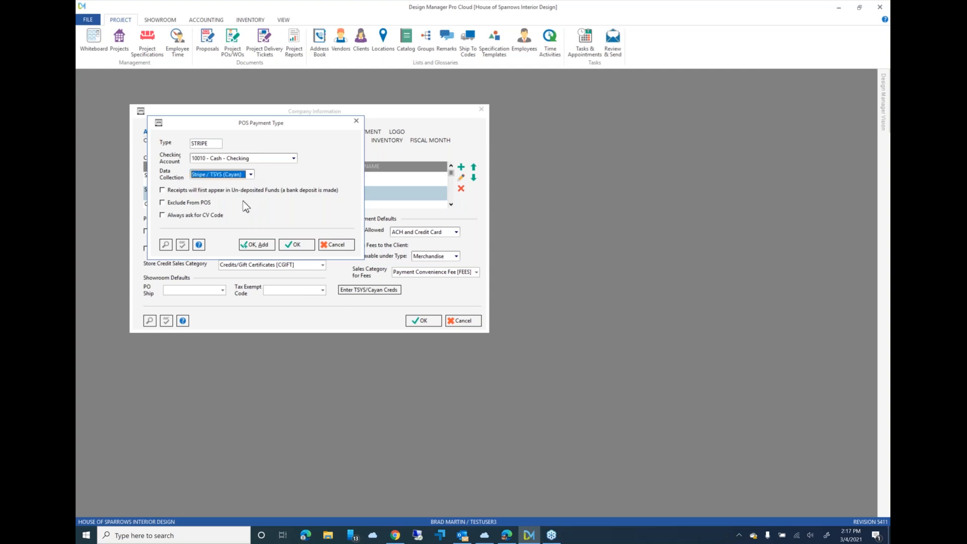
{"action": "left_click", "coordinate": [337, 247]}
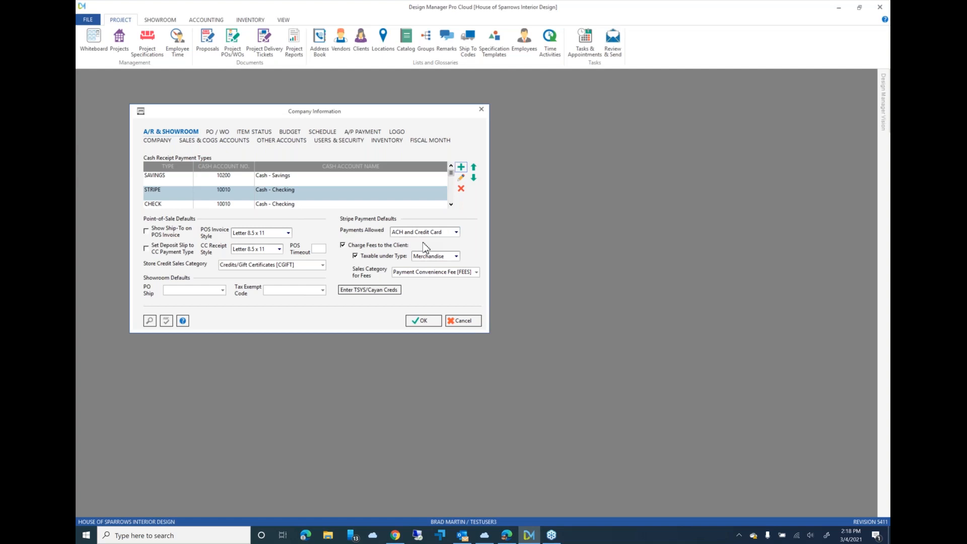
- Review the choices for allowed Stripe payments and the fees' taxable type, keeping ACH and Credit Card and Merchandise
{"action": "left_click", "coordinate": [456, 232]}
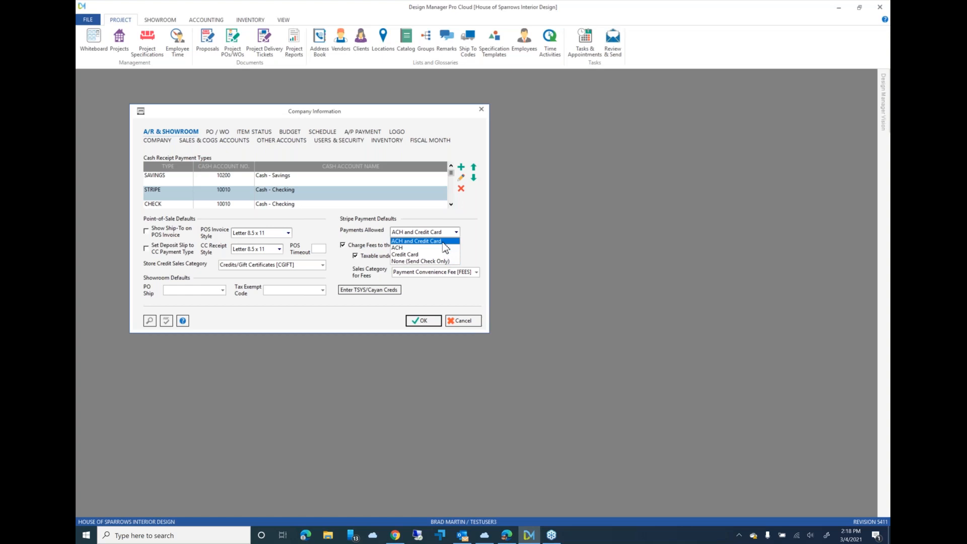
{"action": "left_click", "coordinate": [443, 242]}
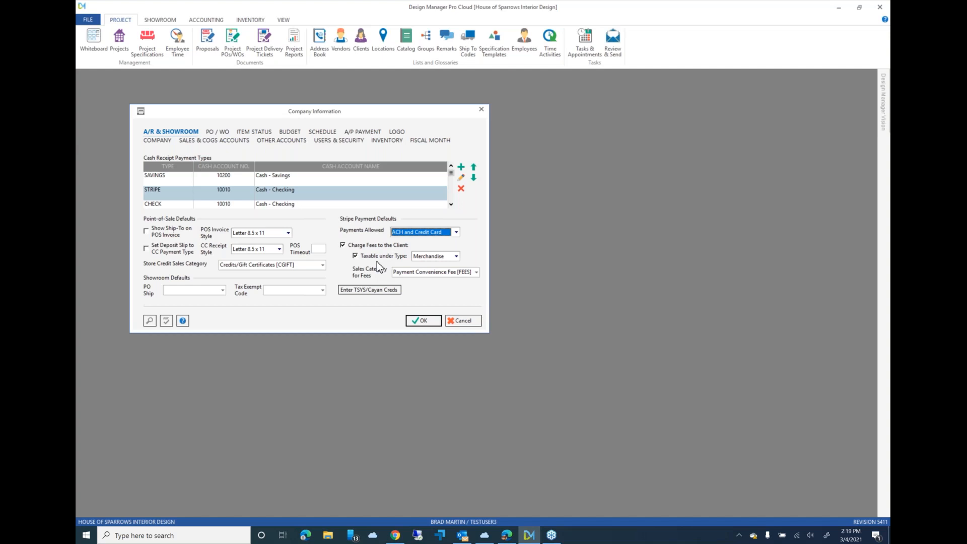
{"action": "left_click", "coordinate": [456, 256]}
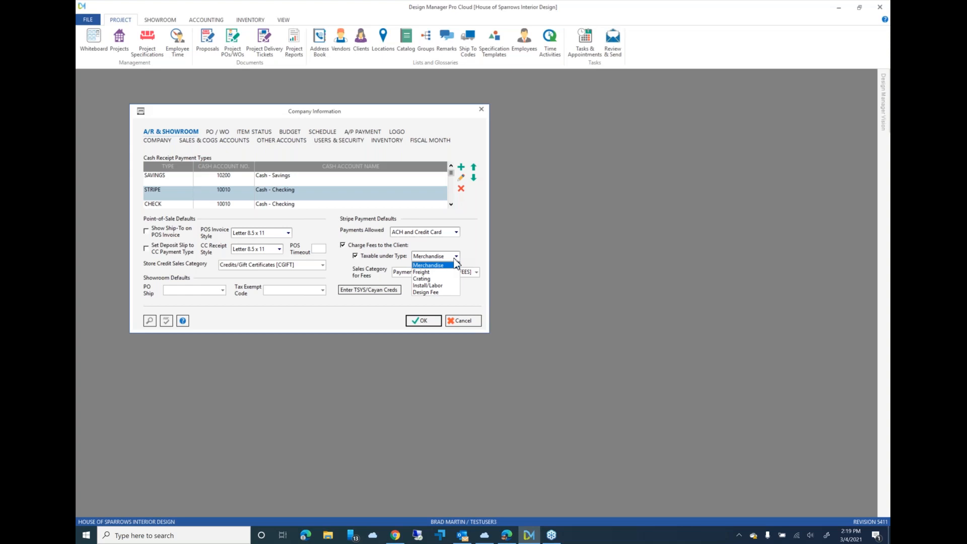
{"action": "left_click", "coordinate": [471, 255]}
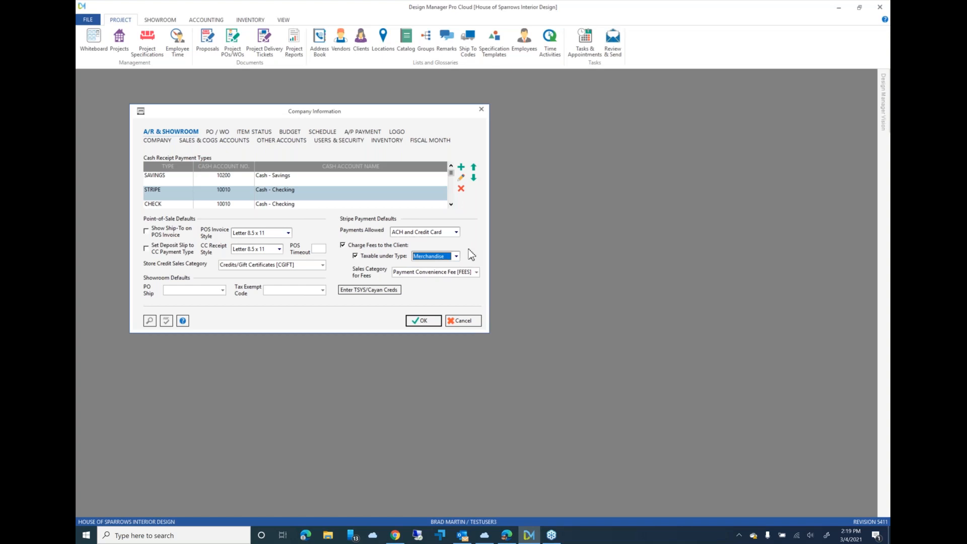
- Look up the Payment Convenience Fee sales category used for fees, examine its sales and COGS accounts, and leave it without edits
{"action": "left_click", "coordinate": [446, 273]}
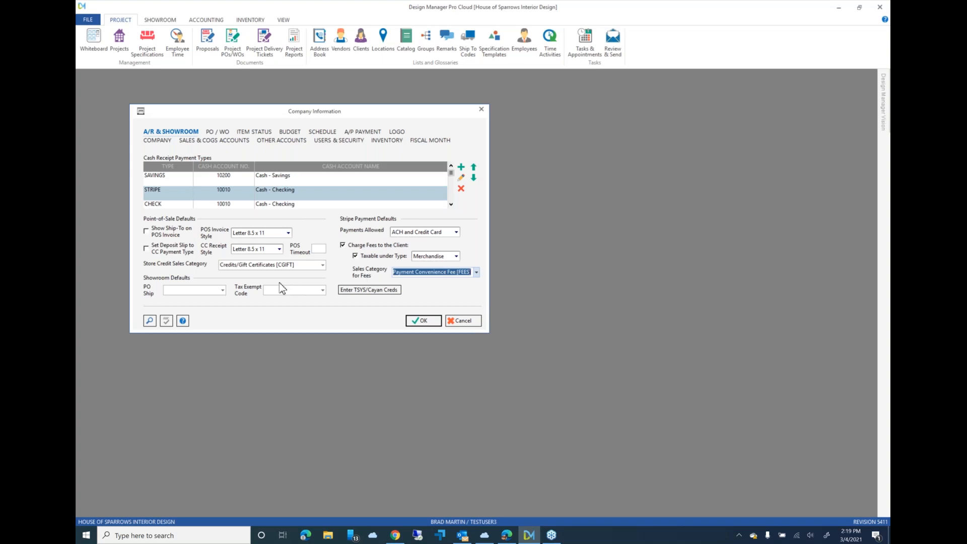
{"action": "left_click", "coordinate": [150, 321]}
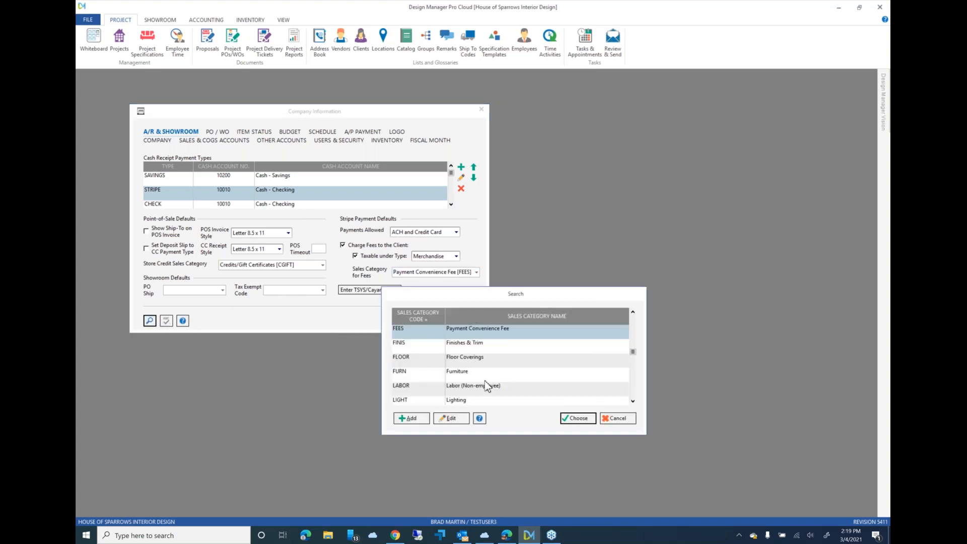
{"action": "left_click", "coordinate": [452, 418]}
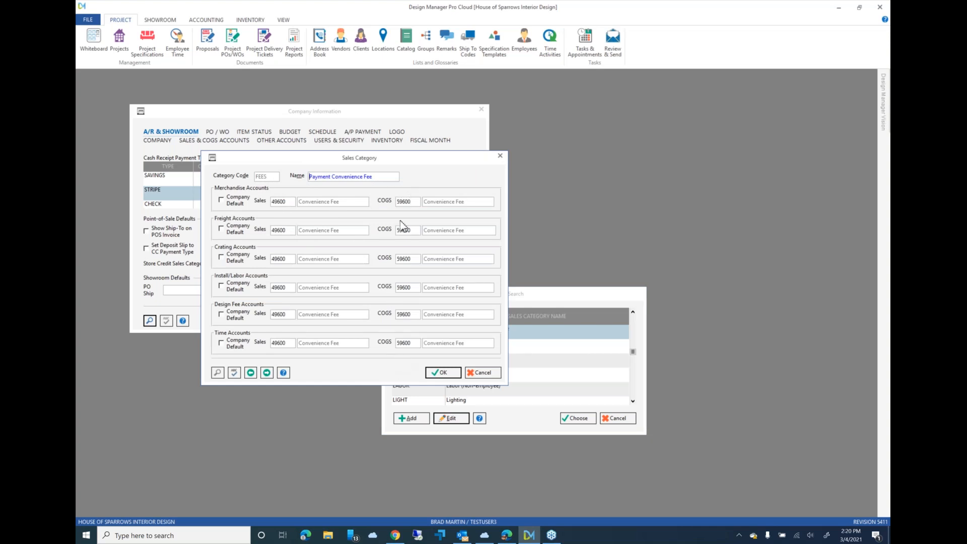
{"action": "left_click", "coordinate": [487, 373]}
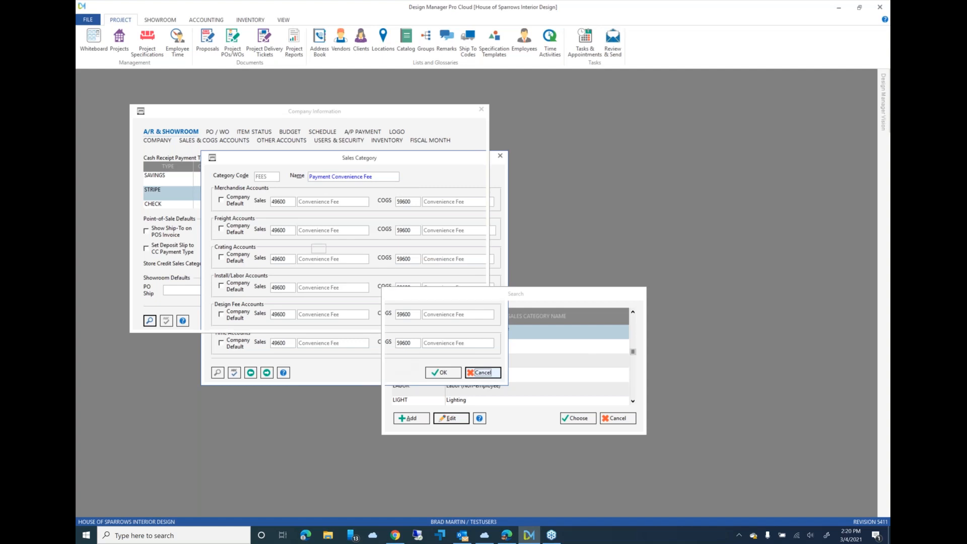
{"action": "left_click", "coordinate": [619, 419]}
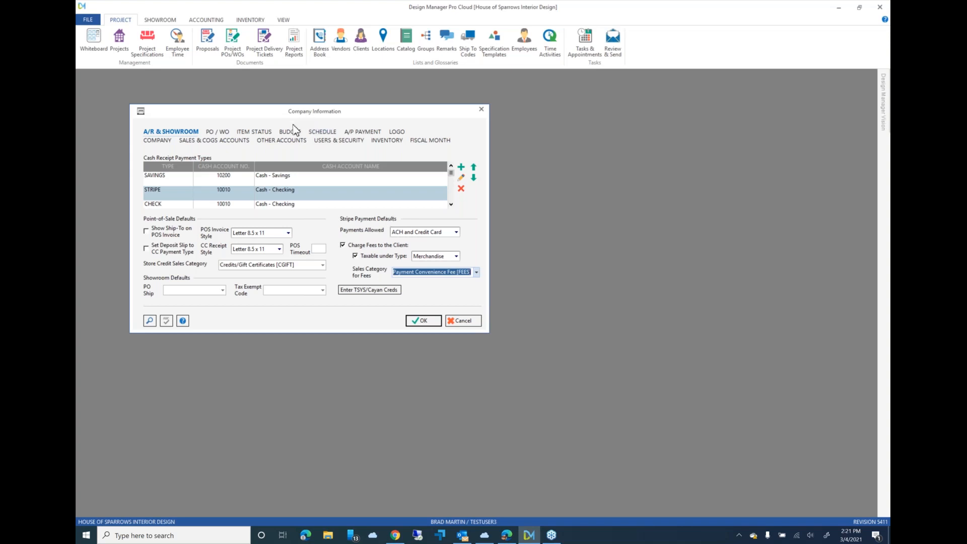
- Check the Payment Processing Fees account among the company's other accounts and accept the company information
{"action": "left_click", "coordinate": [294, 142]}
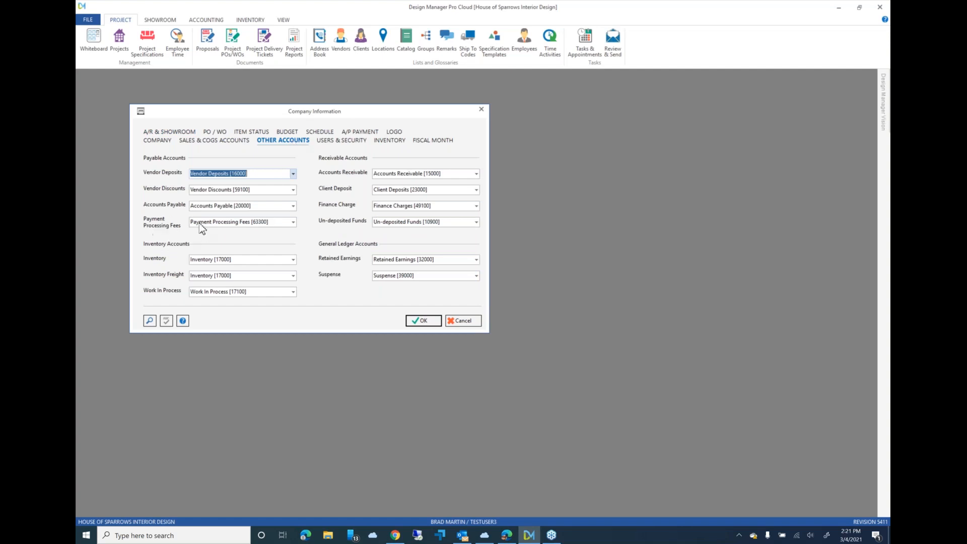
{"action": "left_click", "coordinate": [276, 222]}
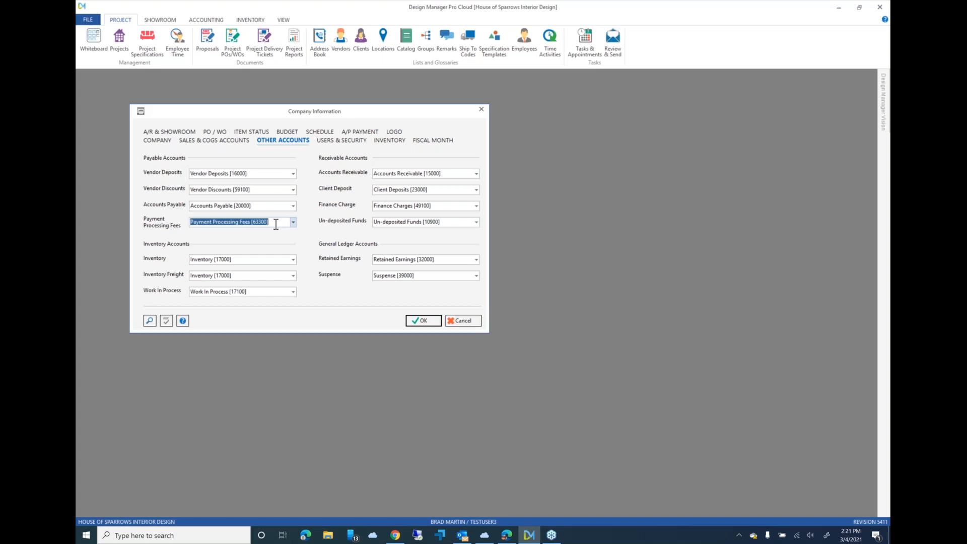
{"action": "left_click", "coordinate": [422, 321]}
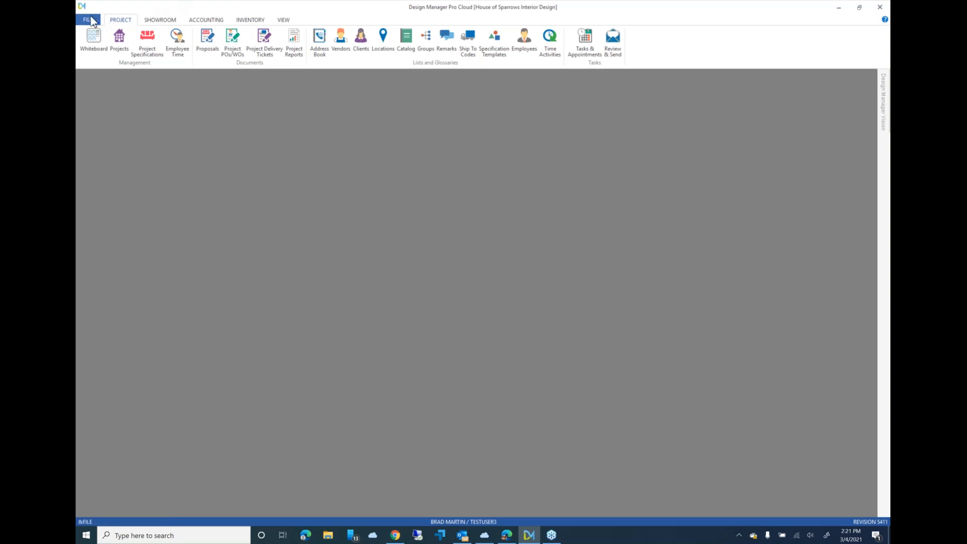
- Examine the default payment type and status email recipients in Online Payment Settings, and discard any edits
{"action": "left_click", "coordinate": [91, 20]}
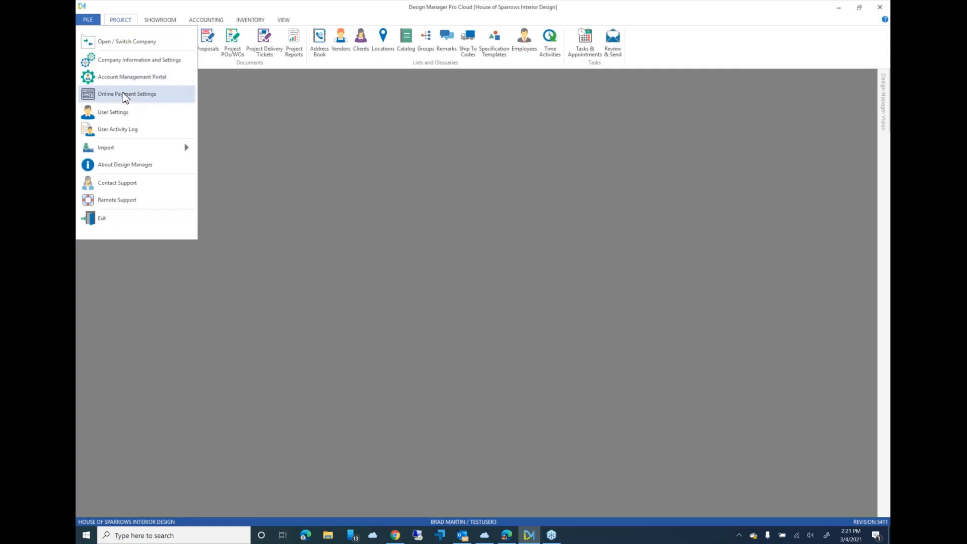
{"action": "left_click", "coordinate": [155, 98]}
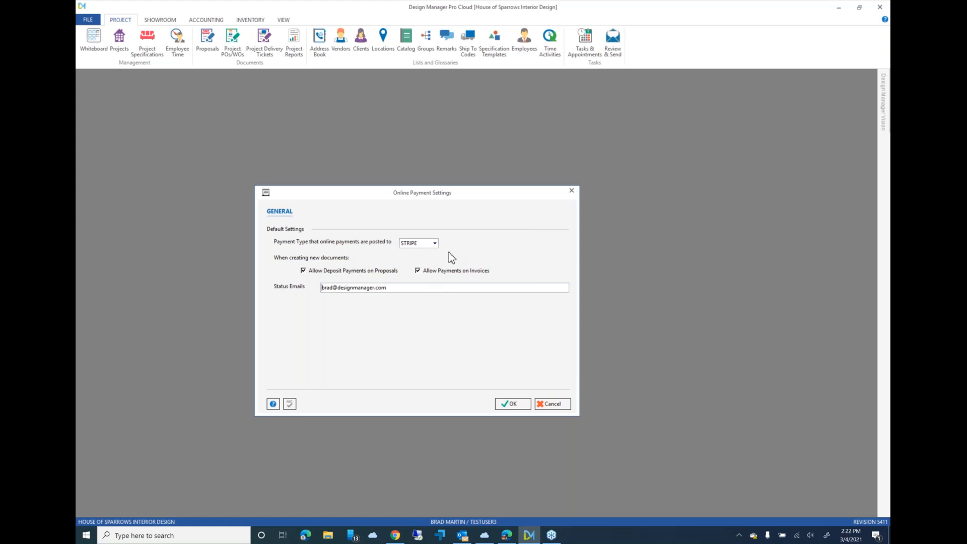
{"action": "left_click", "coordinate": [435, 243]}
{"action": "left_click", "coordinate": [458, 245]}
{"action": "left_click", "coordinate": [421, 287]}
{"action": "type", "text": ";"}
{"action": "left_click", "coordinate": [554, 404]}
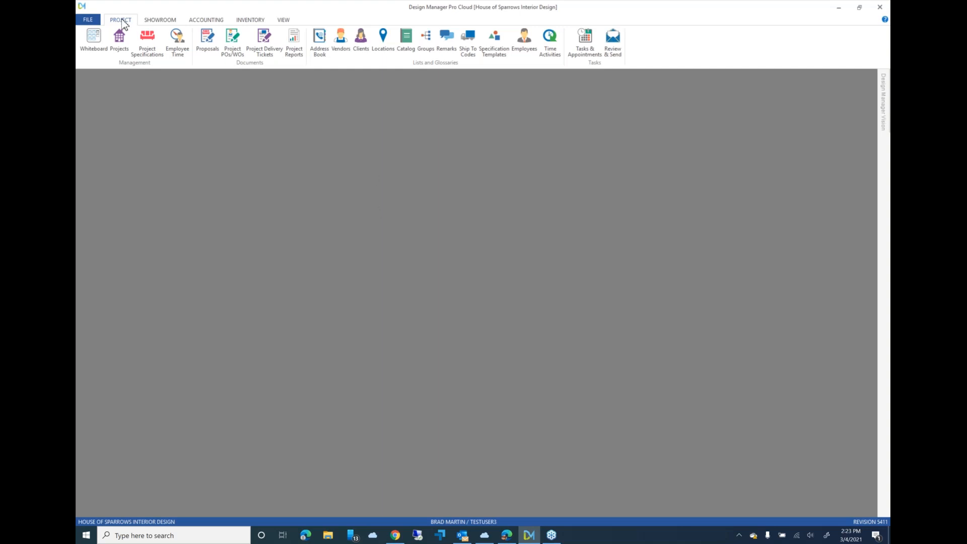
- Open the proposals of the Coastal Cottage project
{"action": "left_click", "coordinate": [206, 41]}
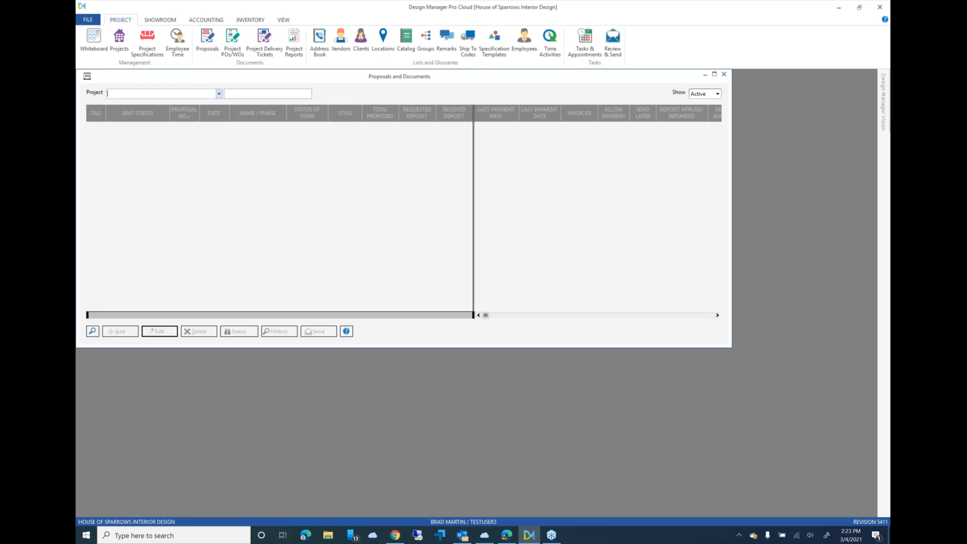
{"action": "type", "text": "co"}
{"action": "key", "text": "Return"}
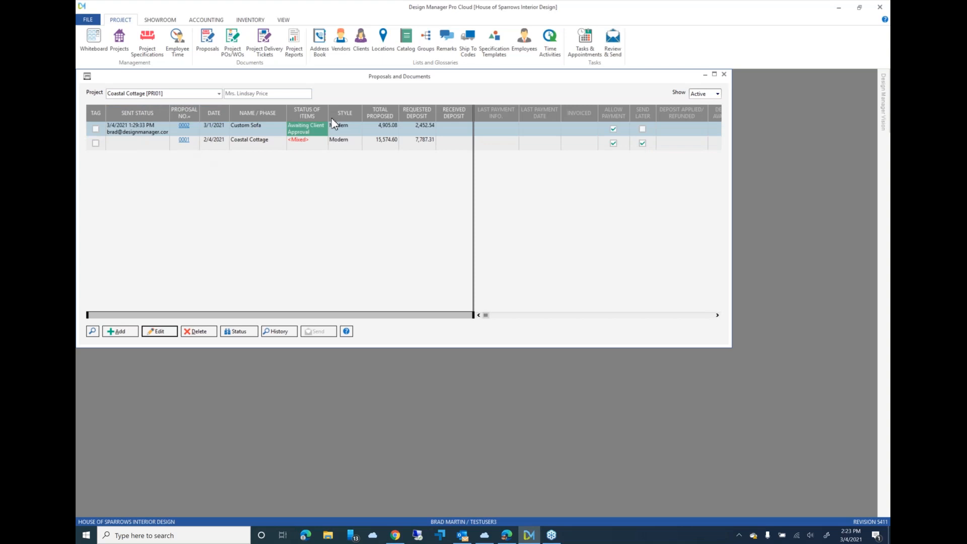
- Tag the Custom Sofa proposal of the Coastal Cottage project, review its send summary and email it to the client
{"action": "left_click", "coordinate": [269, 132]}
{"action": "left_click", "coordinate": [95, 129]}
{"action": "left_click", "coordinate": [320, 332]}
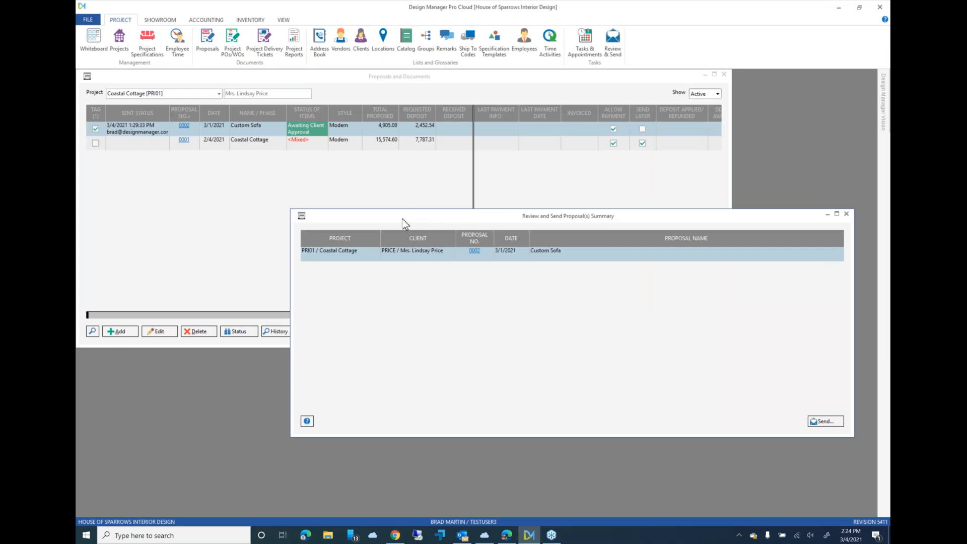
{"action": "left_click_drag", "start_coordinate": [388, 220], "coordinate": [258, 193]}
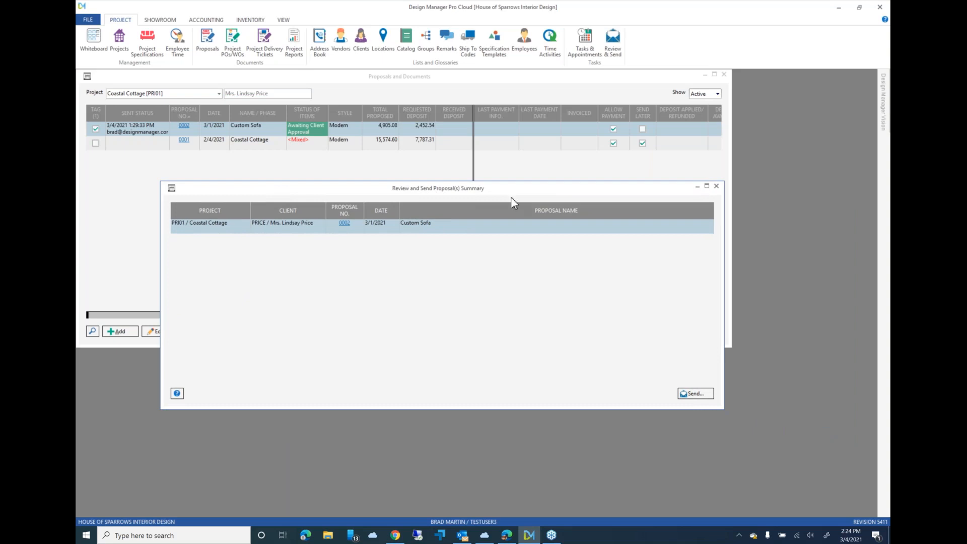
{"action": "left_click", "coordinate": [696, 395]}
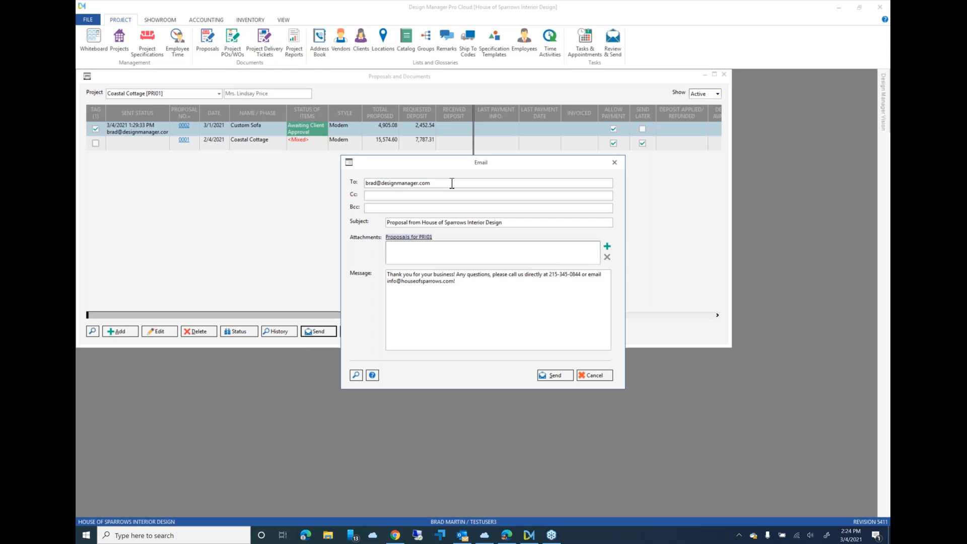
{"action": "left_click", "coordinate": [559, 376]}
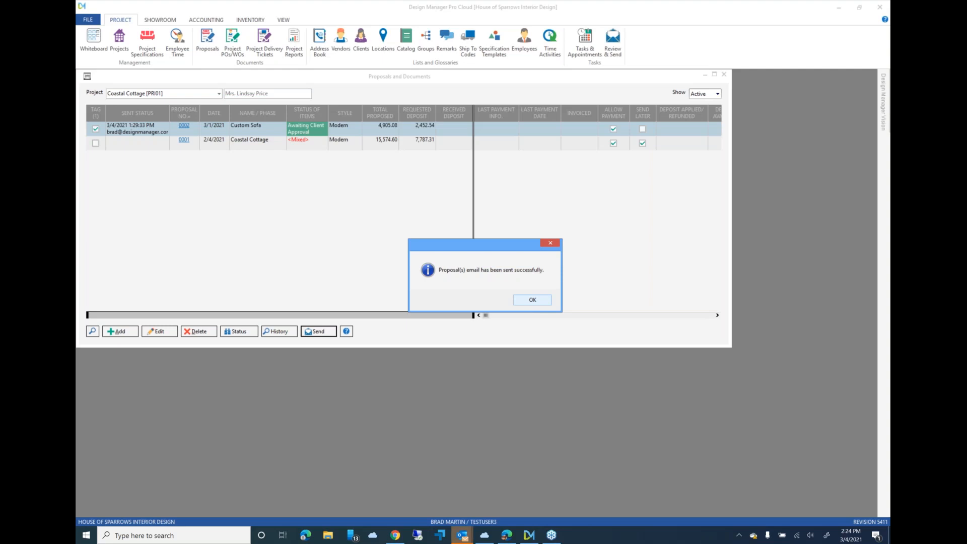
{"action": "left_click", "coordinate": [533, 300]}
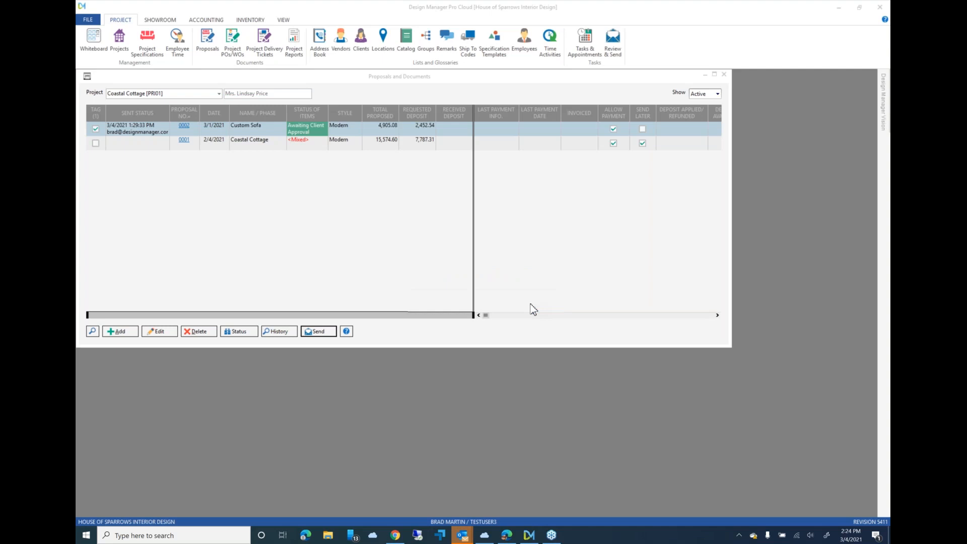
- Switch to Outlook, open the new proposal email from House of Sparrows Interior Design and follow its link to view the documents
{"action": "mouse_move", "coordinate": [464, 536]}
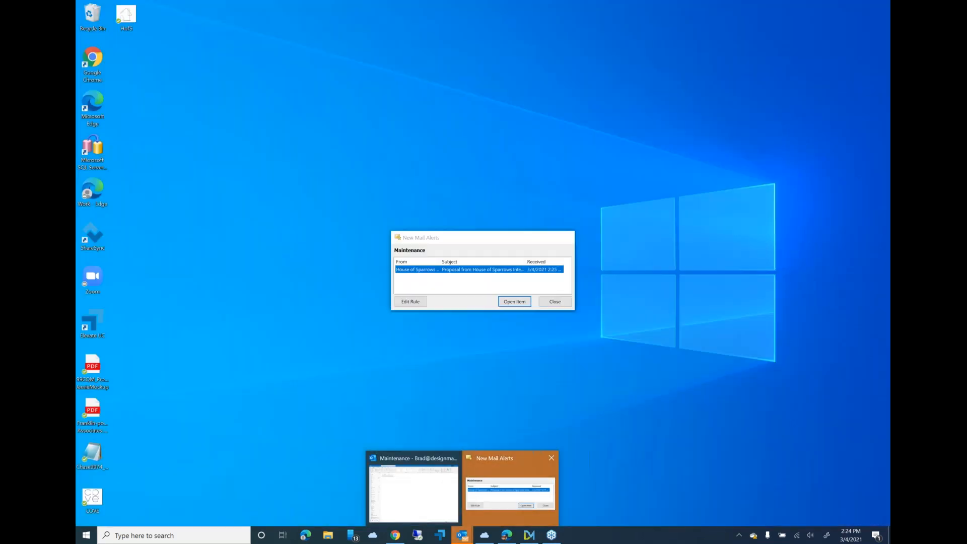
{"action": "left_click", "coordinate": [479, 502]}
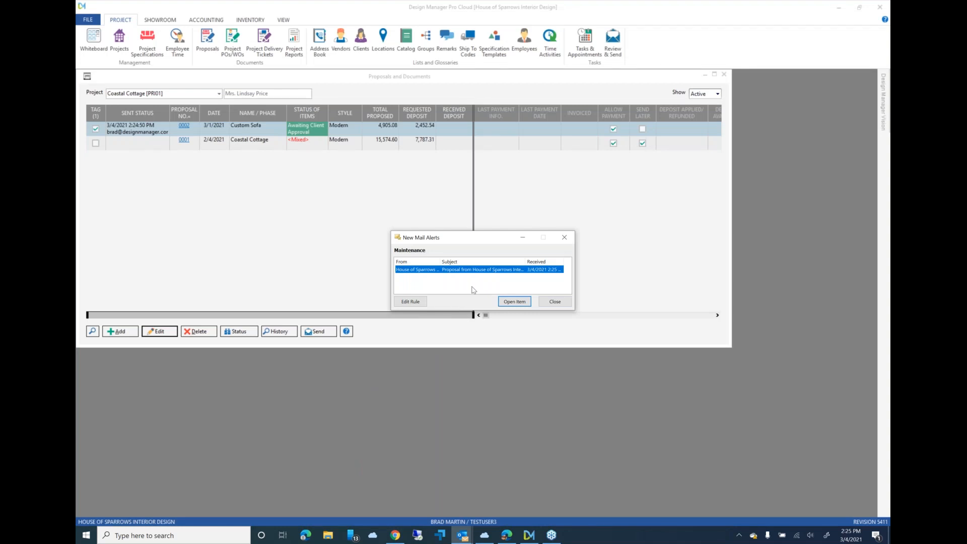
{"action": "left_click", "coordinate": [511, 303]}
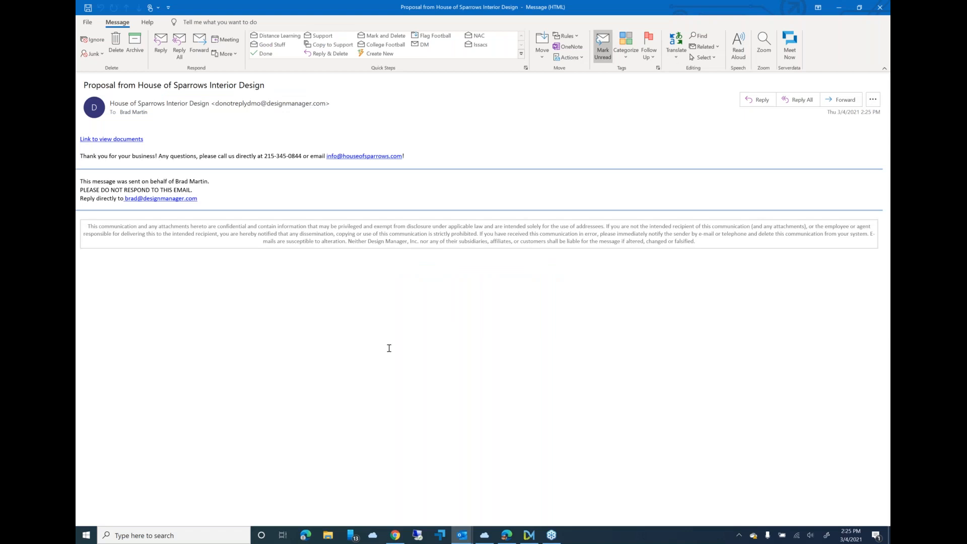
{"action": "left_click", "coordinate": [126, 142]}
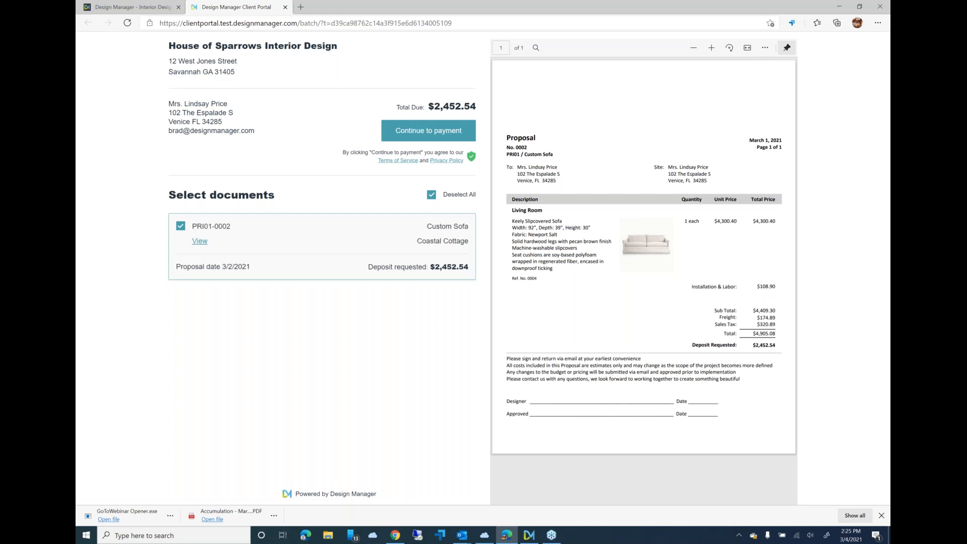
- Deselect and reselect the Custom Sofa proposal, and continue to payment with Credit Card as the payment method
{"action": "left_click", "coordinate": [182, 227]}
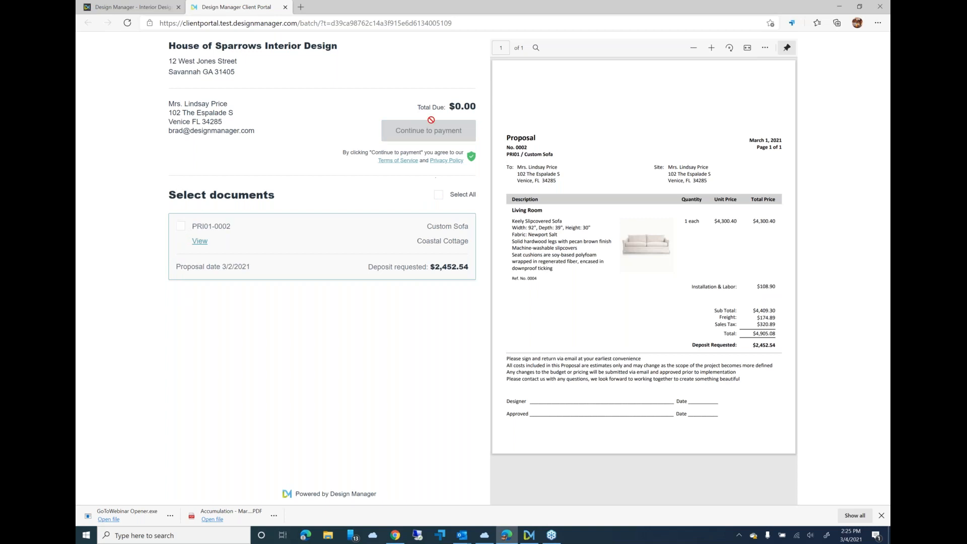
{"action": "left_click", "coordinate": [181, 229]}
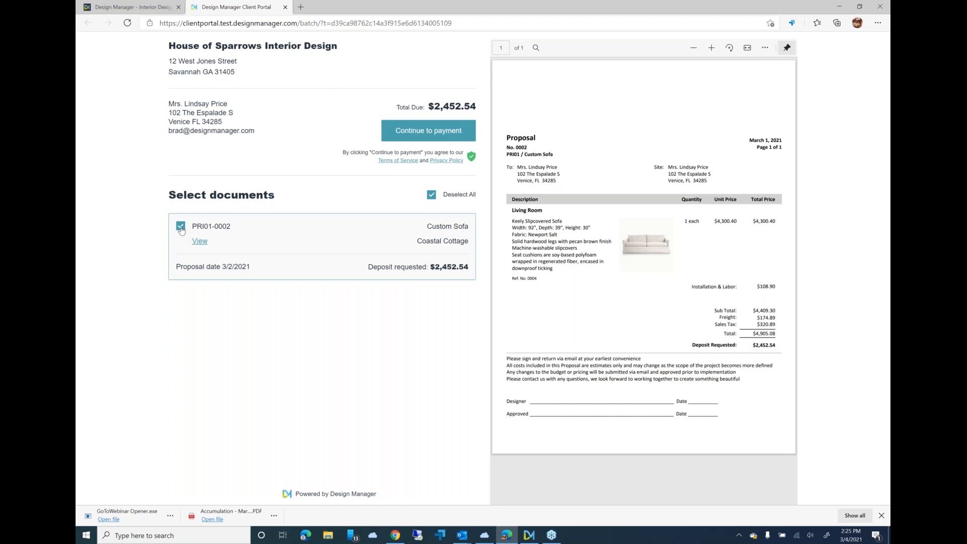
{"action": "left_click", "coordinate": [440, 135]}
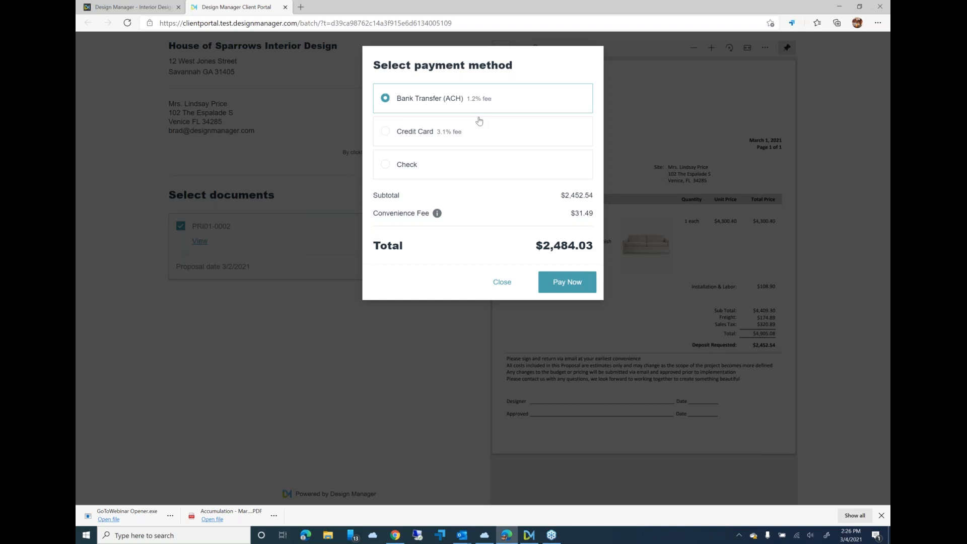
{"action": "left_click", "coordinate": [437, 139]}
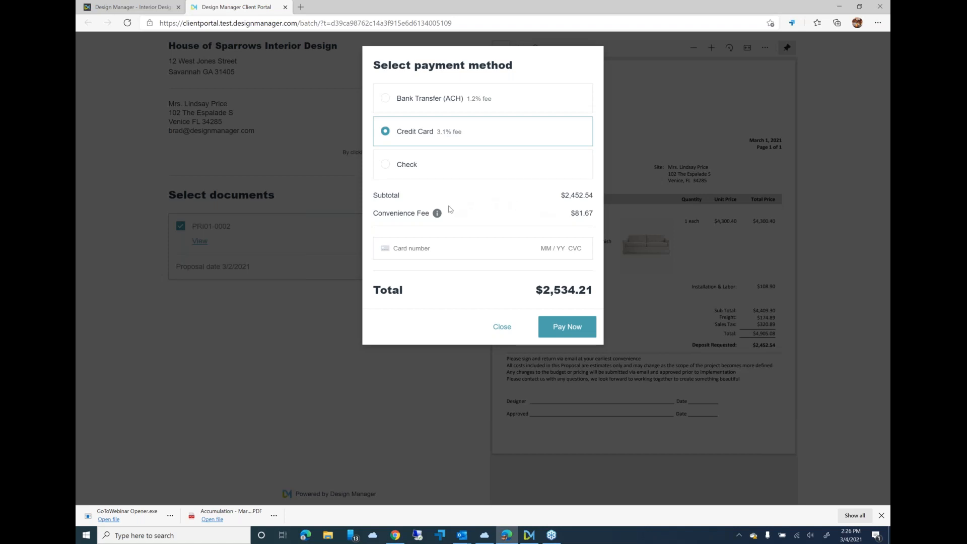
- Enter the card number, expiry date, CVC and ZIP code, pay the deposit and dismiss the payment confirmation
{"action": "mouse_move", "coordinate": [437, 215]}
{"action": "type", "text": "4242 4242 4242 4242 "}
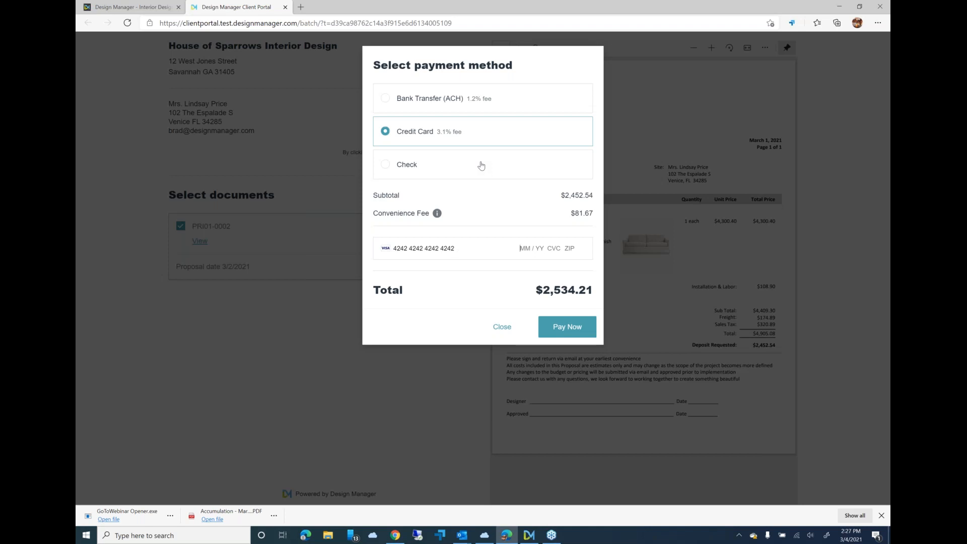
{"action": "type", "text": "02"}
{"action": "key", "text": "BackSpace"}
{"action": "key", "text": "BackSpace"}
{"action": "type", "text": "01"}
{"action": "key", "text": "BackSpace"}
{"action": "key", "text": "BackSpace"}
{"action": "type", "text": "12 / 21 111 18902"}
{"action": "left_click", "coordinate": [569, 326]}
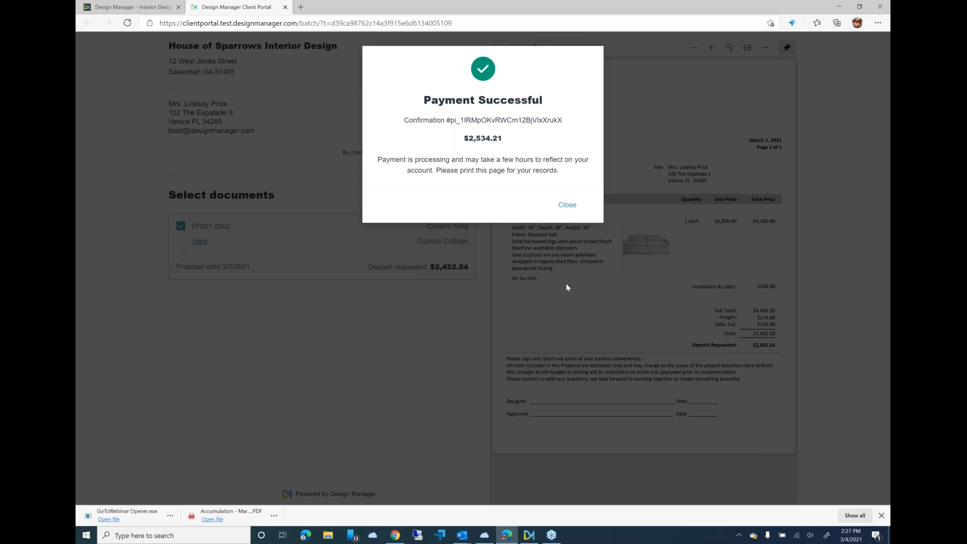
{"action": "left_click", "coordinate": [567, 205]}
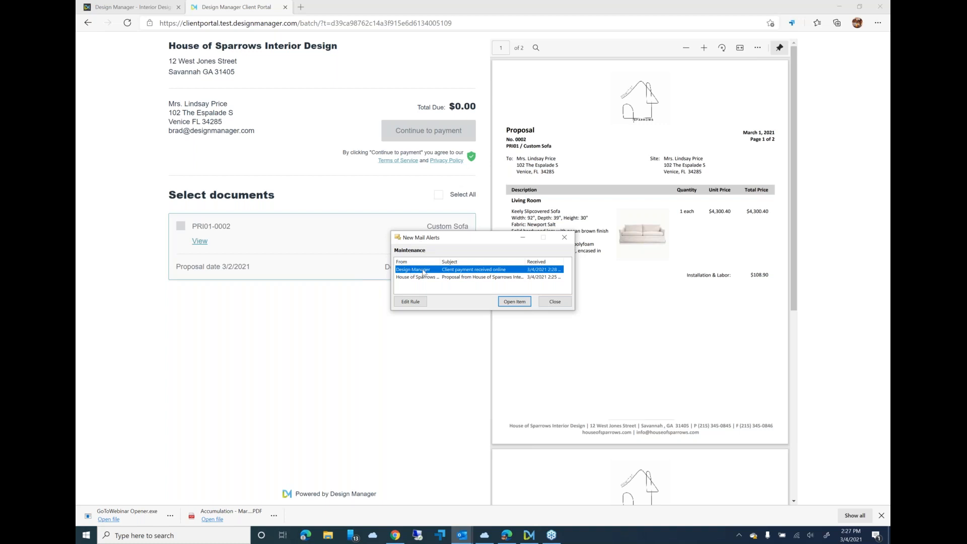
- Open and read the "Client payment received online" email, and close it along with the mail alerts
{"action": "left_click", "coordinate": [515, 302]}
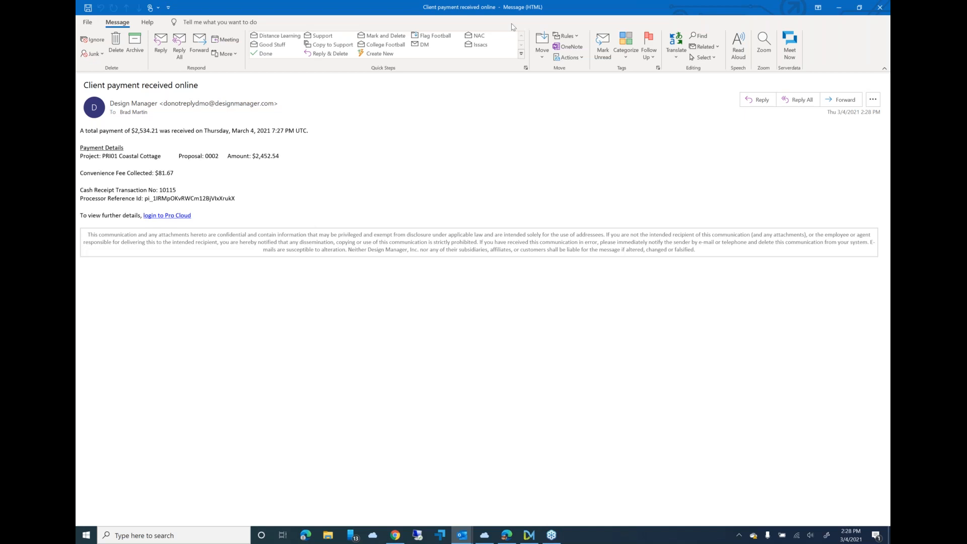
{"action": "left_click", "coordinate": [880, 10]}
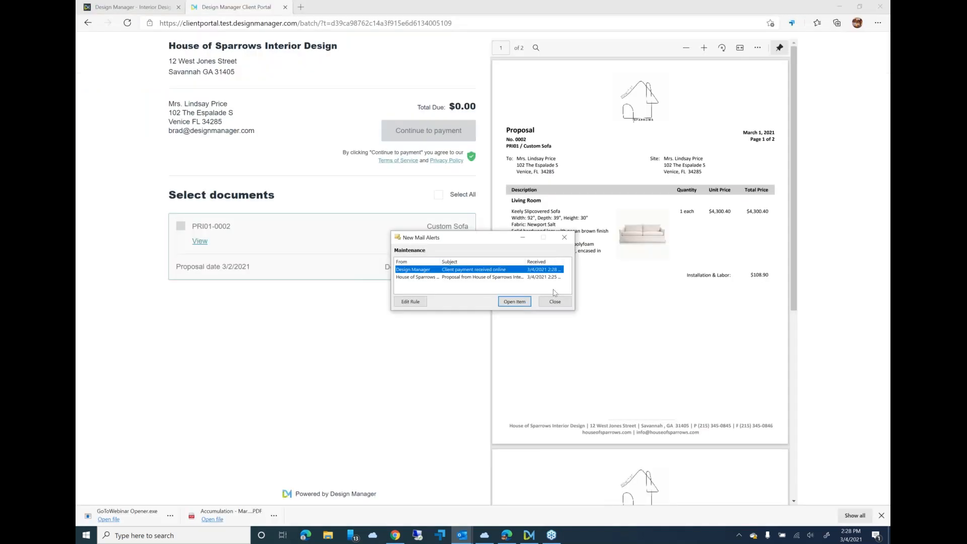
{"action": "left_click", "coordinate": [555, 302]}
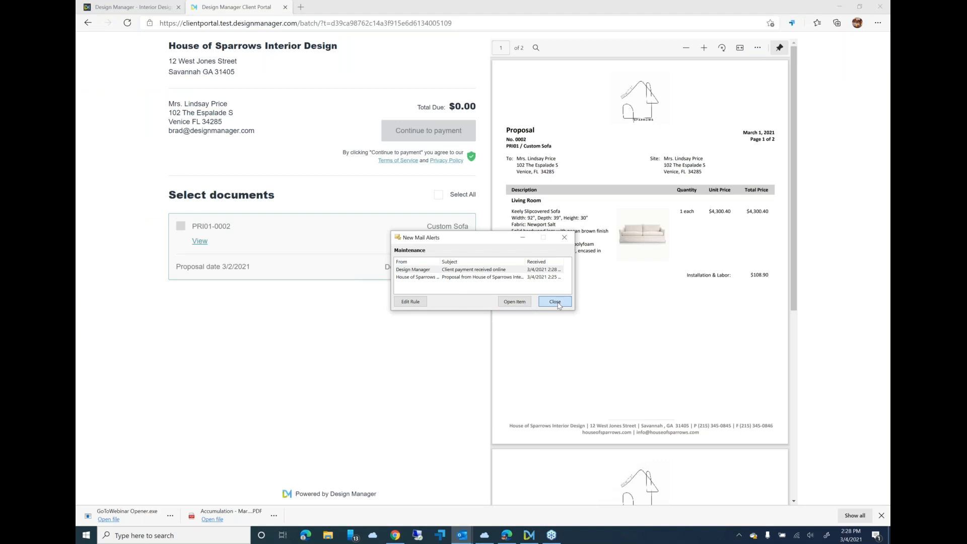
- Switch to Design Manager and refresh the Coastal Cottage proposals to check the Custom Sofa deposit and payment details
{"action": "left_click", "coordinate": [532, 537]}
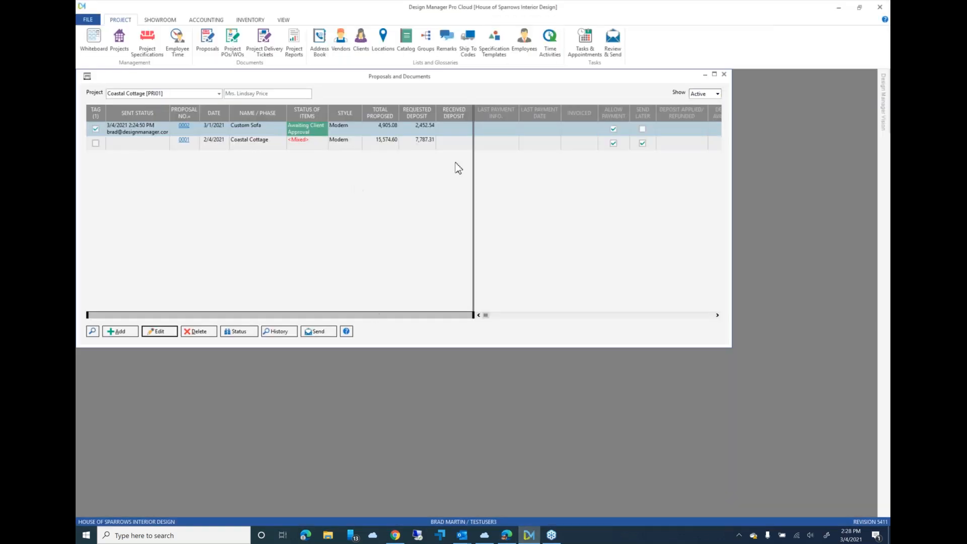
{"action": "right_click", "coordinate": [453, 132]}
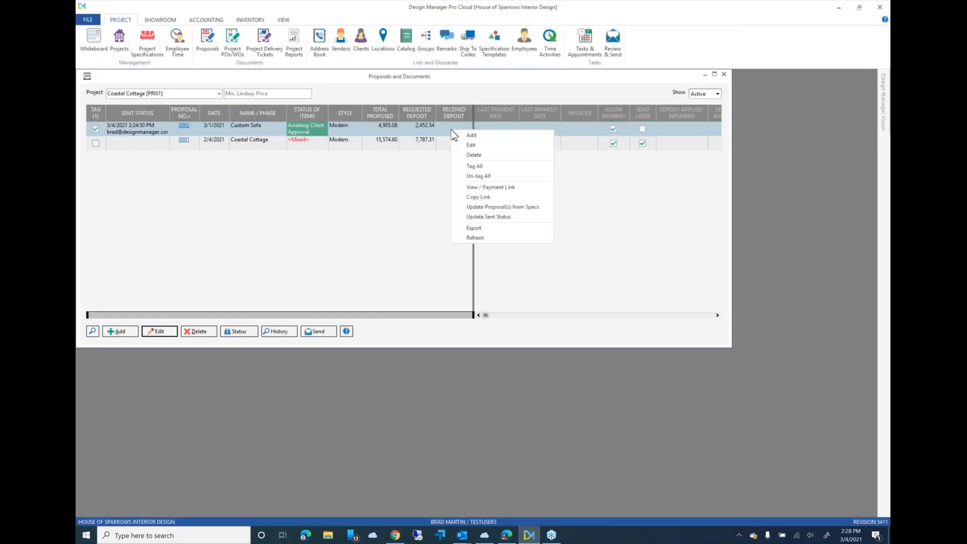
{"action": "left_click", "coordinate": [483, 238]}
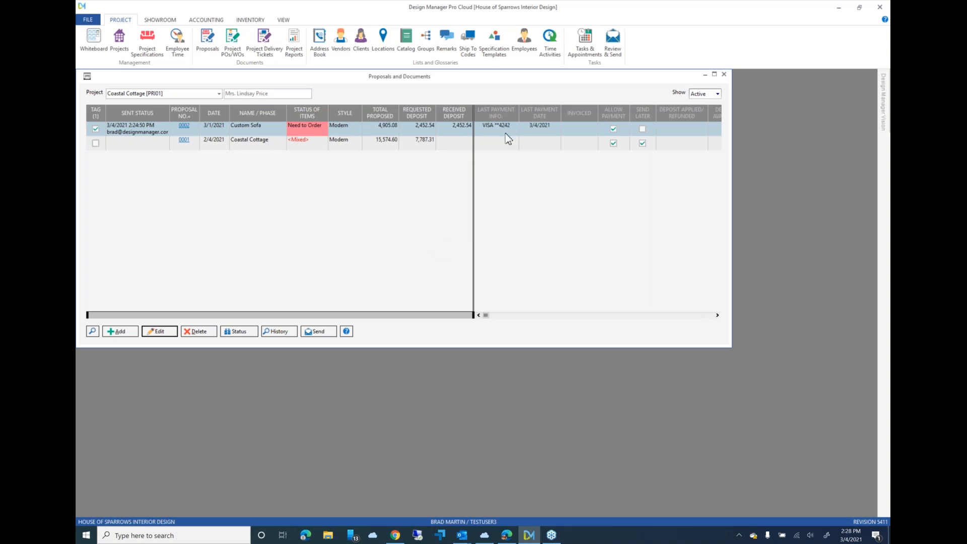
{"action": "left_click", "coordinate": [550, 134]}
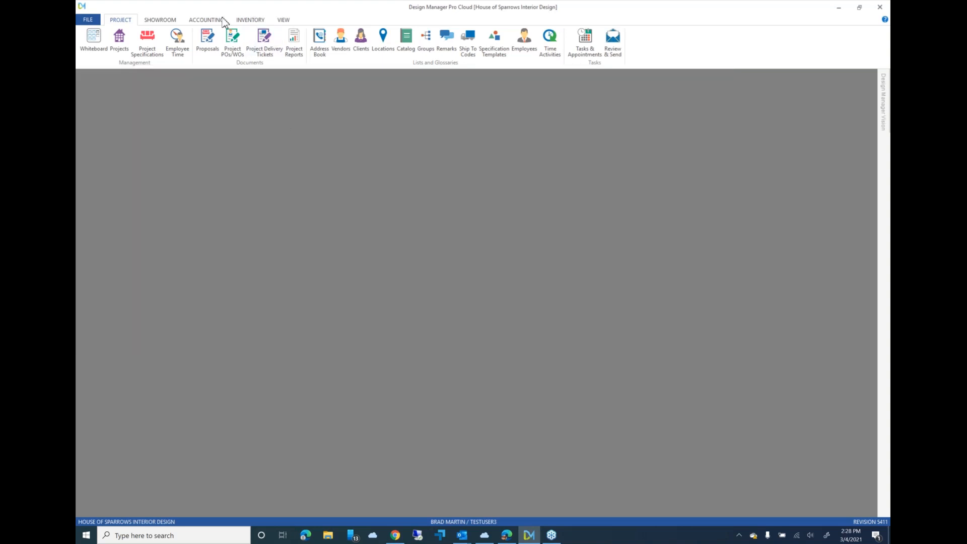
- Preview the new Timeless Town House client invoice in Modern style with pictures, and post it into fiscal 02/2021
{"action": "left_click", "coordinate": [218, 22]}
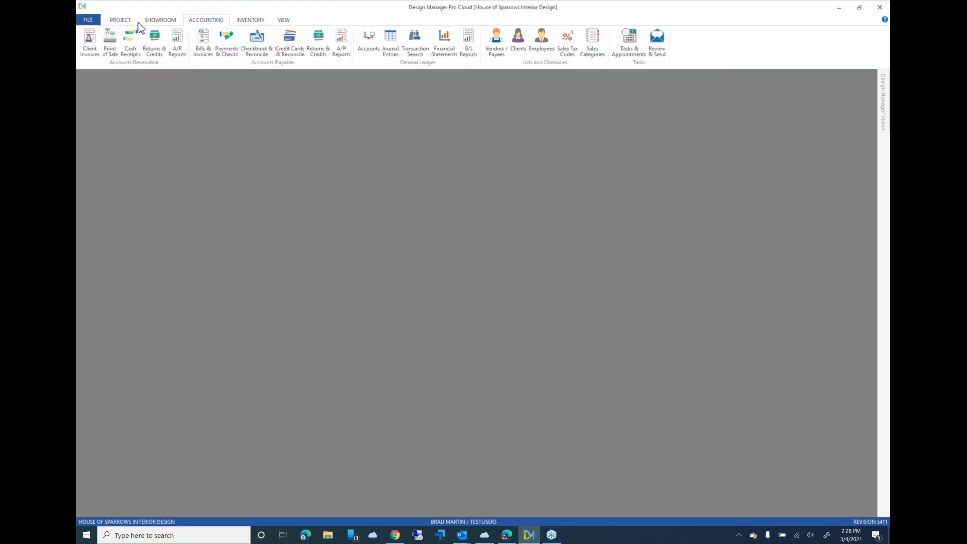
{"action": "left_click", "coordinate": [91, 50]}
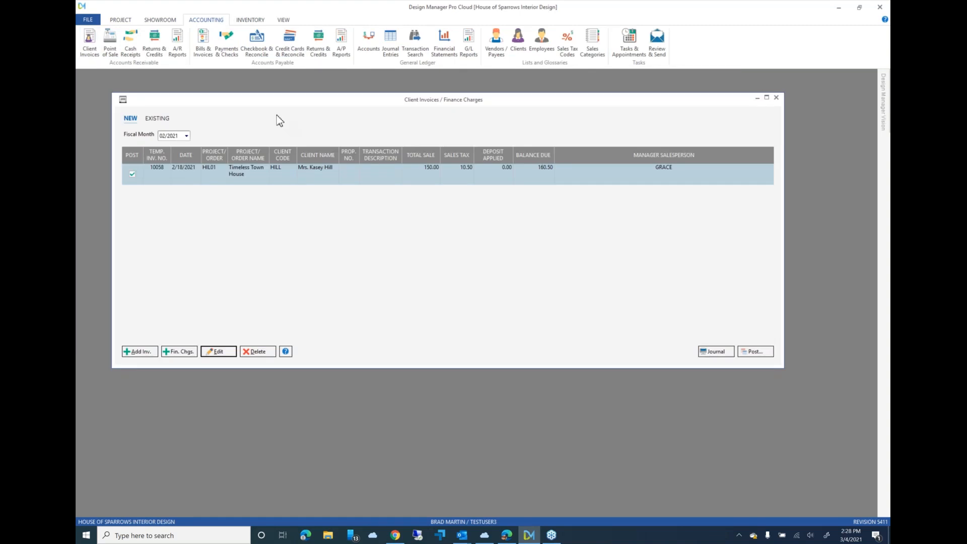
{"action": "left_click_drag", "start_coordinate": [256, 102], "coordinate": [248, 105]}
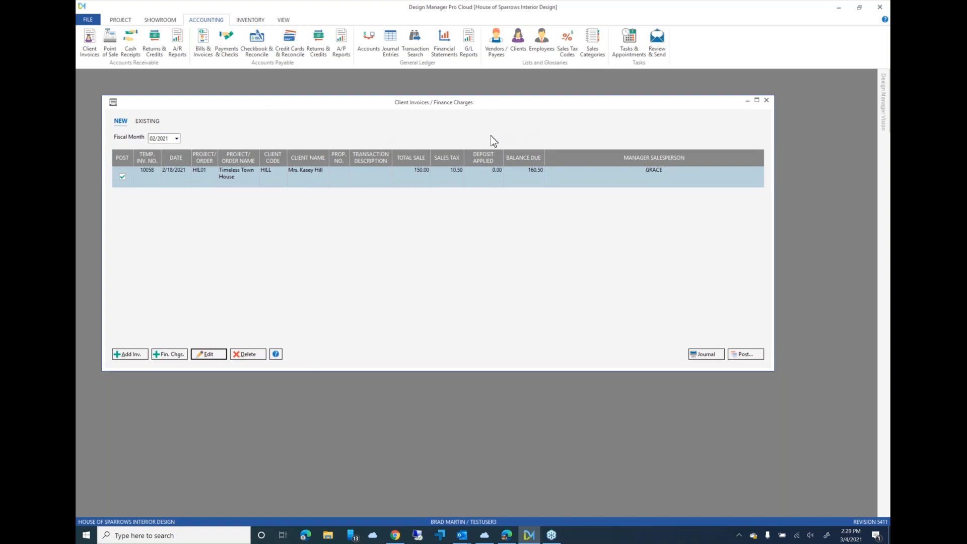
{"action": "left_click", "coordinate": [744, 354]}
{"action": "left_click", "coordinate": [280, 187]}
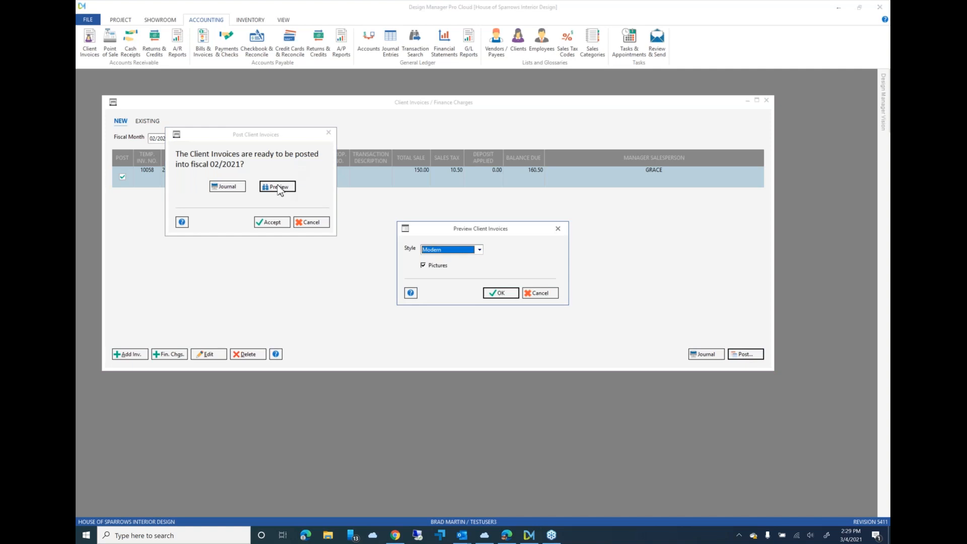
{"action": "left_click", "coordinate": [498, 297]}
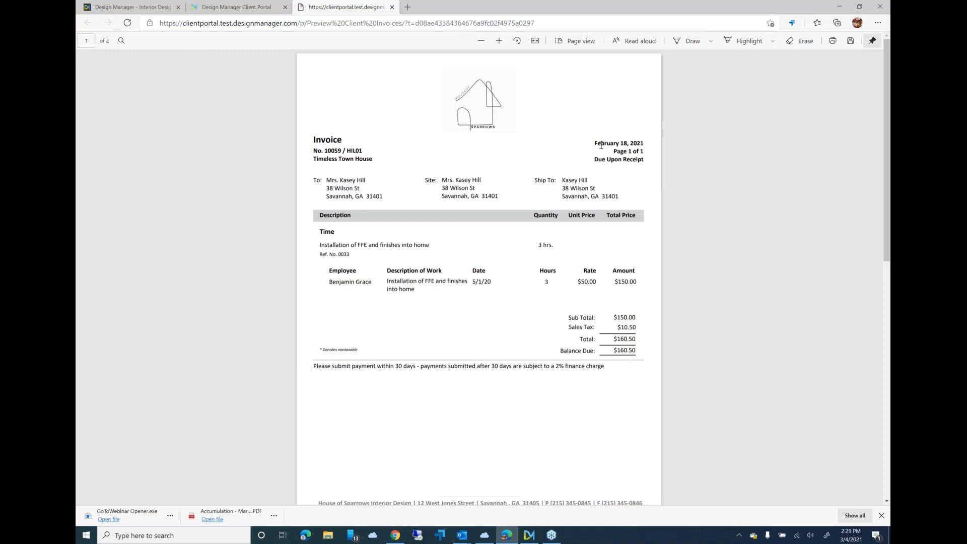
{"action": "left_click", "coordinate": [835, 7]}
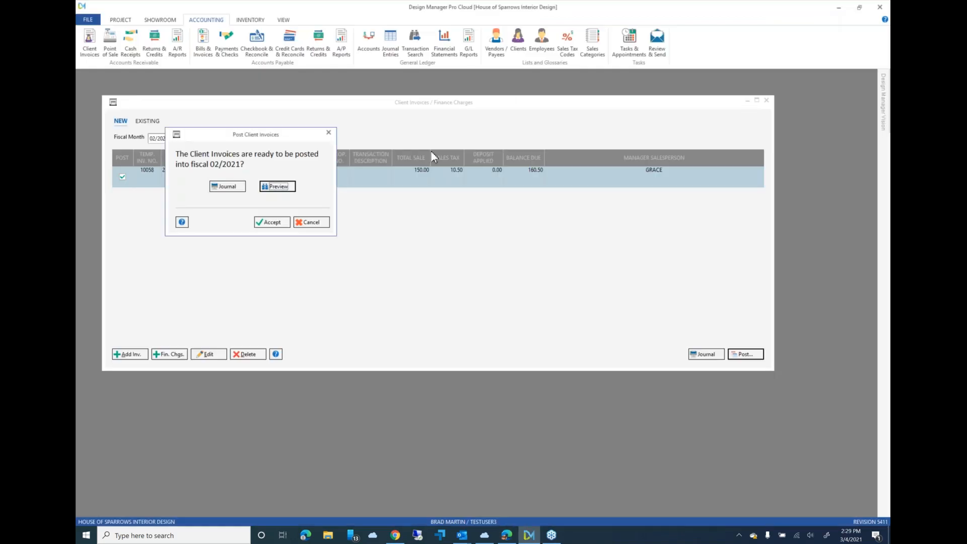
{"action": "left_click", "coordinate": [274, 222]}
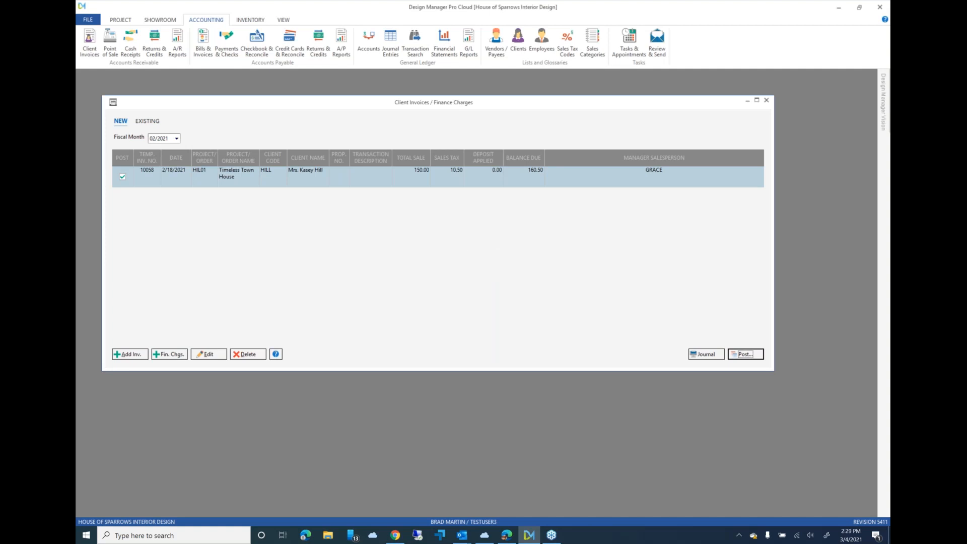
- Tag the newly posted Timeless Town House invoice among the existing invoices and email it to the client
{"action": "left_click", "coordinate": [149, 121]}
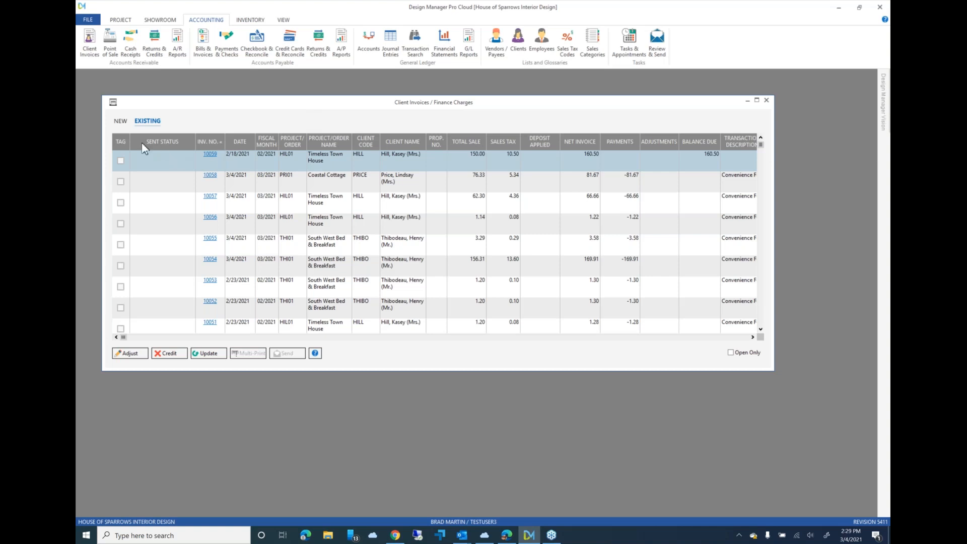
{"action": "left_click", "coordinate": [121, 161]}
{"action": "left_click", "coordinate": [285, 353]}
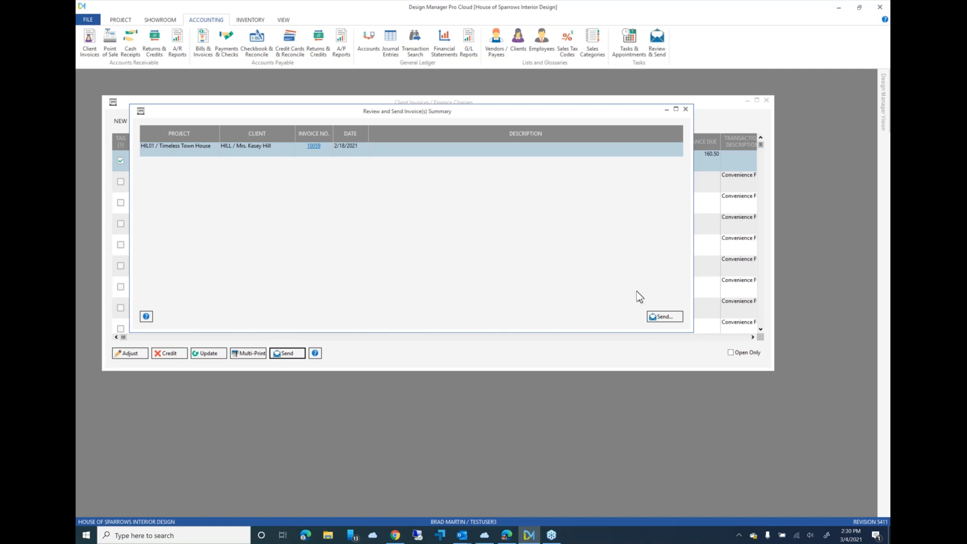
{"action": "left_click", "coordinate": [664, 317]}
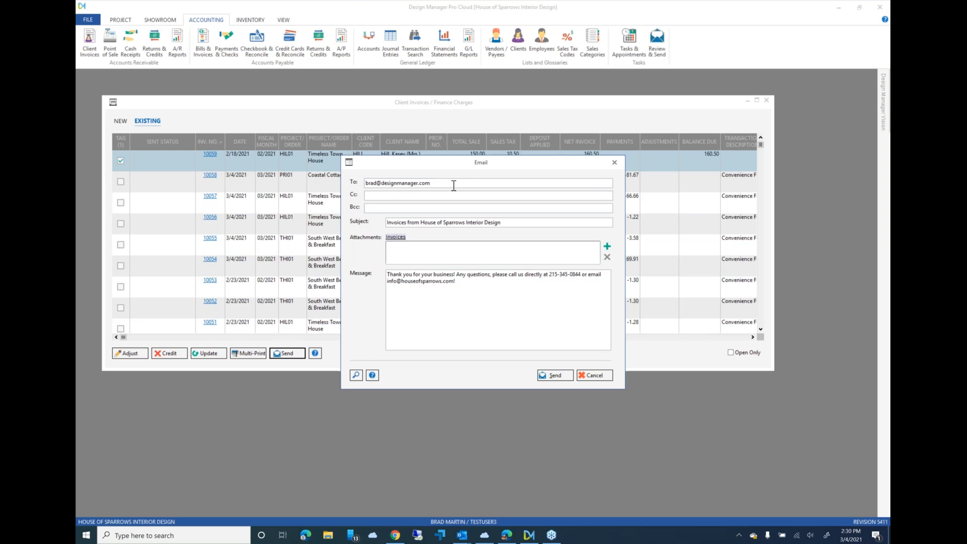
{"action": "left_click", "coordinate": [556, 376]}
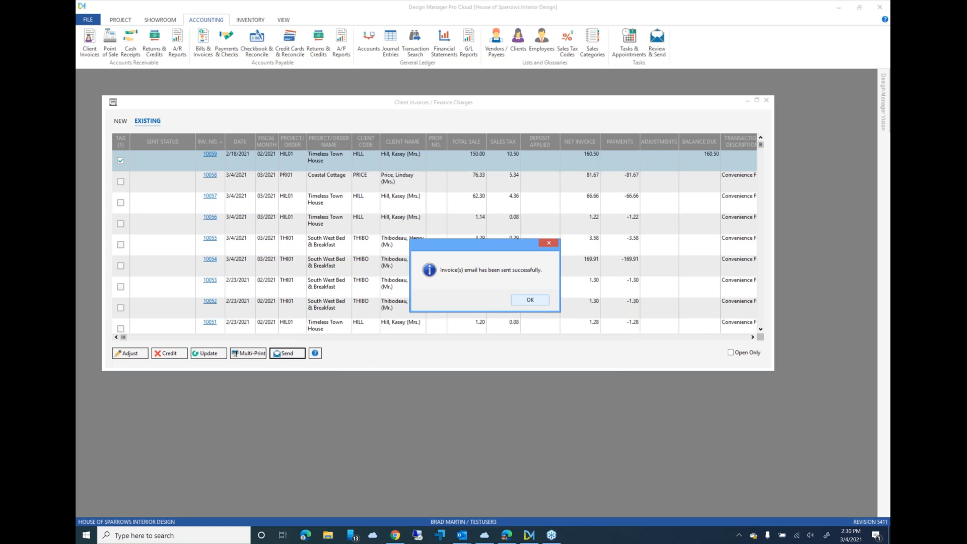
{"action": "left_click", "coordinate": [530, 299]}
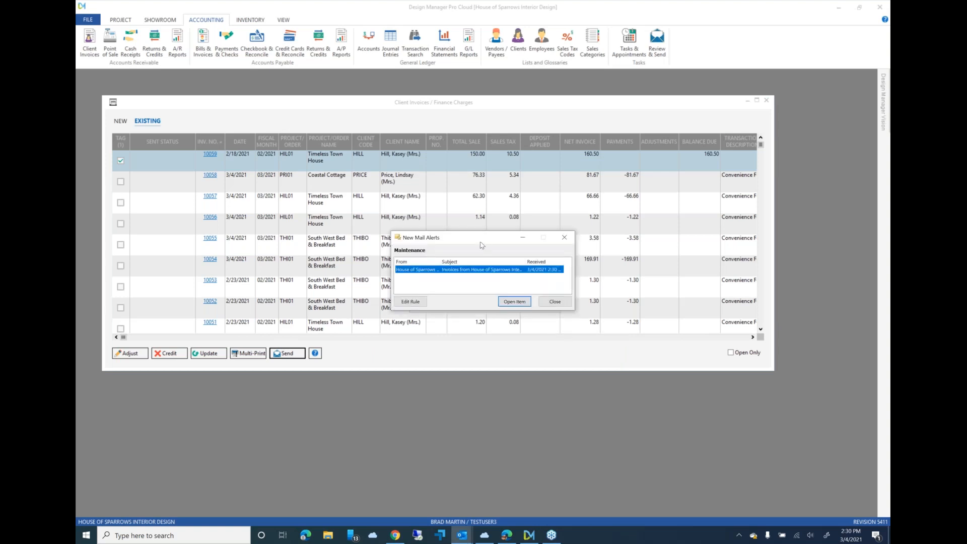
- Open the new invoices email, follow its link to the client portal and review both pages of the Timeless Town House invoice
{"action": "left_click_drag", "start_coordinate": [482, 245], "coordinate": [496, 309]}
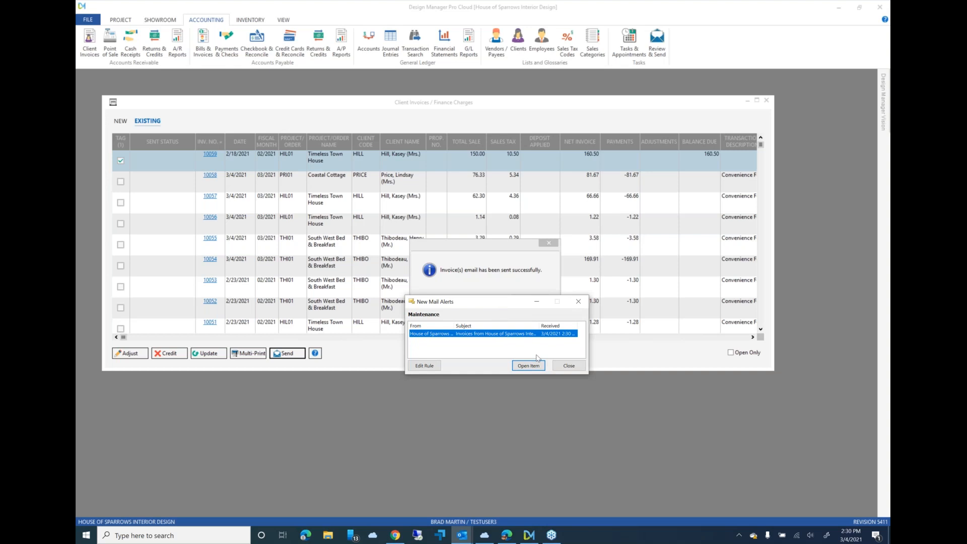
{"action": "left_click", "coordinate": [528, 366]}
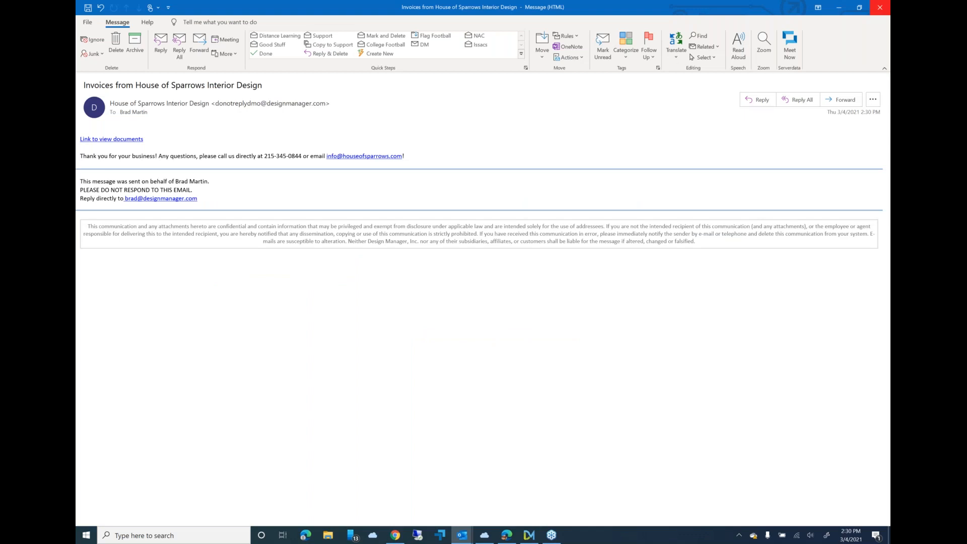
{"action": "left_click", "coordinate": [130, 141]}
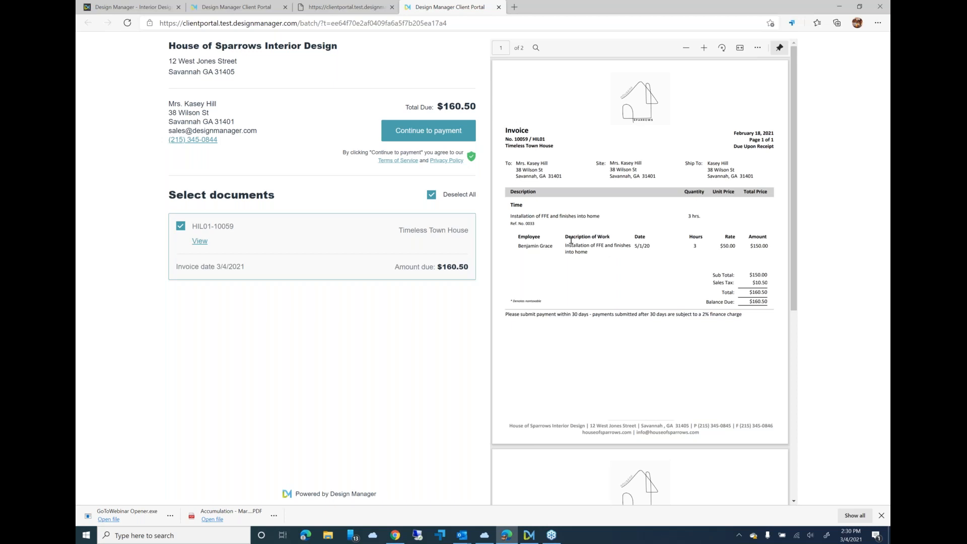
{"action": "scroll", "coordinate": [570, 241], "scroll_direction": "down", "scroll_amount": 5}
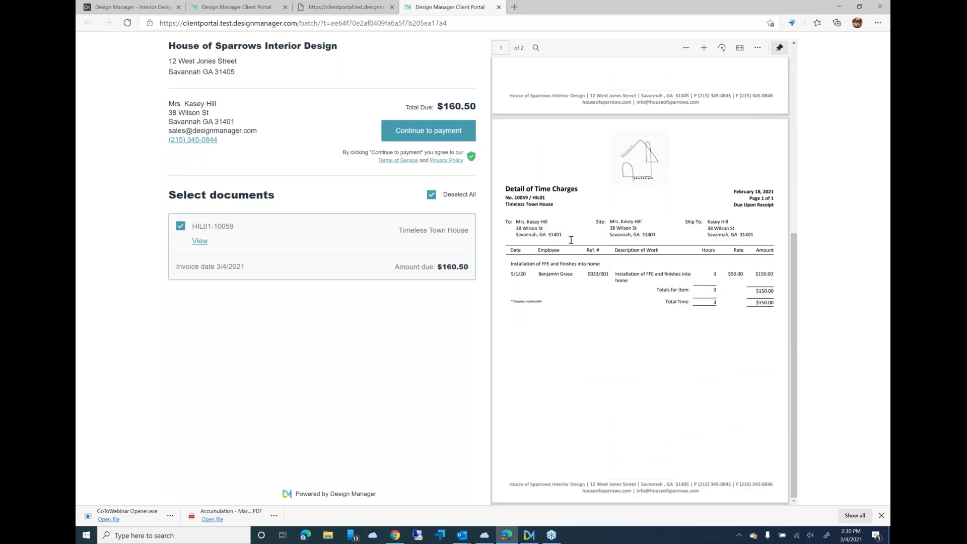
{"action": "scroll", "coordinate": [570, 240], "scroll_direction": "up", "scroll_amount": 5}
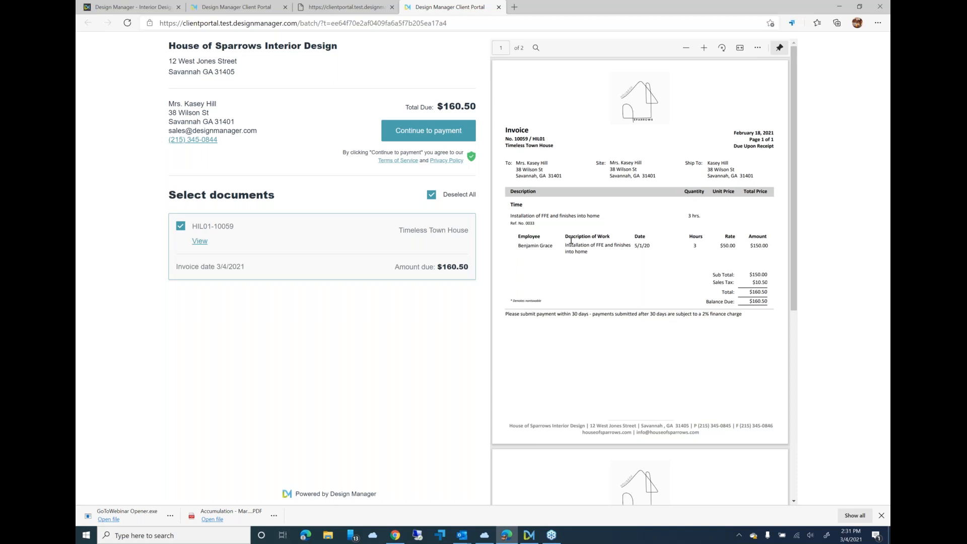
- Start paying the Timeless Town House invoice by Bank Transfer (ACH), check the convenience fee, and agree to authorize through Plaid
{"action": "left_click", "coordinate": [436, 133]}
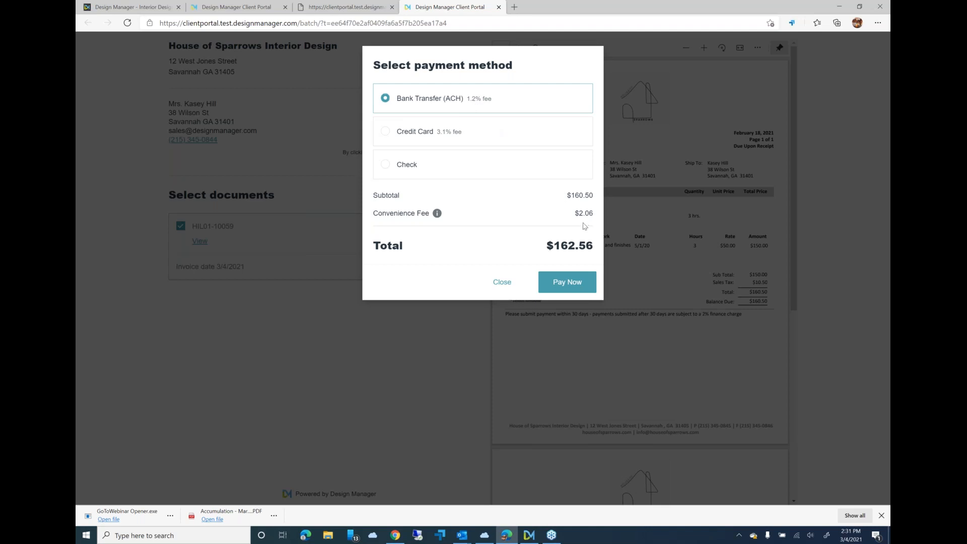
{"action": "mouse_move", "coordinate": [437, 214]}
{"action": "left_click", "coordinate": [575, 285]}
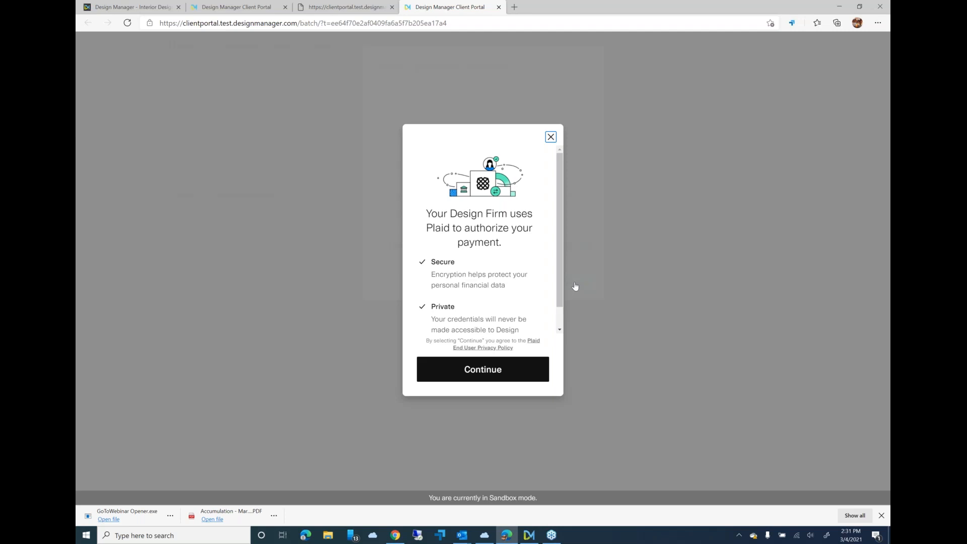
{"action": "left_click", "coordinate": [484, 370]}
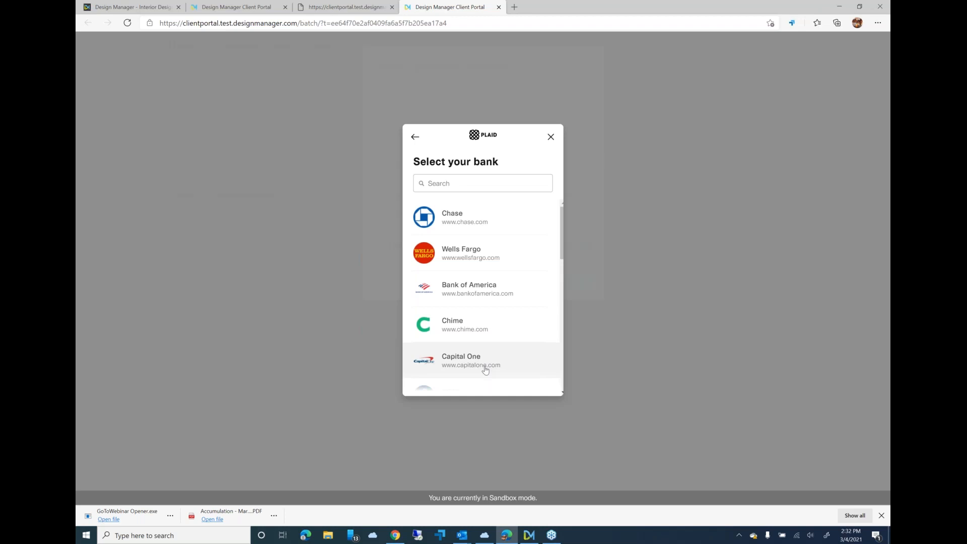
- Try to sign in to Bank of America with the saved username and password and answer the identity check, and return to the bank list
{"action": "left_click", "coordinate": [501, 288]}
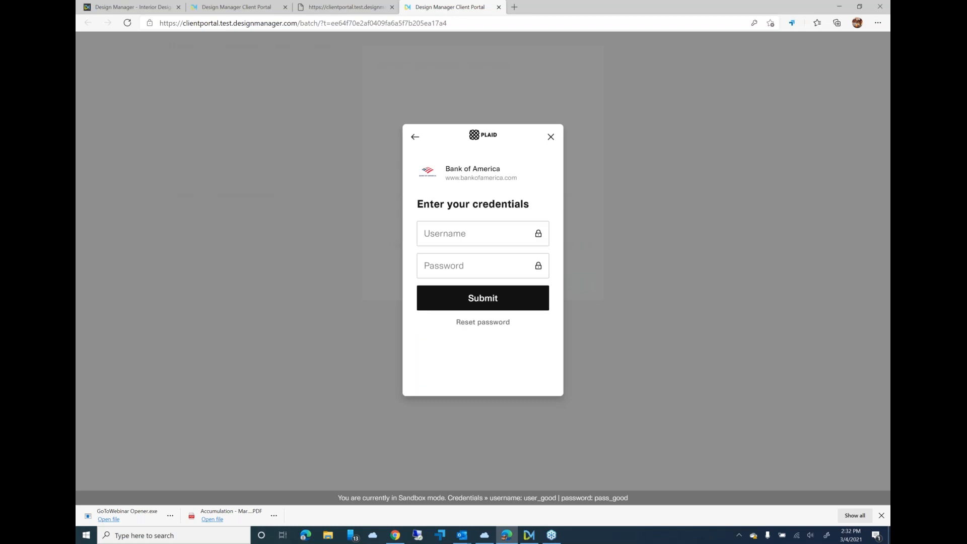
{"action": "left_click", "coordinate": [470, 234]}
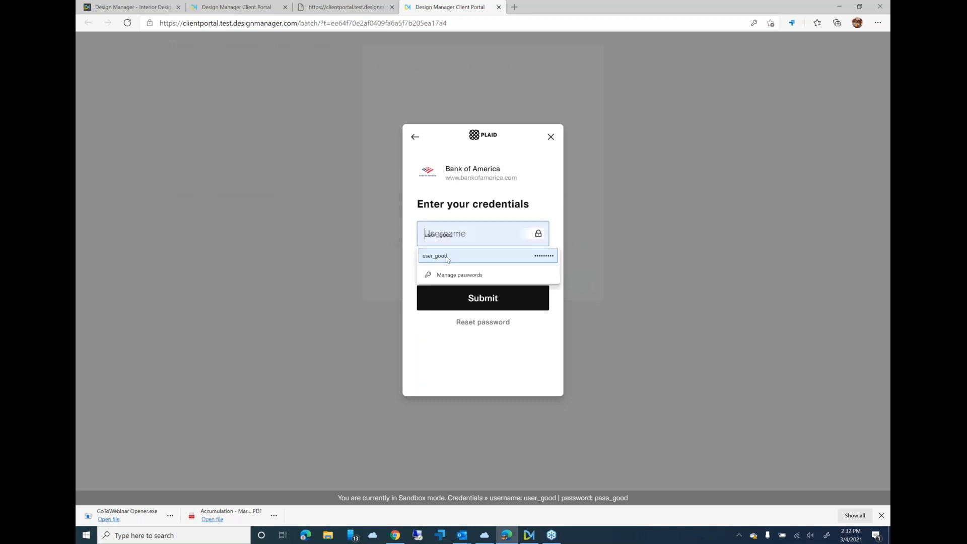
{"action": "left_click", "coordinate": [446, 257]}
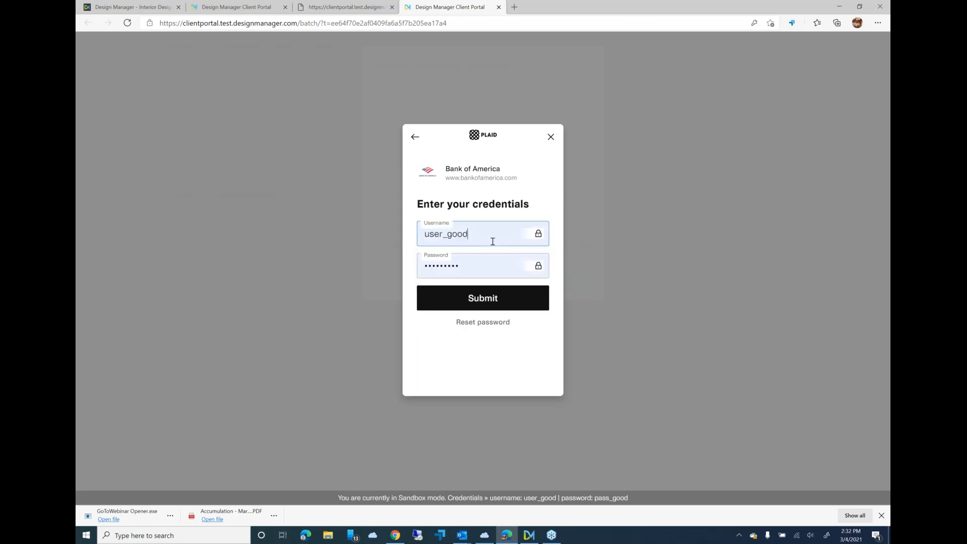
{"action": "left_click", "coordinate": [476, 301]}
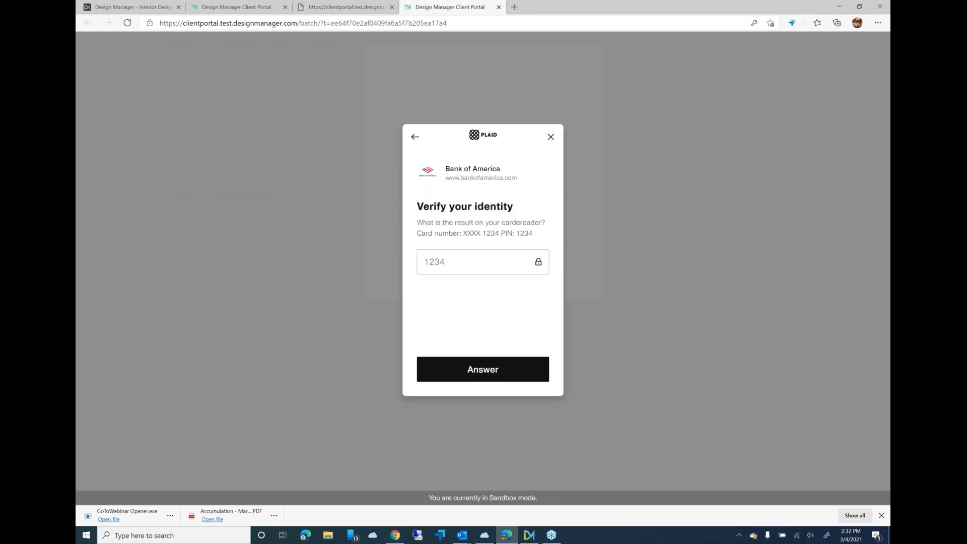
{"action": "left_click", "coordinate": [478, 262]}
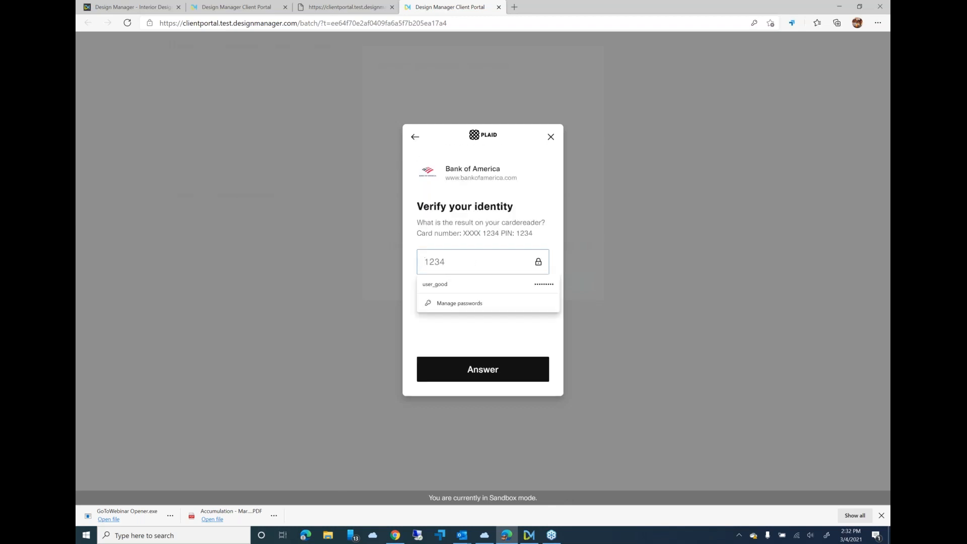
{"action": "left_click", "coordinate": [458, 282]}
{"action": "left_click", "coordinate": [478, 372]}
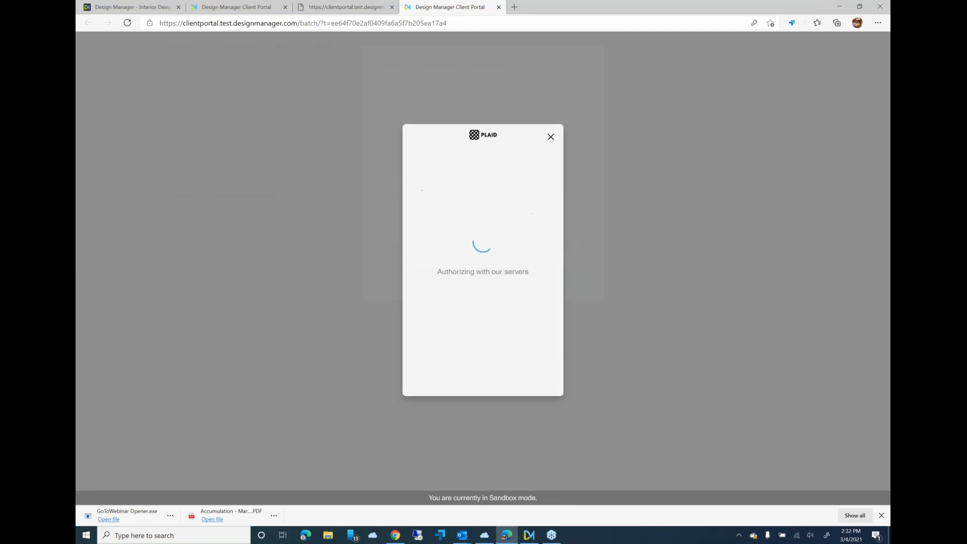
{"action": "left_click", "coordinate": [491, 366]}
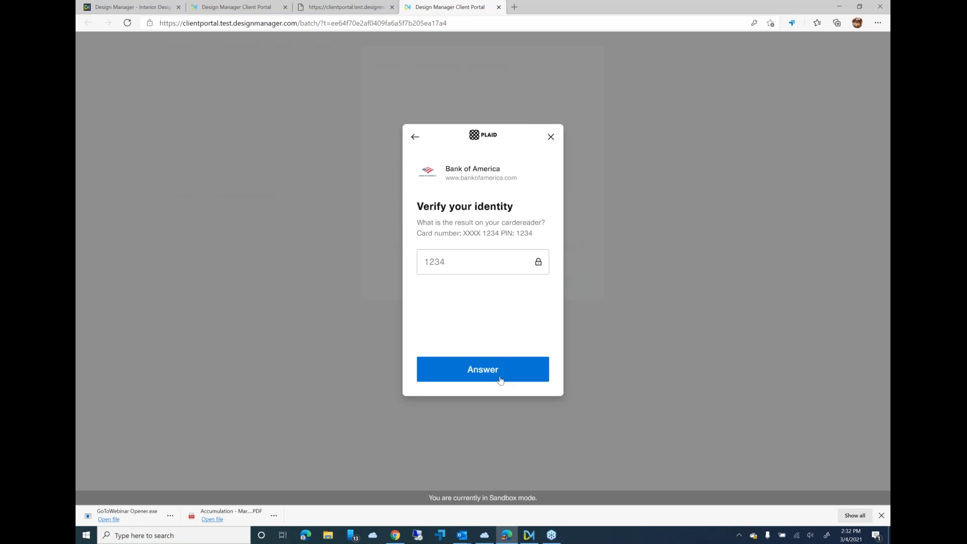
{"action": "left_click", "coordinate": [414, 136]}
- Choose Wells Fargo as the bank and sign in with the saved username and password
{"action": "left_click", "coordinate": [461, 253]}
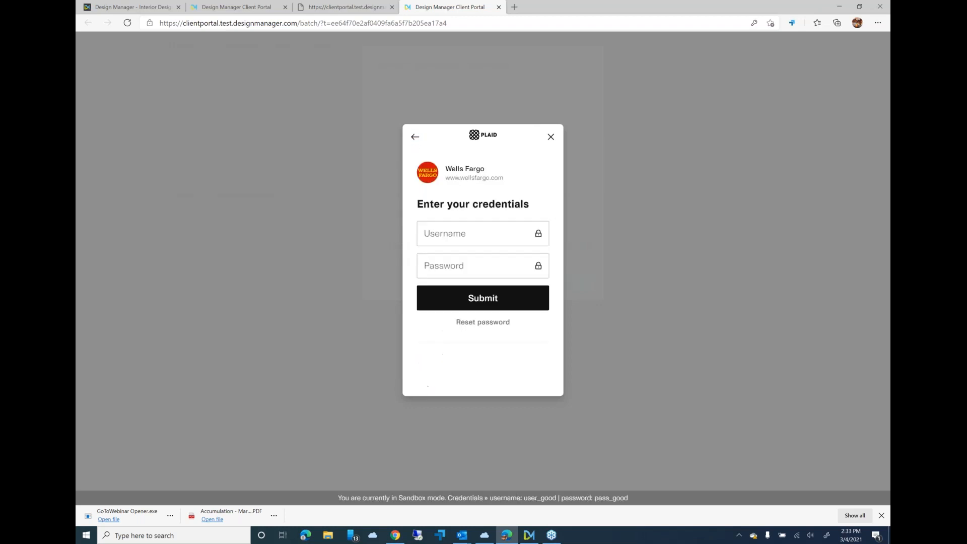
{"action": "left_click", "coordinate": [460, 239]}
{"action": "left_click", "coordinate": [458, 257]}
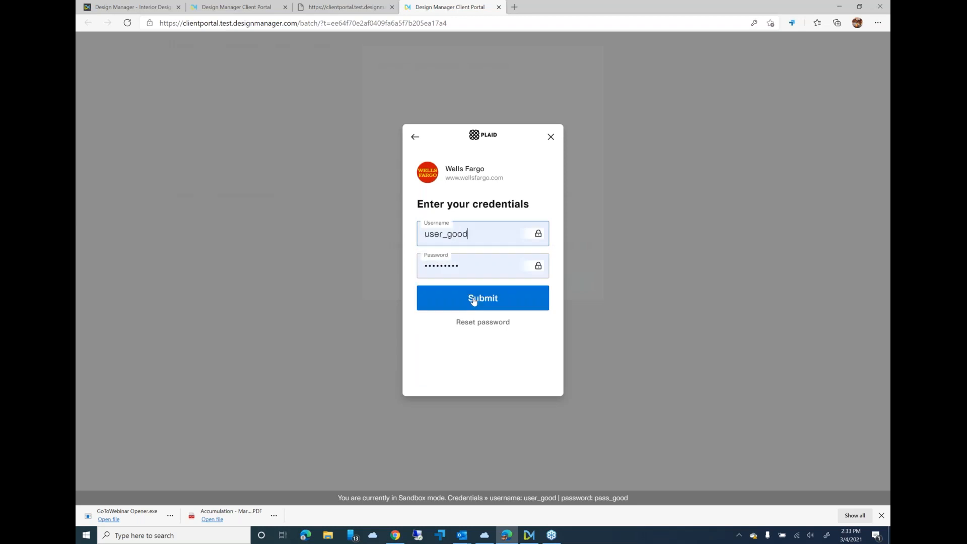
{"action": "left_click", "coordinate": [473, 301]}
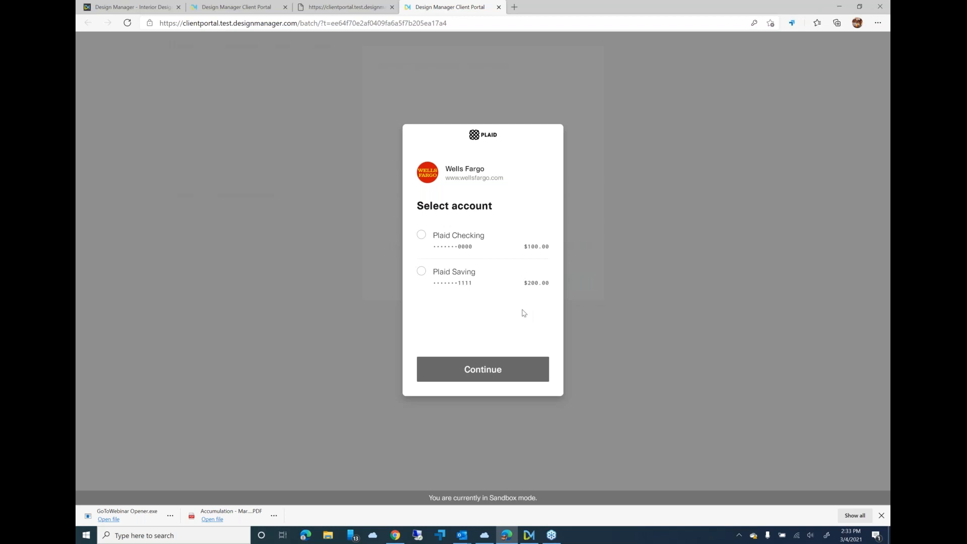
- Pay the invoice from the Plaid Saving account and close the payment confirmation
{"action": "left_click", "coordinate": [466, 273]}
{"action": "left_click", "coordinate": [481, 369]}
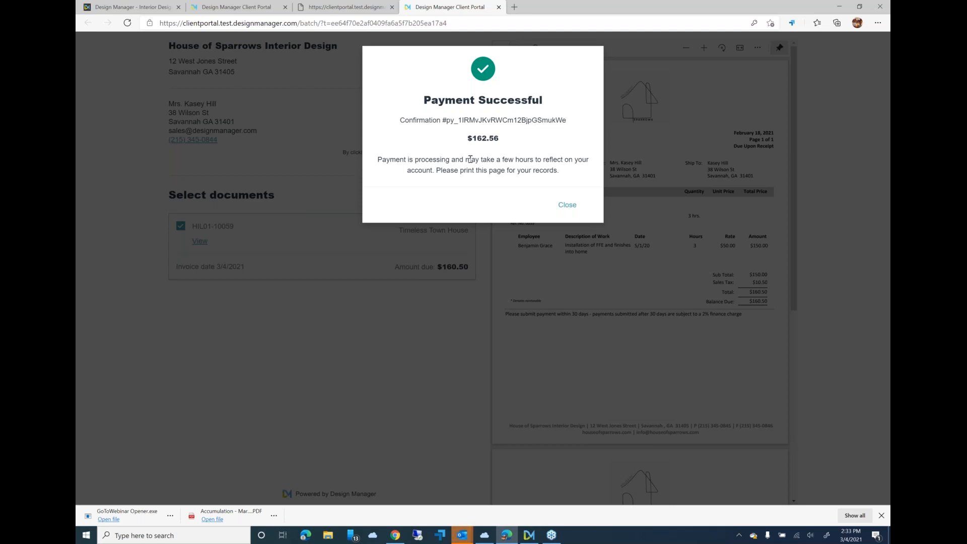
{"action": "left_click", "coordinate": [567, 206]}
- Switch to Outlook and send and receive all mail to check the Maintenance folder for the payment notification
{"action": "left_click", "coordinate": [462, 540]}
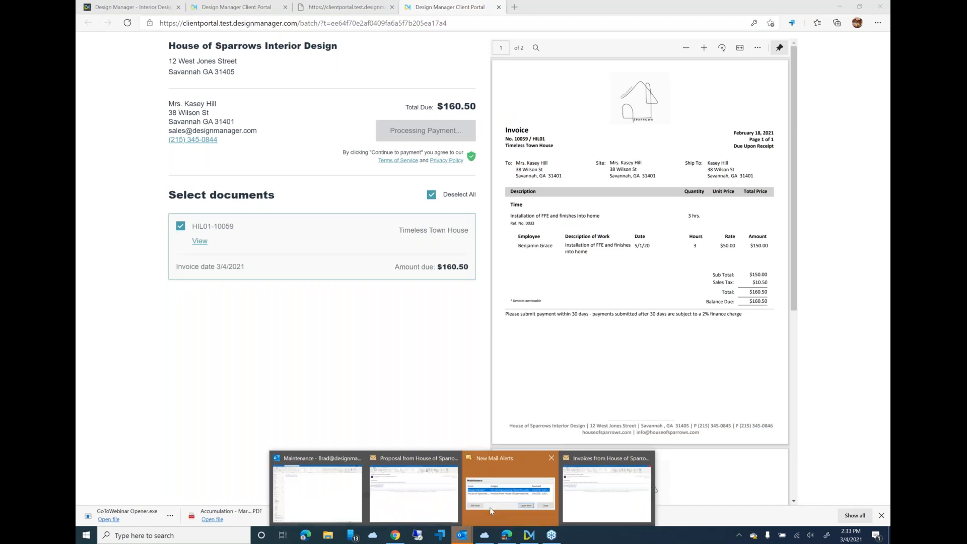
{"action": "left_click", "coordinate": [495, 481]}
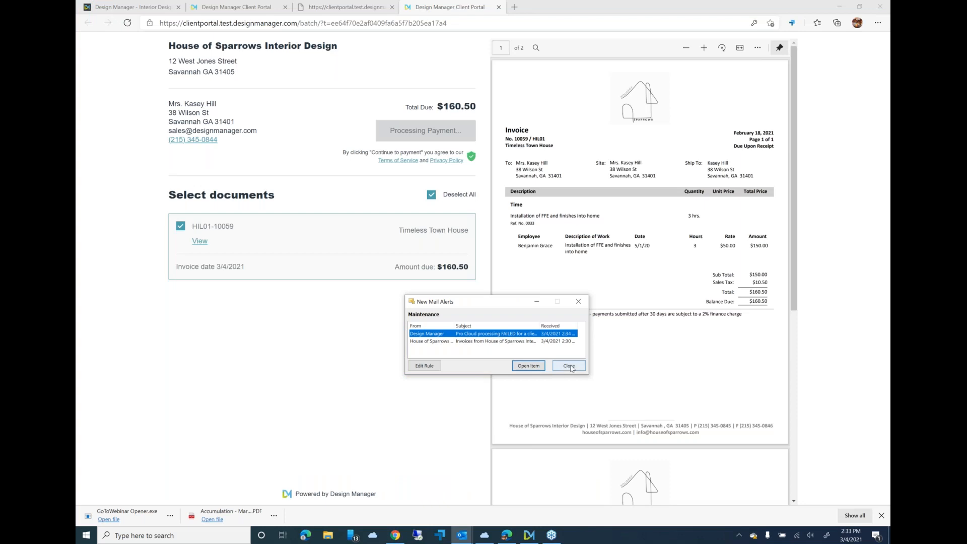
{"action": "left_click", "coordinate": [462, 535]}
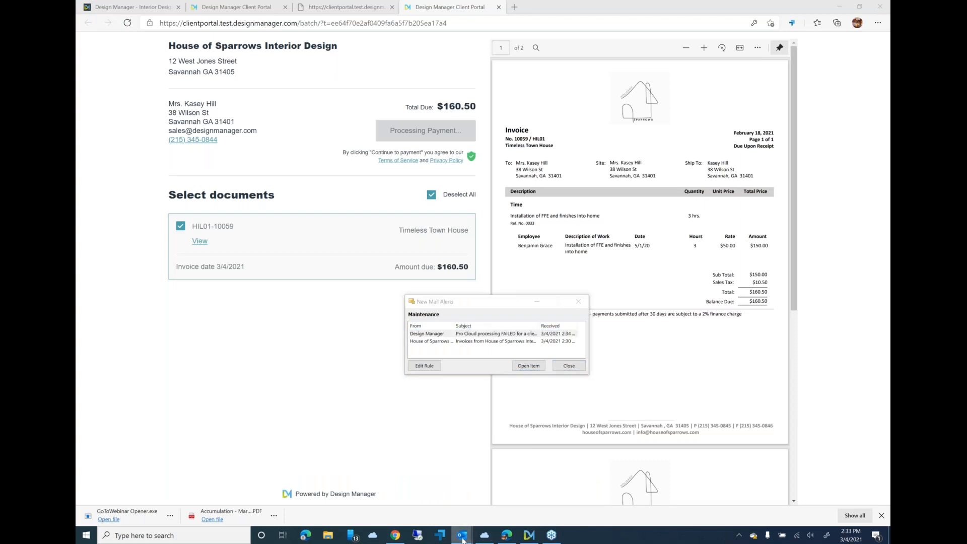
{"action": "left_click", "coordinate": [318, 486]}
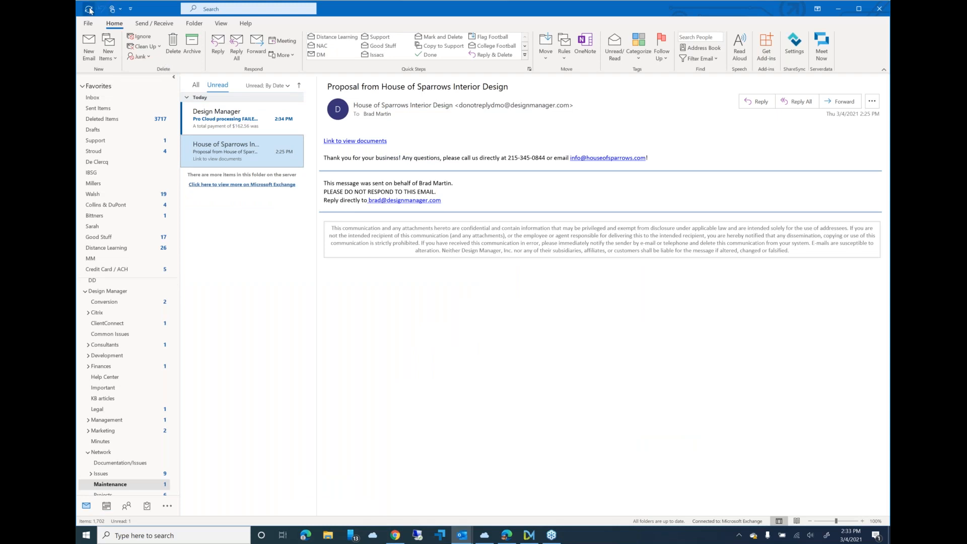
{"action": "left_click", "coordinate": [89, 9]}
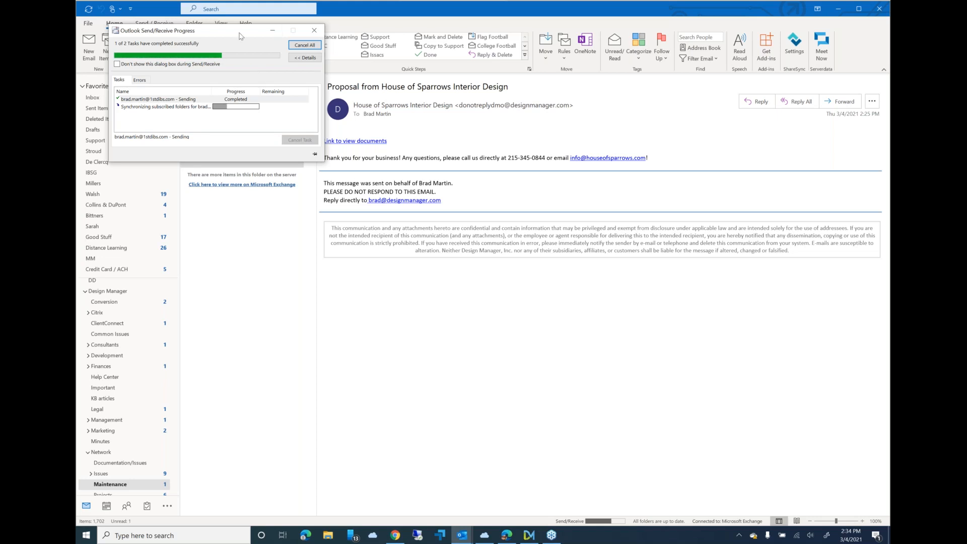
{"action": "left_click_drag", "start_coordinate": [241, 35], "coordinate": [392, 227]}
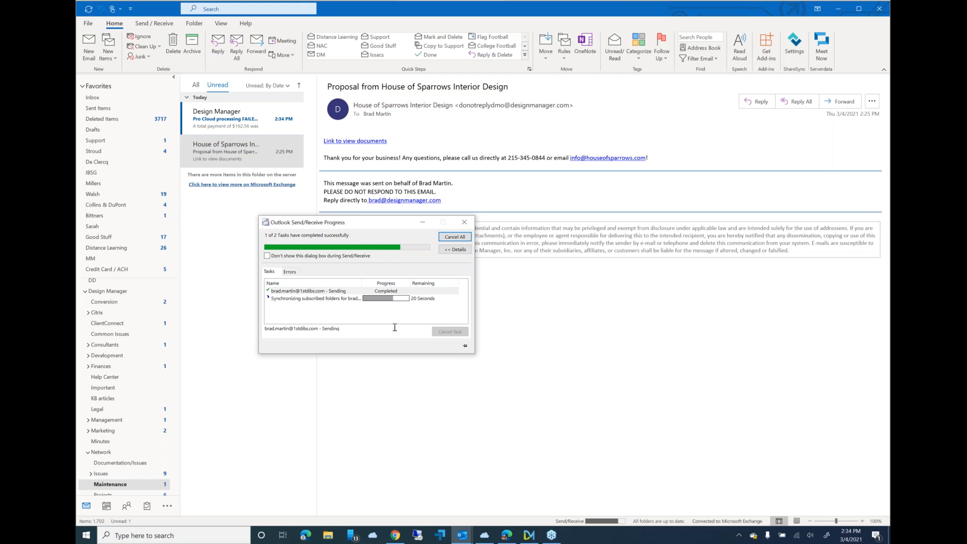
- Switch to Design Manager, refresh the existing client invoices to check the Timeless Town House payment, and close the invoices window
{"action": "left_click", "coordinate": [527, 537]}
{"action": "left_click", "coordinate": [530, 300]}
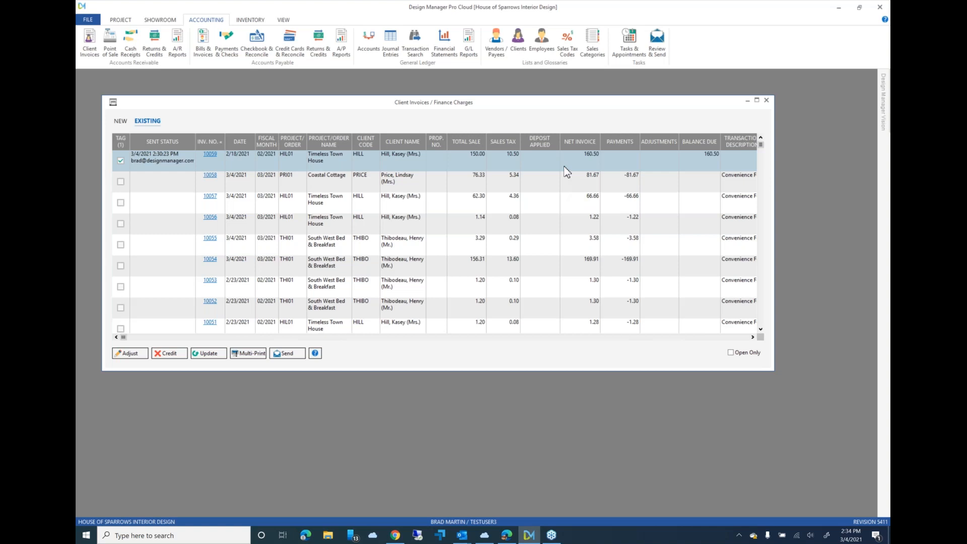
{"action": "right_click", "coordinate": [536, 158]}
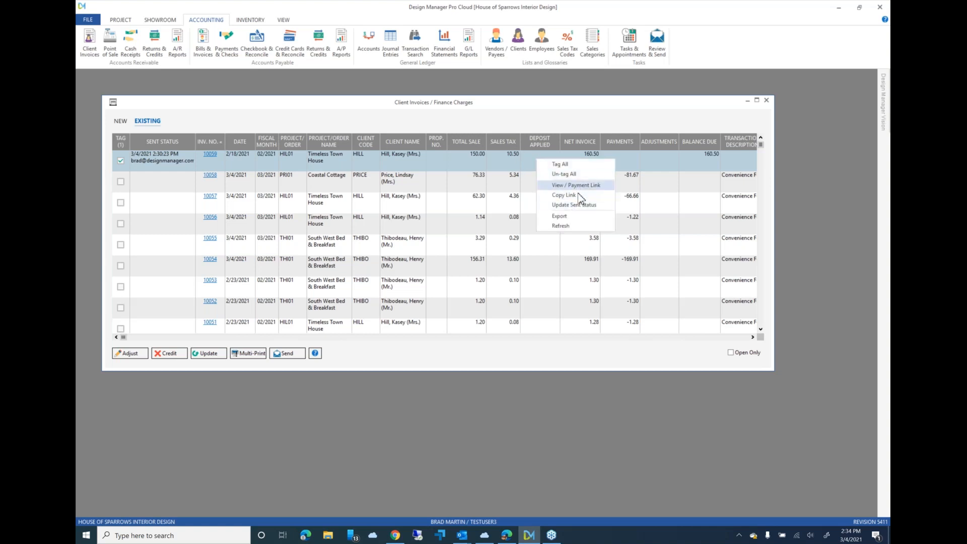
{"action": "left_click", "coordinate": [578, 206]}
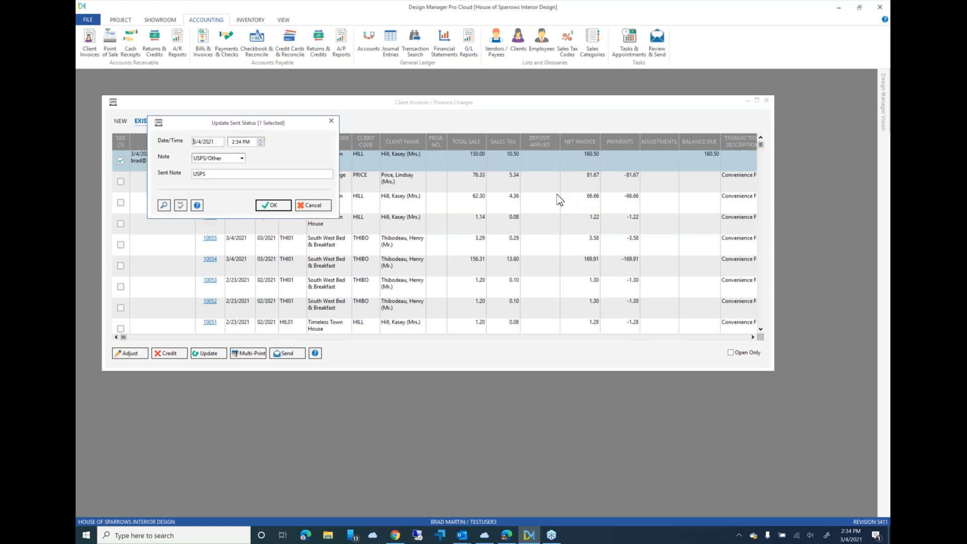
{"action": "left_click", "coordinate": [310, 205]}
{"action": "right_click", "coordinate": [527, 167]}
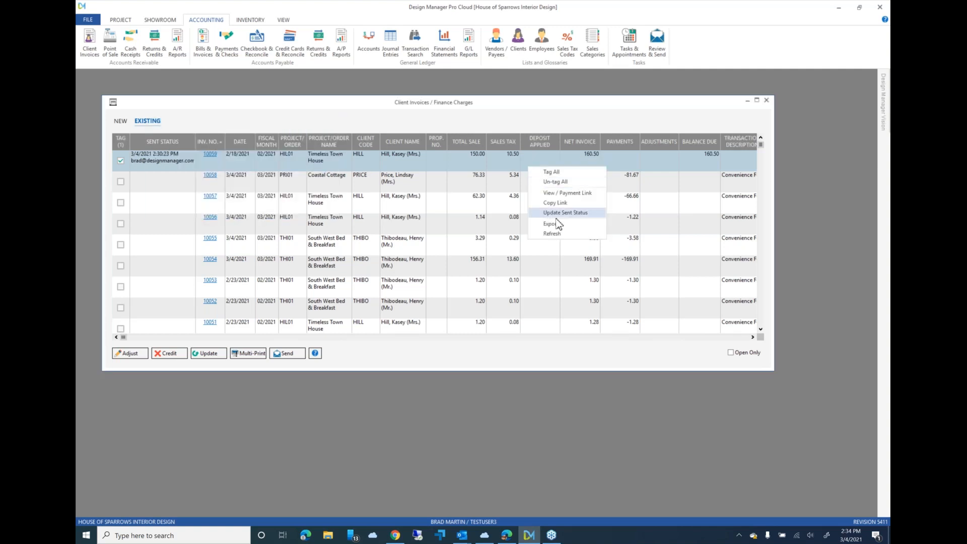
{"action": "left_click", "coordinate": [560, 235]}
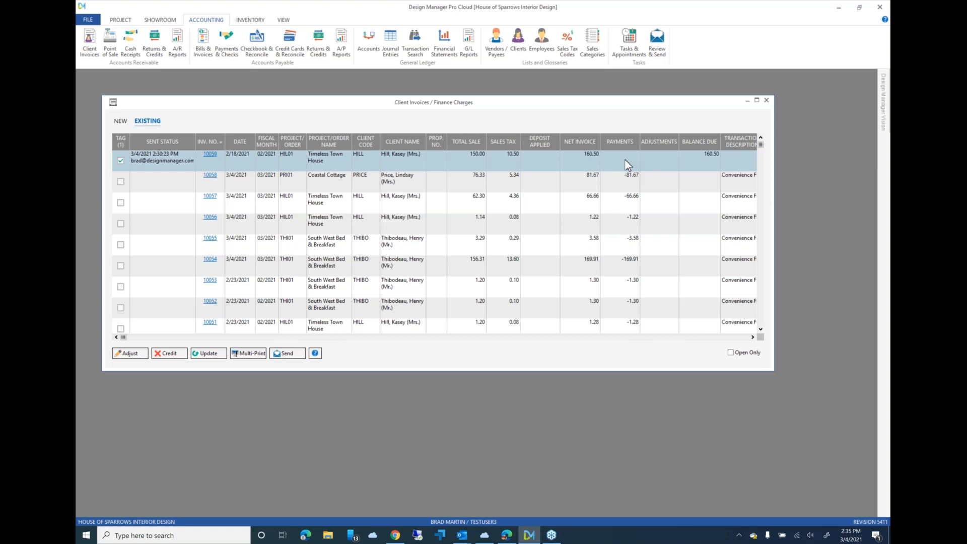
{"action": "double_click", "coordinate": [114, 103]}
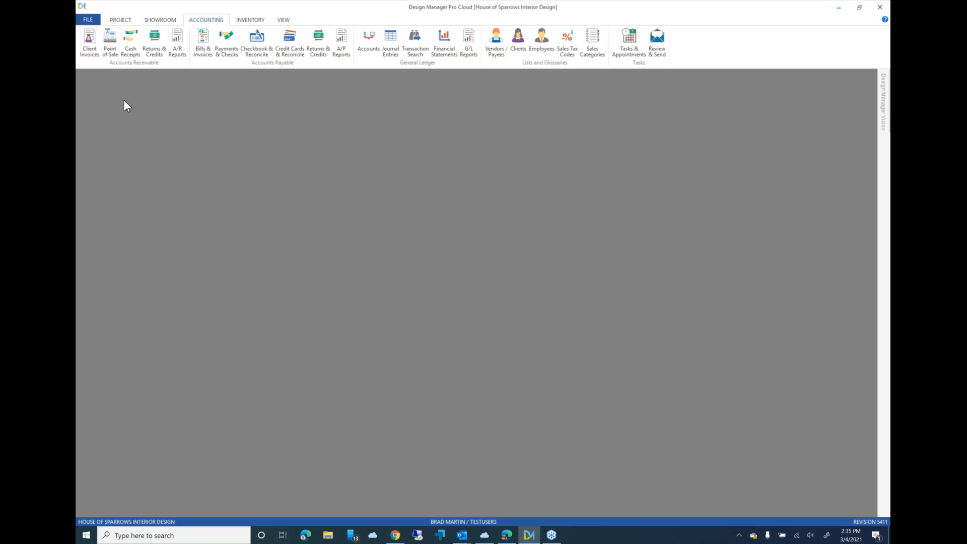
- Open the project list and request a retainer of 5,000 for the Atlanta Office project
{"action": "left_click", "coordinate": [123, 21]}
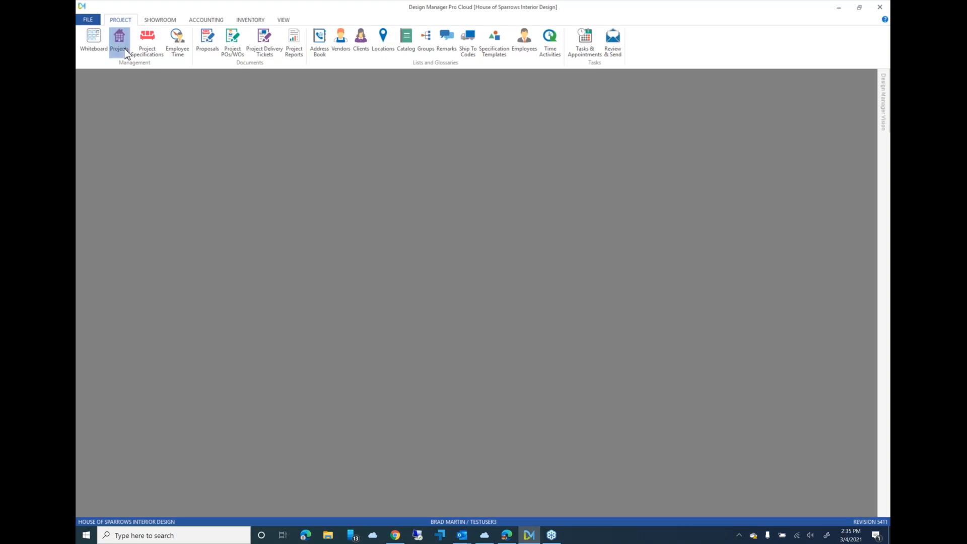
{"action": "left_click", "coordinate": [121, 46]}
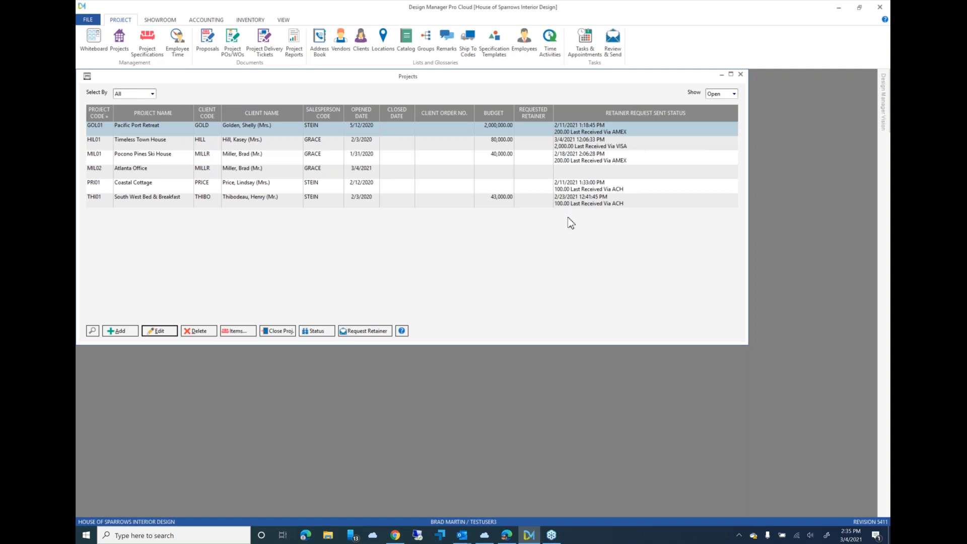
{"action": "left_click", "coordinate": [449, 172]}
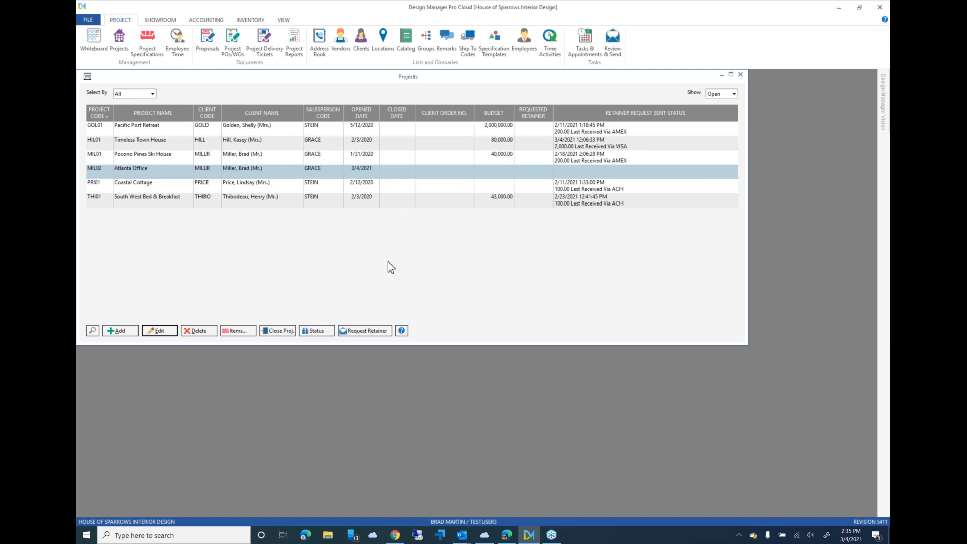
{"action": "left_click", "coordinate": [376, 333]}
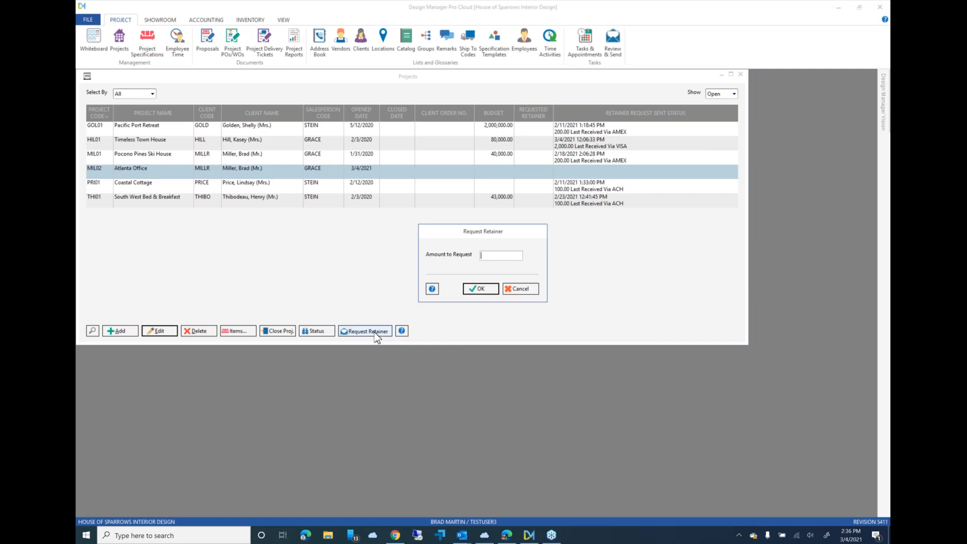
{"action": "type", "text": "5000"}
{"action": "left_click", "coordinate": [479, 291]}
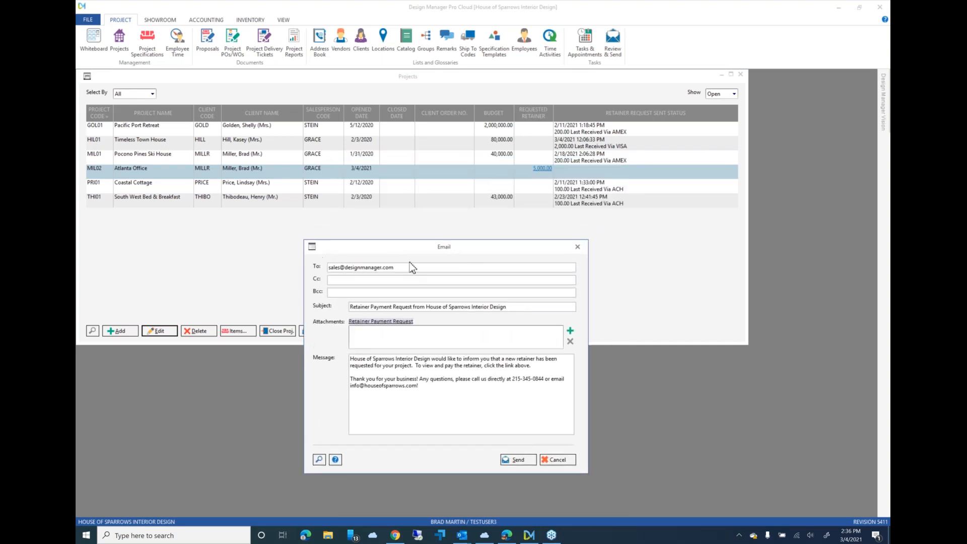
- Replace the user name in the recipient's e-mail address and send the Retainer Payment Request email
{"action": "left_click", "coordinate": [342, 268]}
{"action": "key", "text": "BackSpace"}
{"action": "key", "text": "BackSpace"}
{"action": "key", "text": "BackSpace"}
{"action": "key", "text": "BackSpace"}
{"action": "key", "text": "BackSpace"}
{"action": "type", "text": "brad"}
{"action": "left_click", "coordinate": [528, 459]}
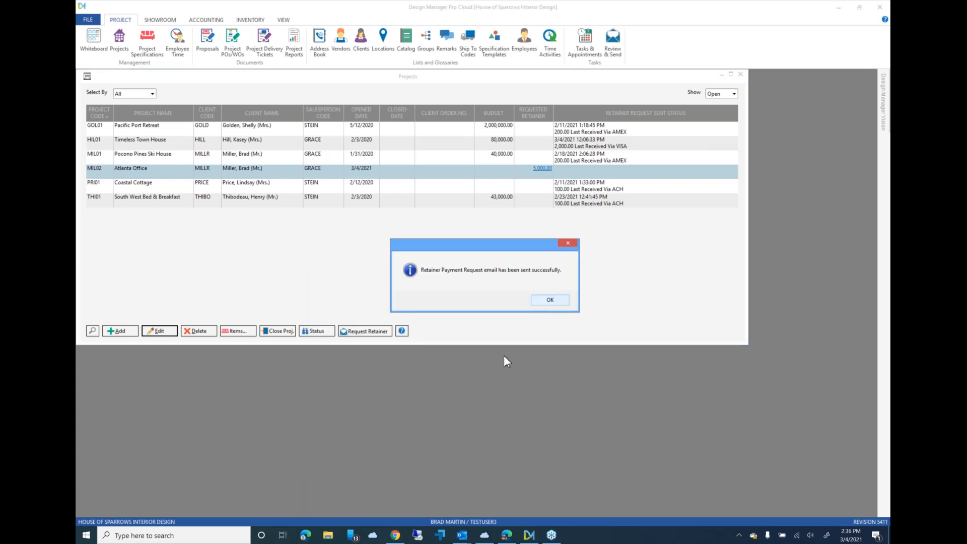
{"action": "left_click", "coordinate": [550, 301]}
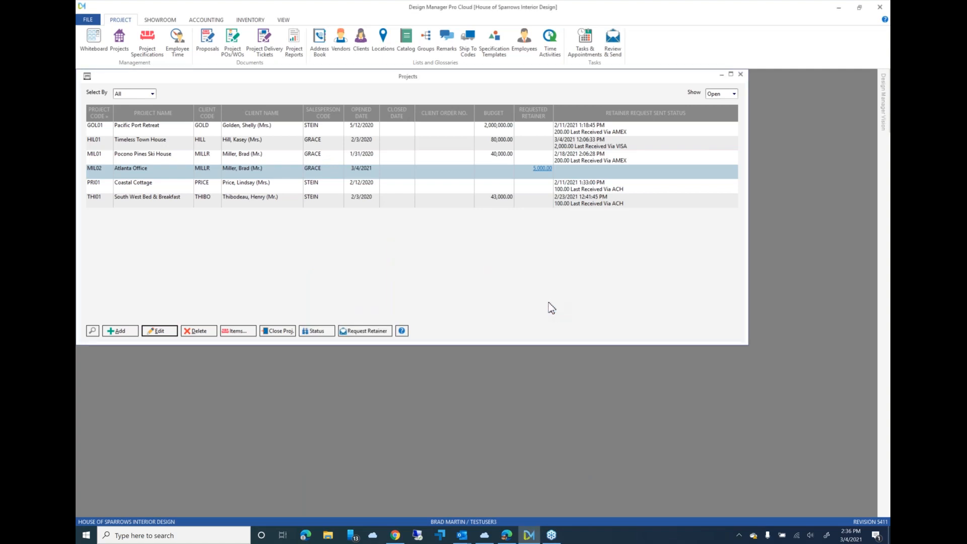
- Switch to Outlook, open the new Retainer Payment Request email and follow its link to view the retainer
{"action": "mouse_move", "coordinate": [461, 535]}
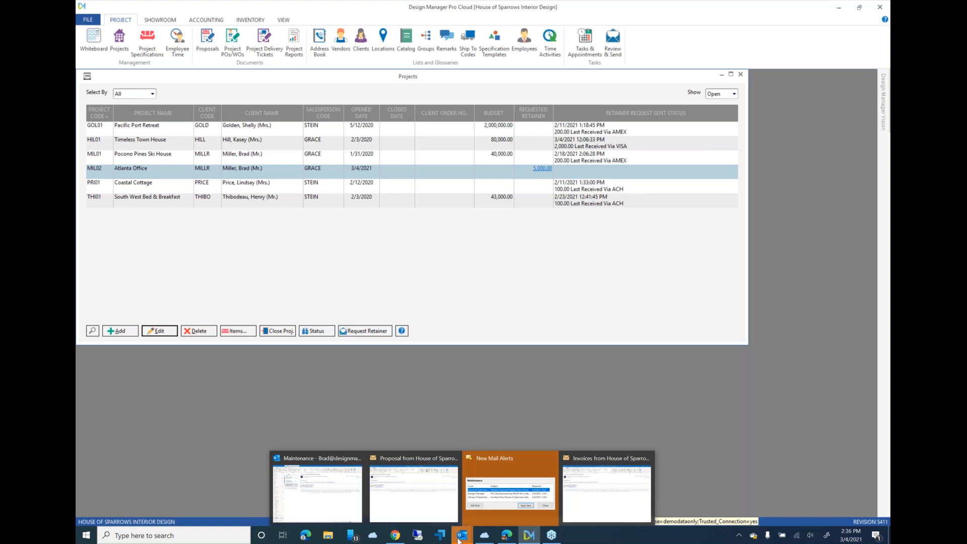
{"action": "left_click", "coordinate": [510, 496]}
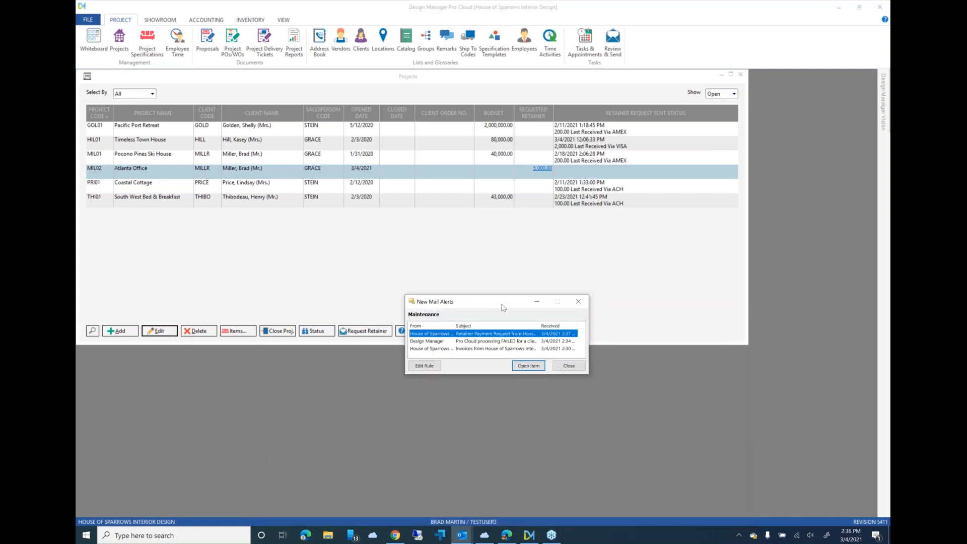
{"action": "left_click", "coordinate": [527, 368]}
{"action": "left_click", "coordinate": [527, 368]}
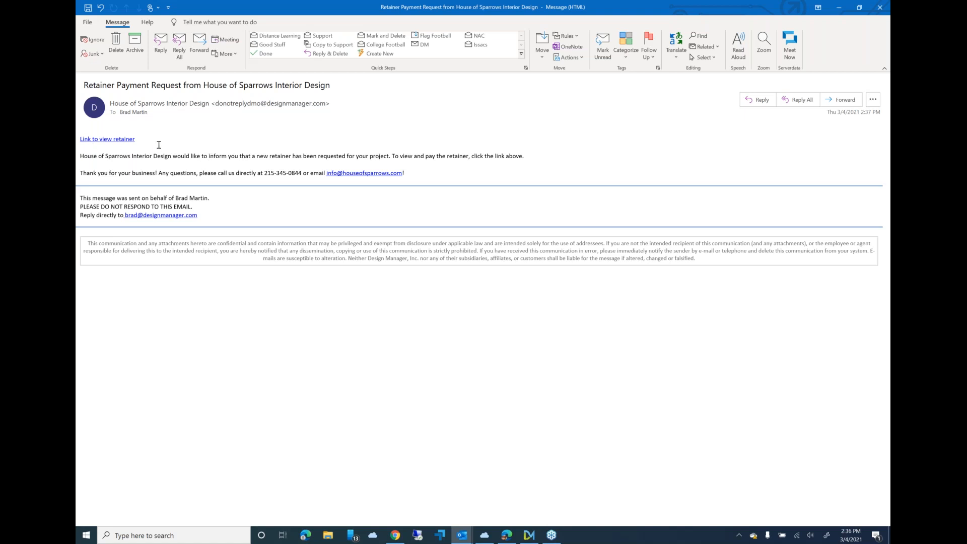
{"action": "left_click", "coordinate": [132, 141]}
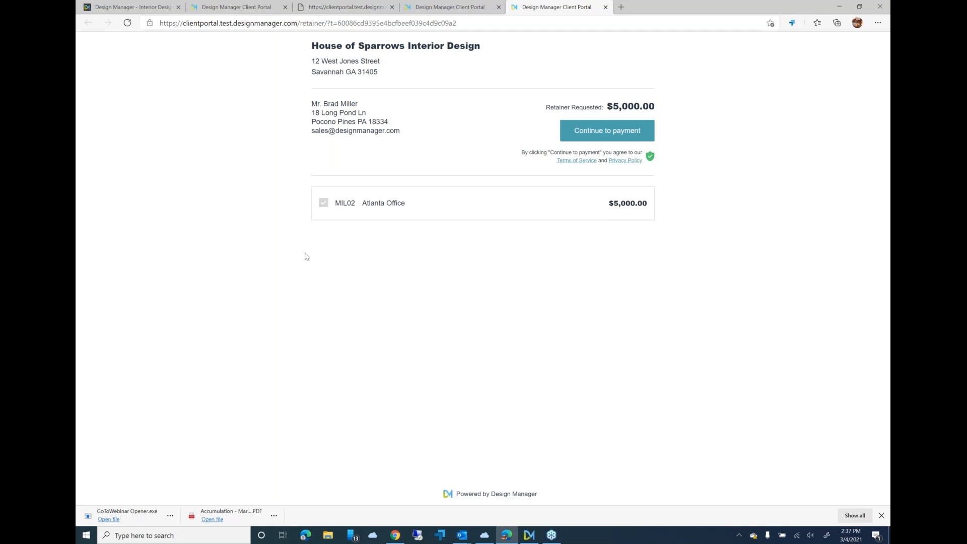
- Pay the Atlanta Office retainer by credit card, entering the card number, expiry date, security code and ZIP code, and close the payment confirmation
{"action": "left_click", "coordinate": [591, 132]}
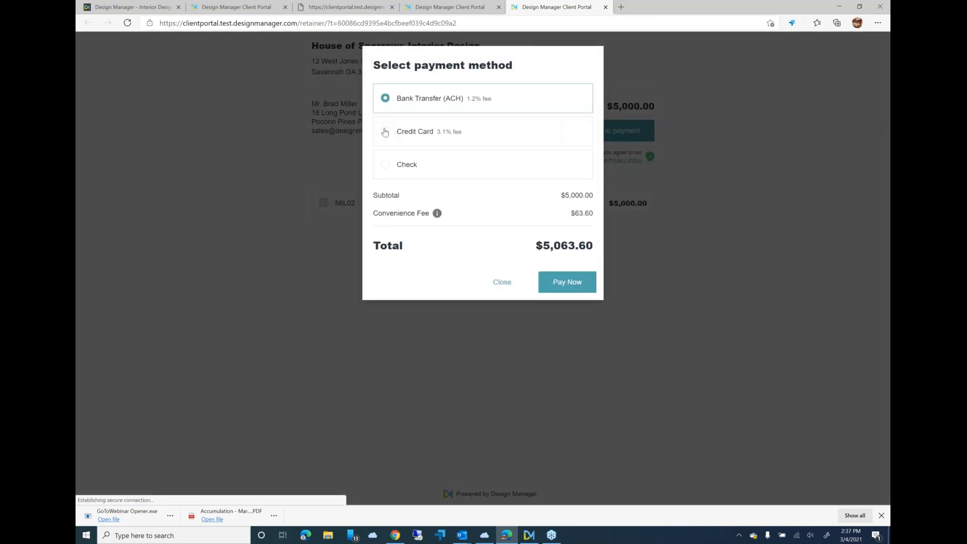
{"action": "left_click", "coordinate": [385, 131]}
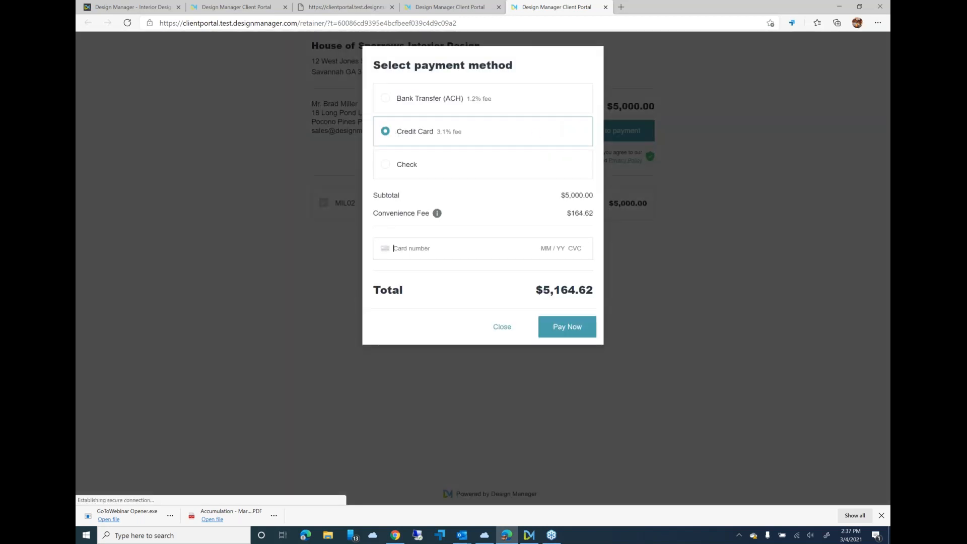
{"action": "type", "text": "4242 4242 4242 4242 "}
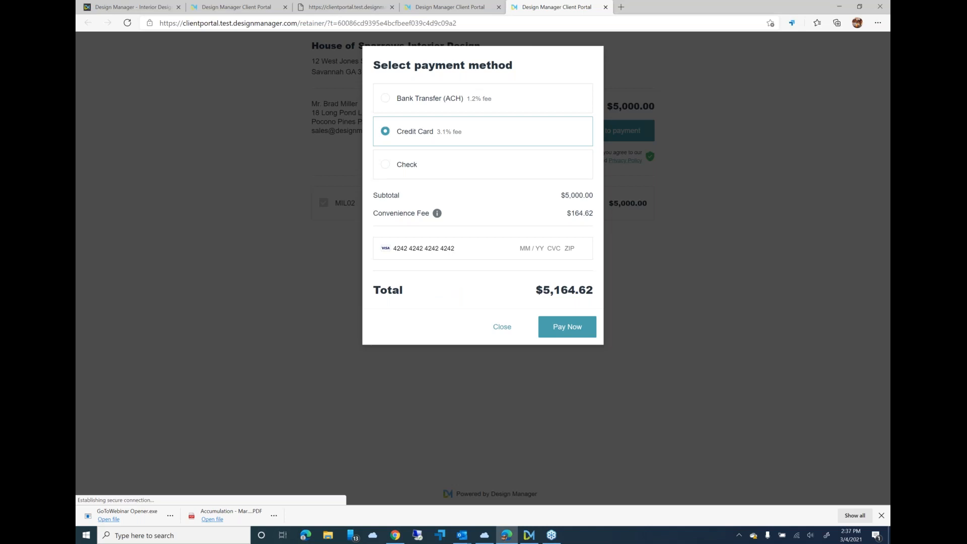
{"action": "type", "text": "12 / 21 111 1"}
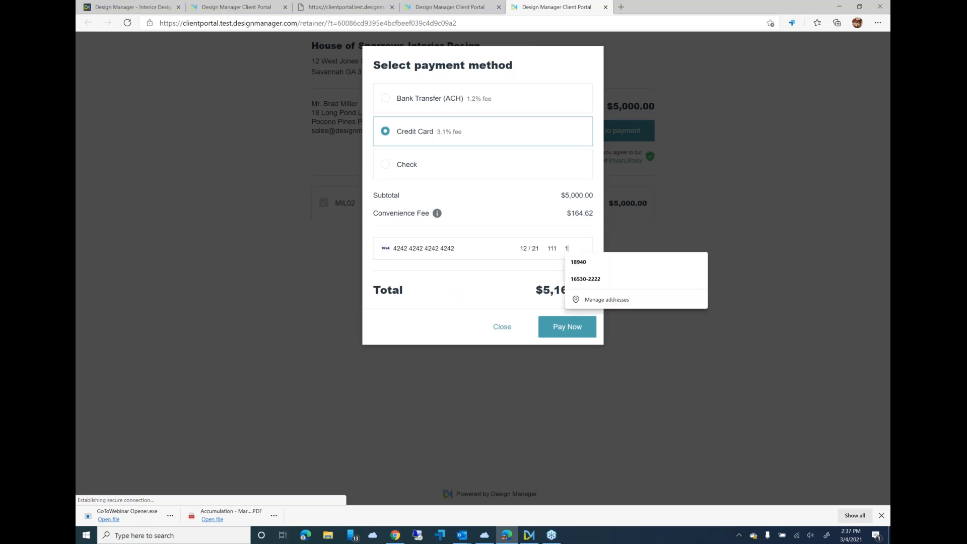
{"action": "type", "text": "8902"}
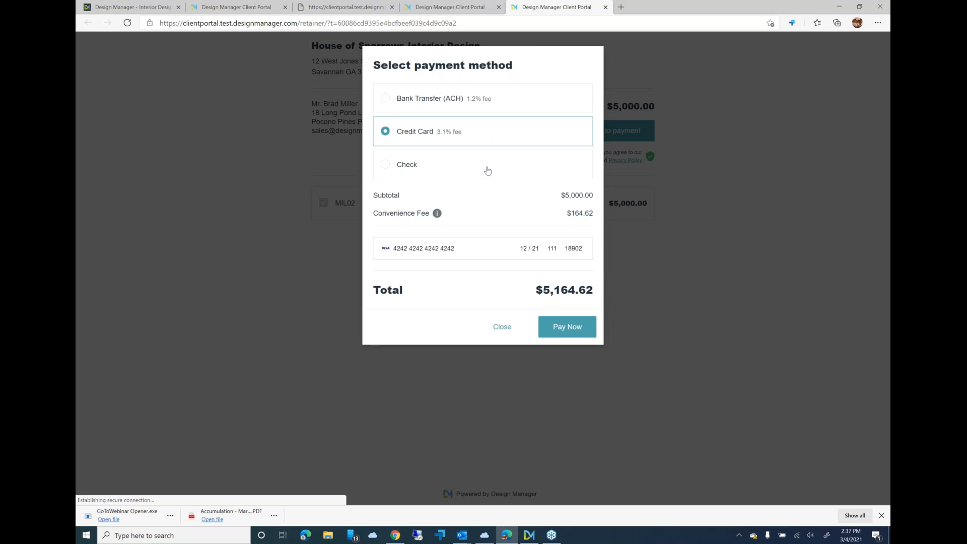
{"action": "left_click", "coordinate": [568, 331]}
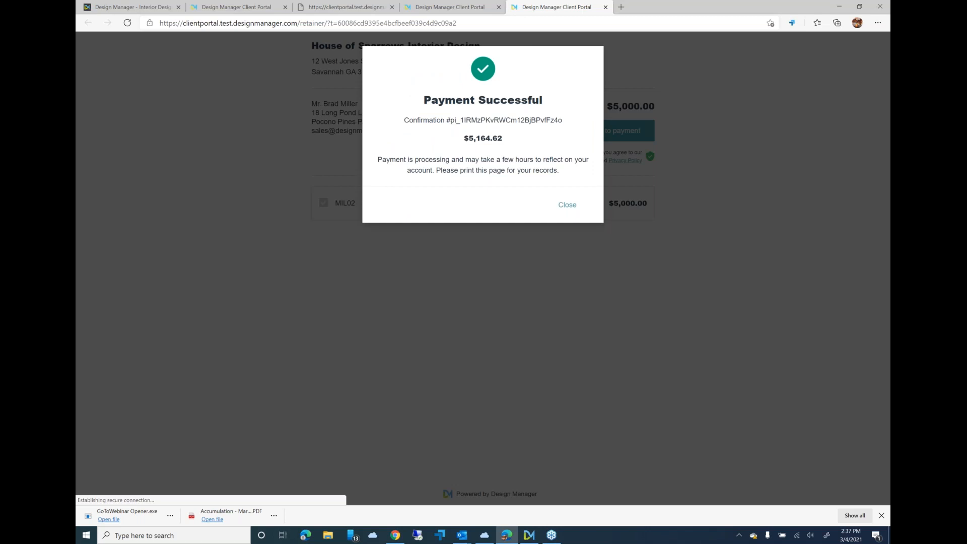
{"action": "left_click", "coordinate": [567, 205]}
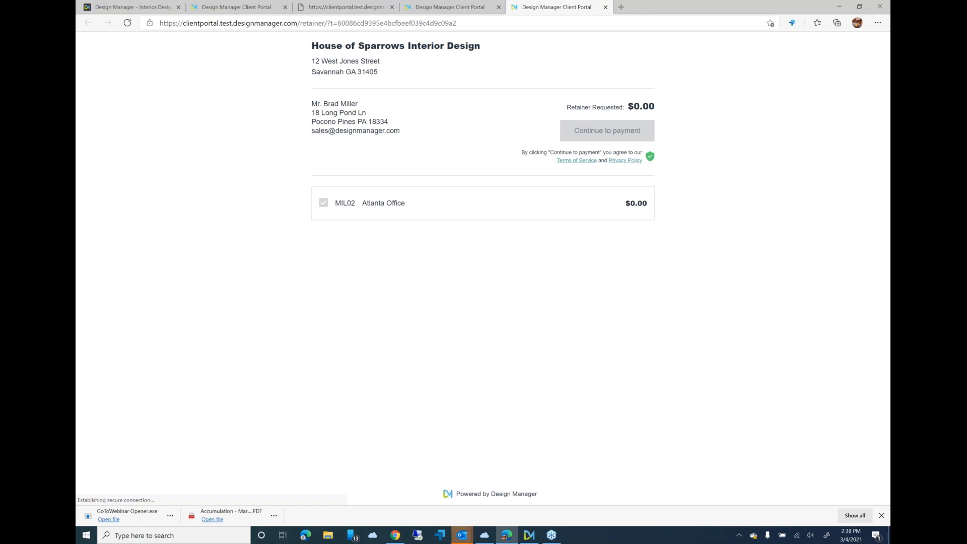
- Switch to Design Manager and refresh the project list to check the Atlanta Office retainer's payment status
{"action": "left_click", "coordinate": [529, 536]}
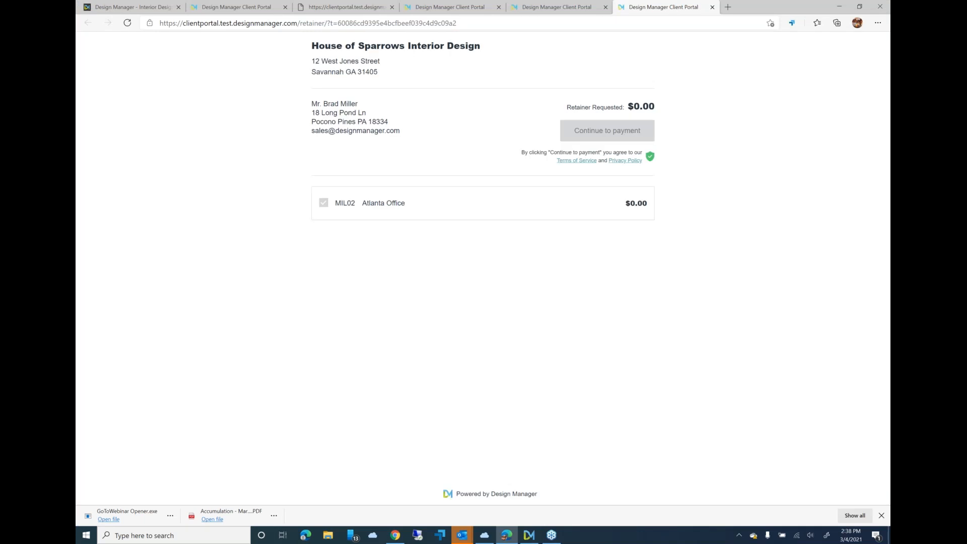
{"action": "left_click", "coordinate": [838, 6]}
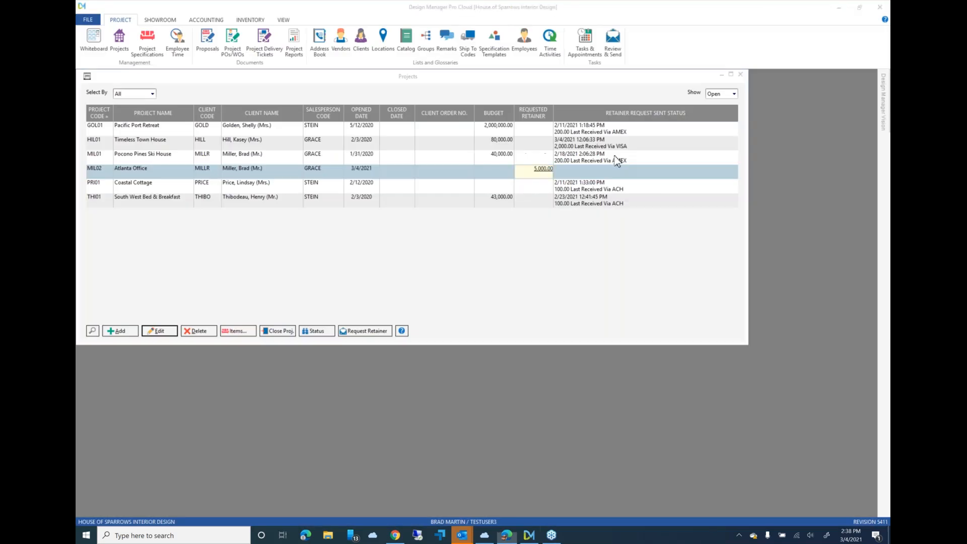
{"action": "right_click", "coordinate": [445, 155]}
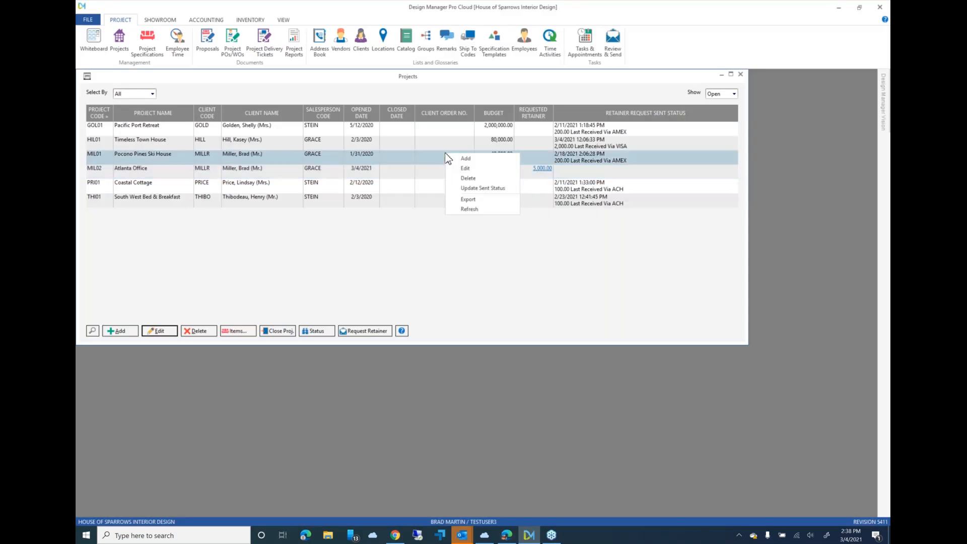
{"action": "left_click", "coordinate": [470, 209]}
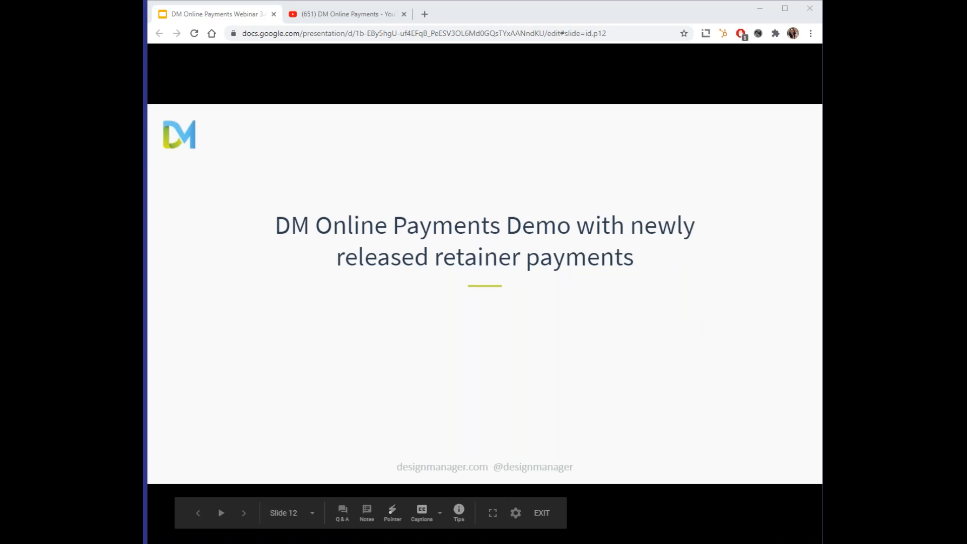
- Switch to the webinar presentation in the browser and advance through the bonus offer and testimonials to the Q & A slide
{"action": "left_click_drag", "start_coordinate": [145, 503], "coordinate": [62, 173]}
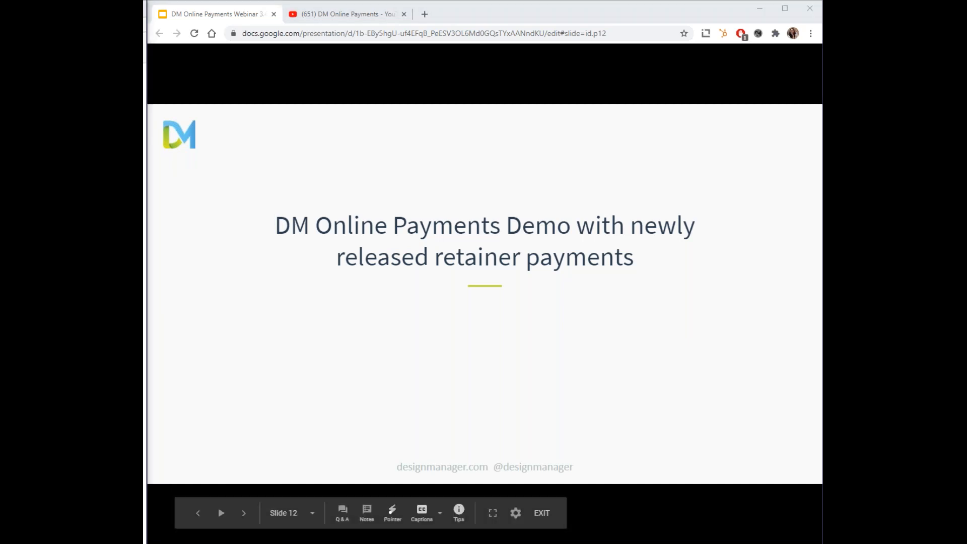
{"action": "key", "text": "Right"}
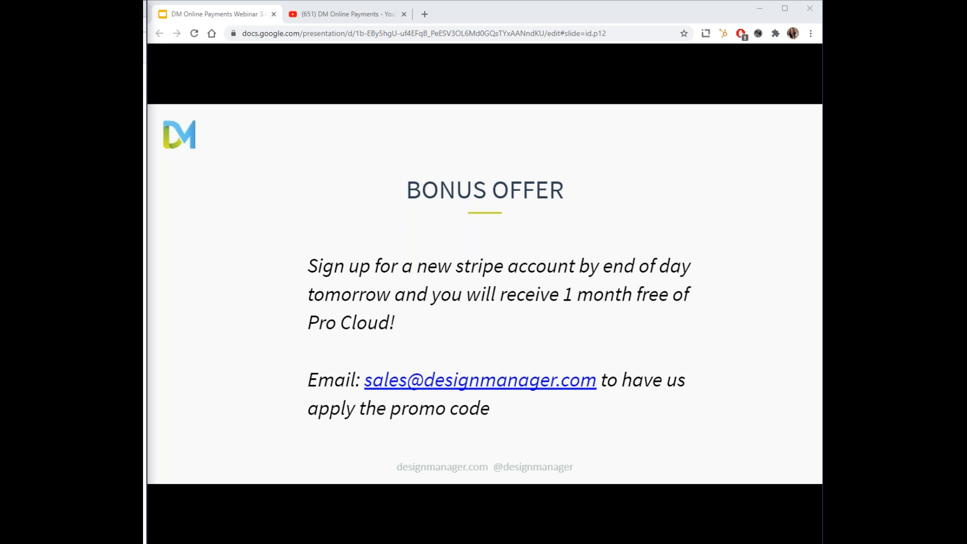
{"action": "key", "text": "Right"}
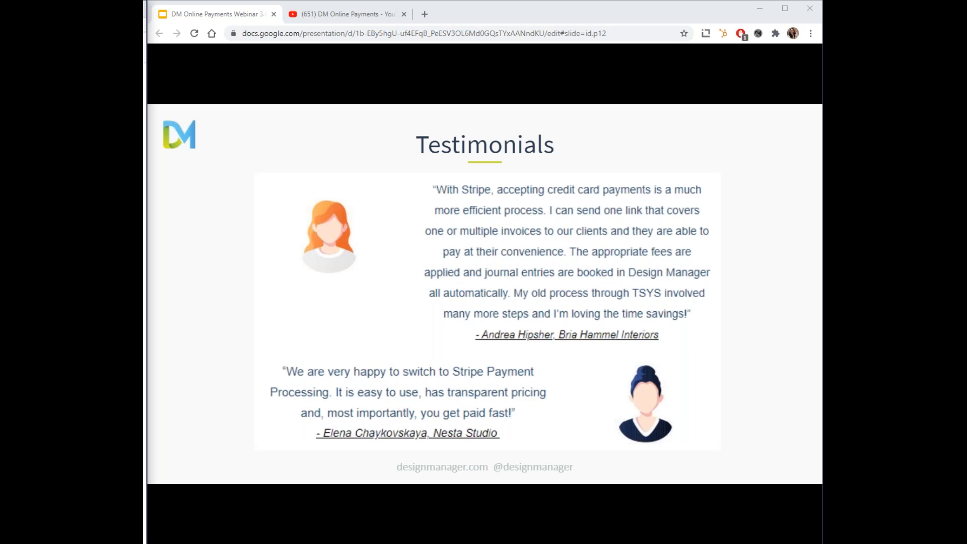
{"action": "key", "text": "Right"}
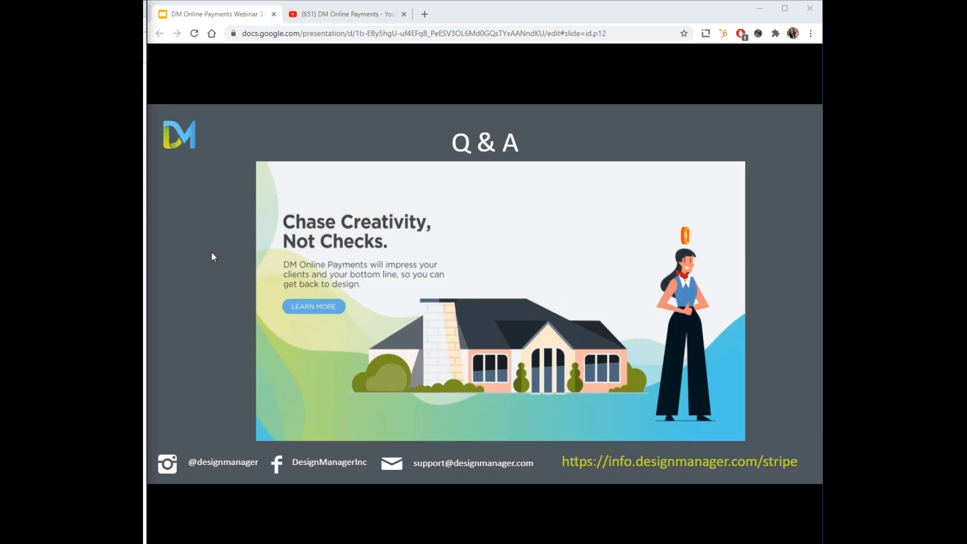
- View the DM Online Payments playlist on YouTube and return to the webinar presentation
{"action": "left_click", "coordinate": [351, 21]}
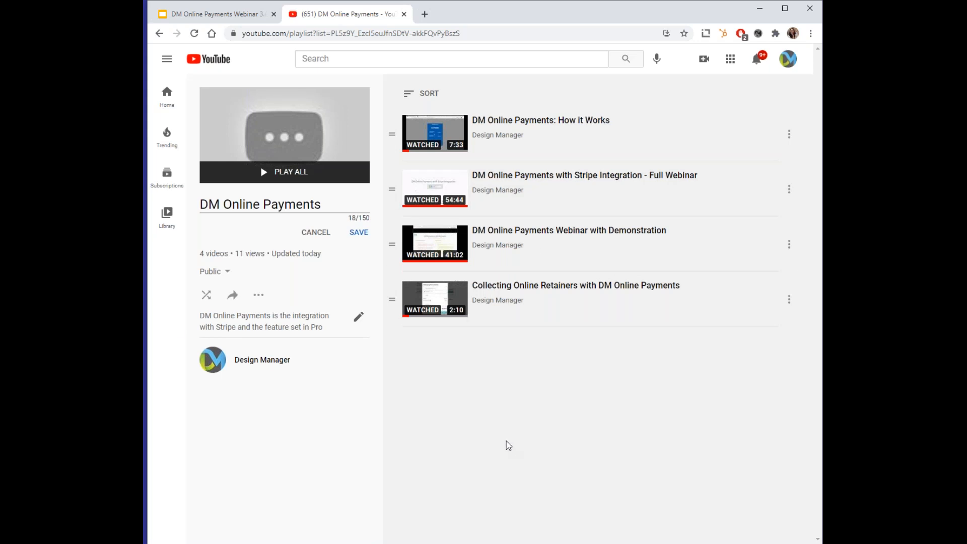
{"action": "left_click", "coordinate": [225, 16]}
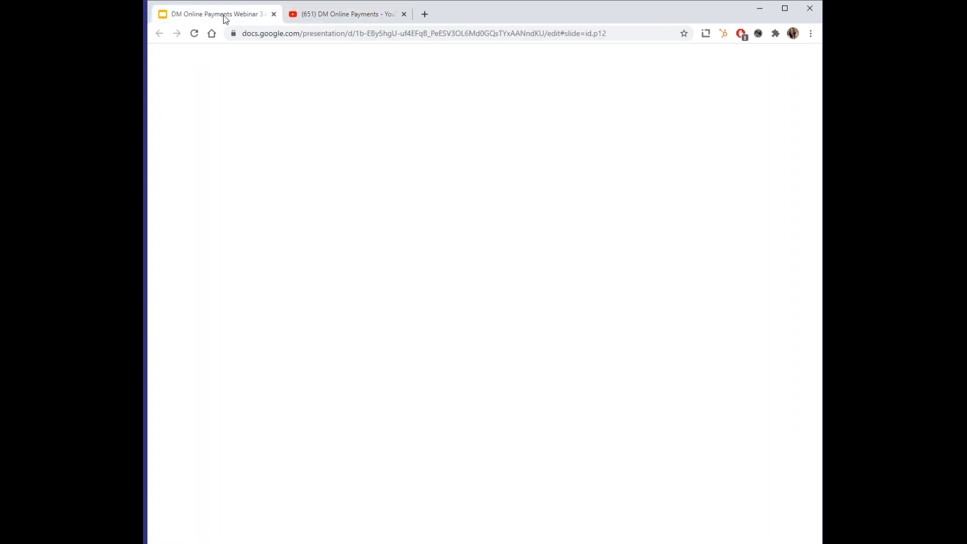
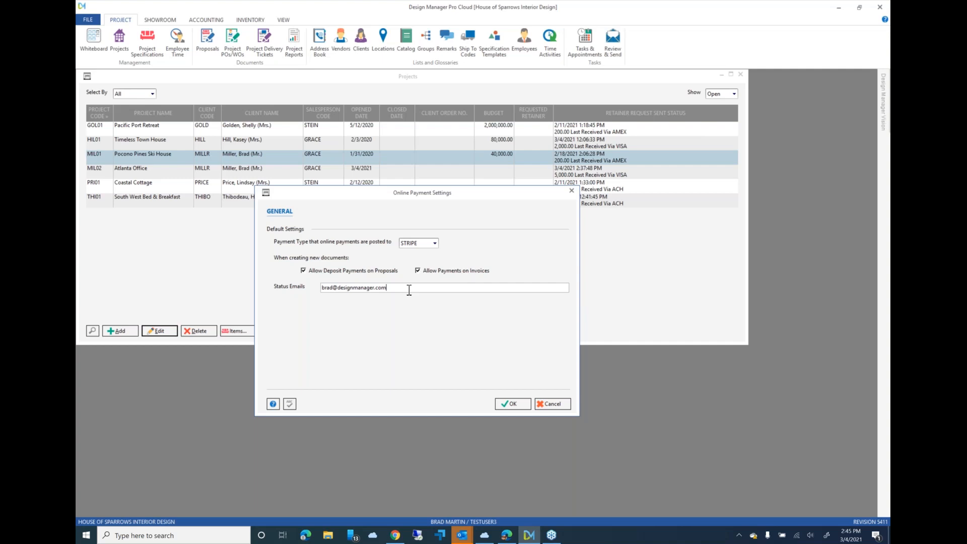
- Try adding a semicolon after the Status Emails address, discard the online payment settings, and close the Projects list
{"action": "type", "text": ";"}
{"action": "left_click", "coordinate": [554, 404]}
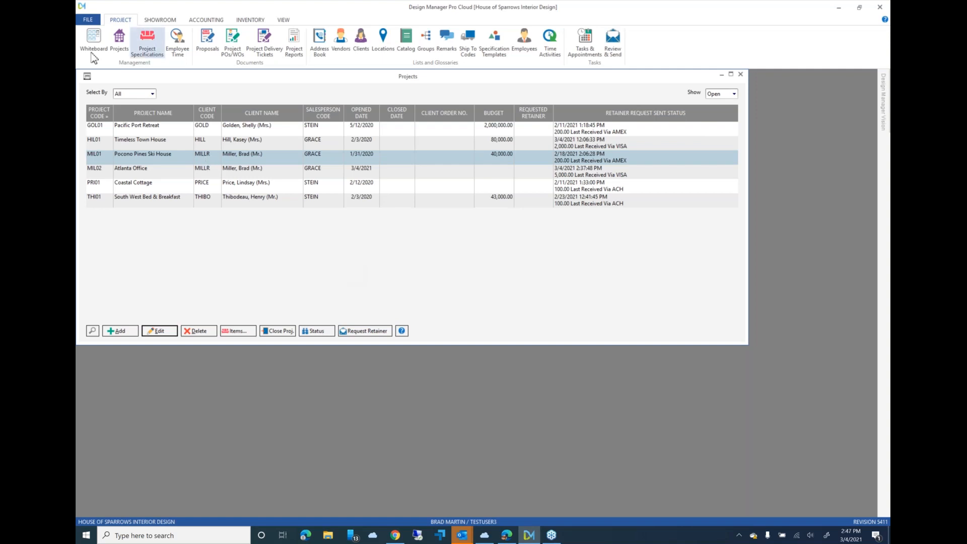
{"action": "double_click", "coordinate": [86, 78]}
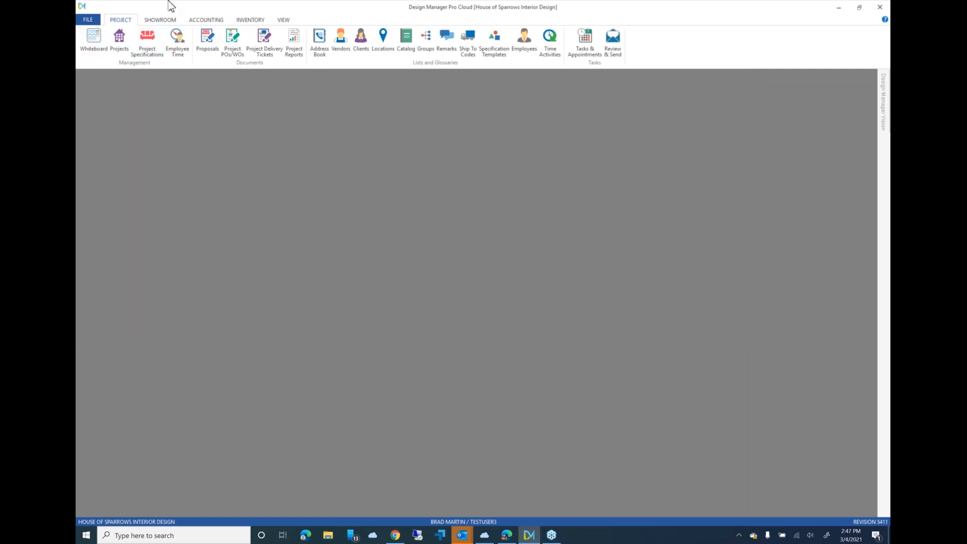
- Open the existing client invoices and view the Timeless Town House convenience fee invoice with a net amount of 1.22
{"action": "left_click", "coordinate": [206, 20]}
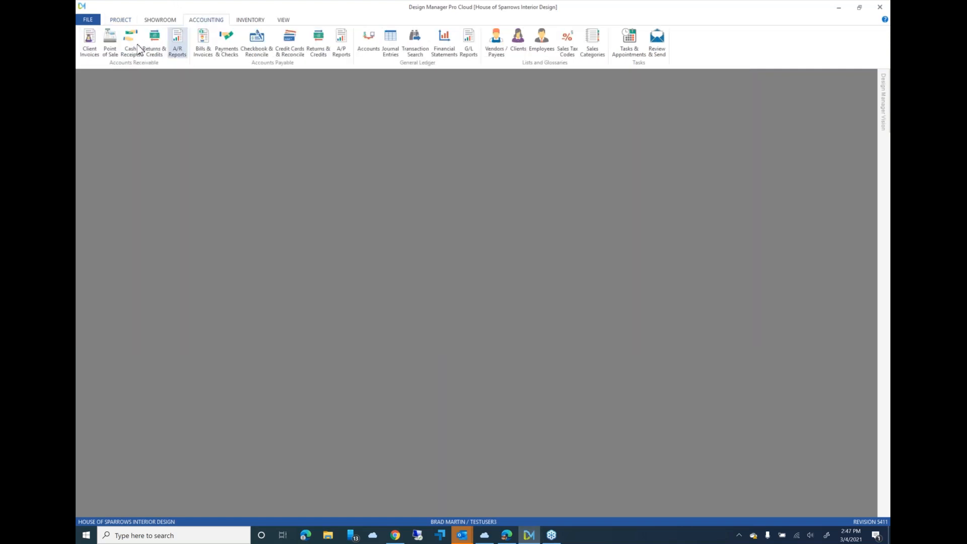
{"action": "left_click", "coordinate": [91, 42]}
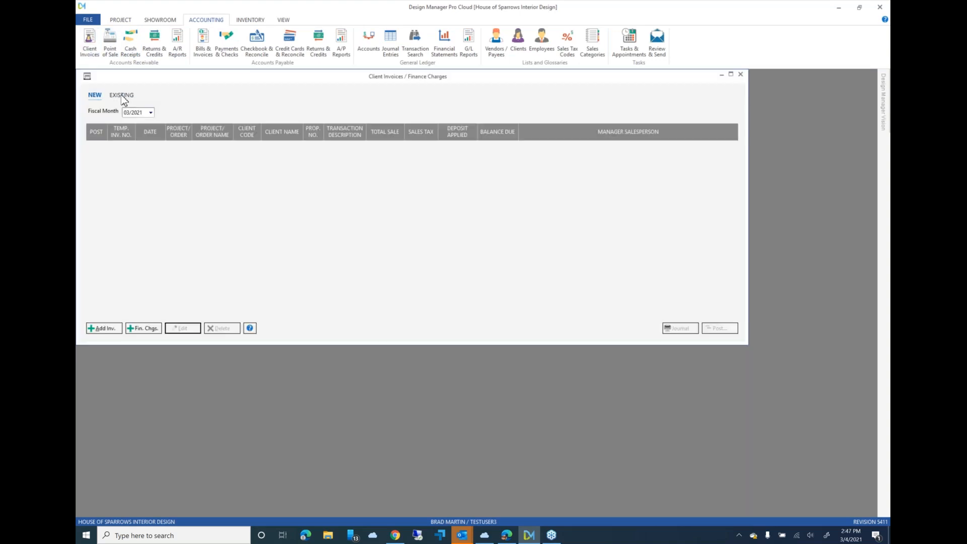
{"action": "left_click", "coordinate": [122, 95]}
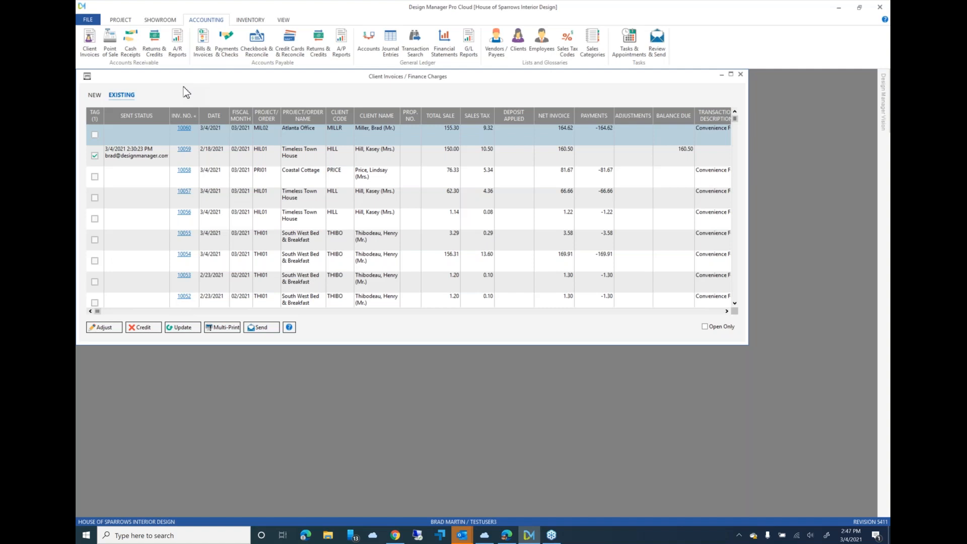
{"action": "left_click", "coordinate": [311, 224]}
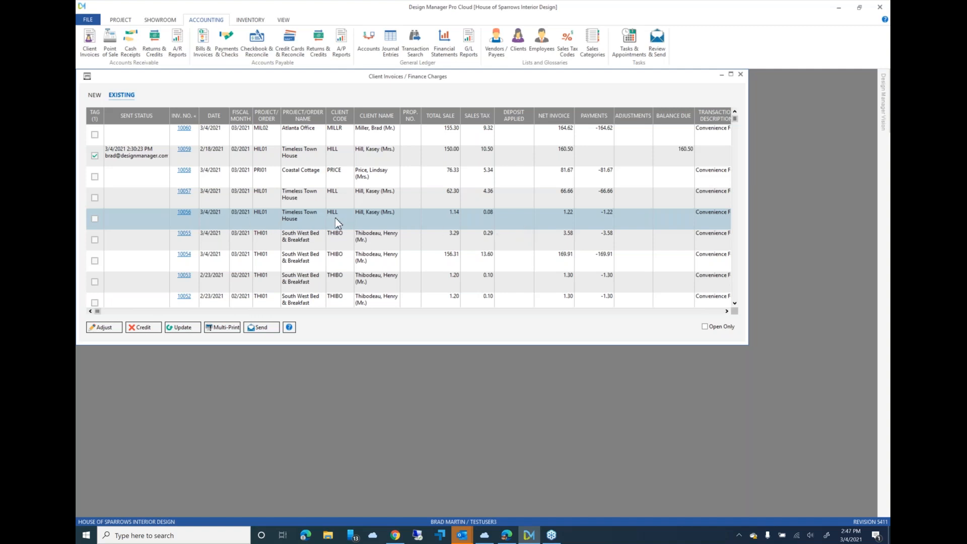
{"action": "left_click", "coordinate": [184, 212]}
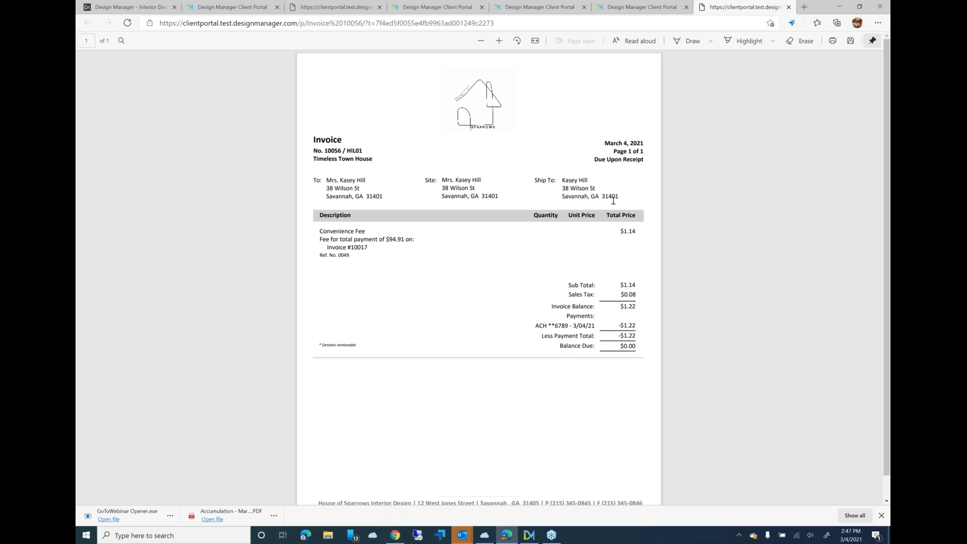
{"action": "left_click", "coordinate": [838, 7]}
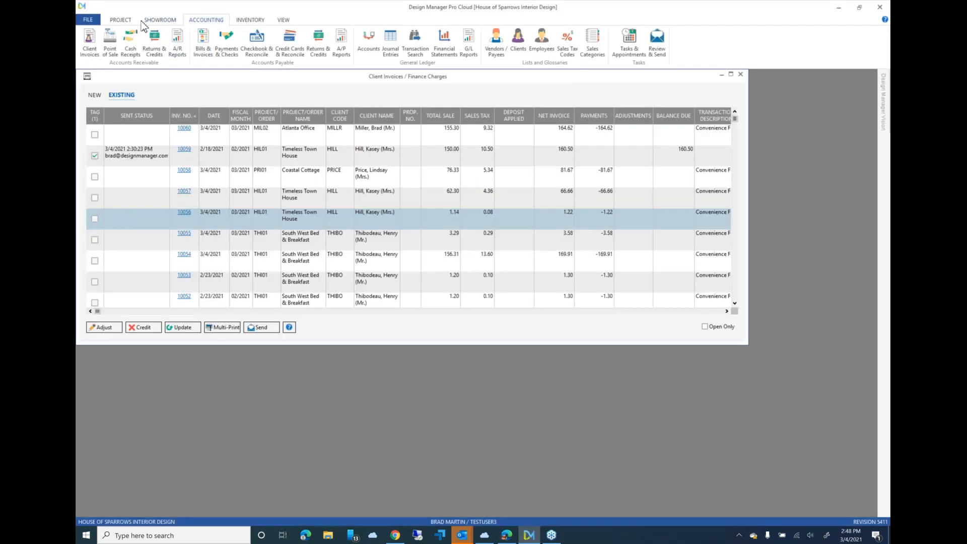
- Open the existing cash receipts and examine the payment distribution lines of the Atlanta Office receipt, including the convenience fee entries
{"action": "left_click", "coordinate": [130, 48]}
{"action": "left_click", "coordinate": [141, 107]}
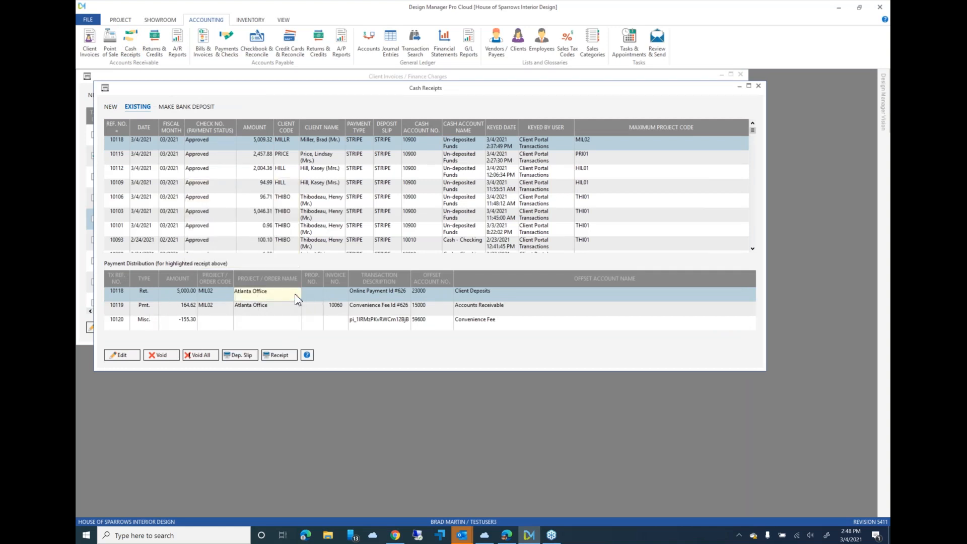
{"action": "left_click", "coordinate": [213, 312]}
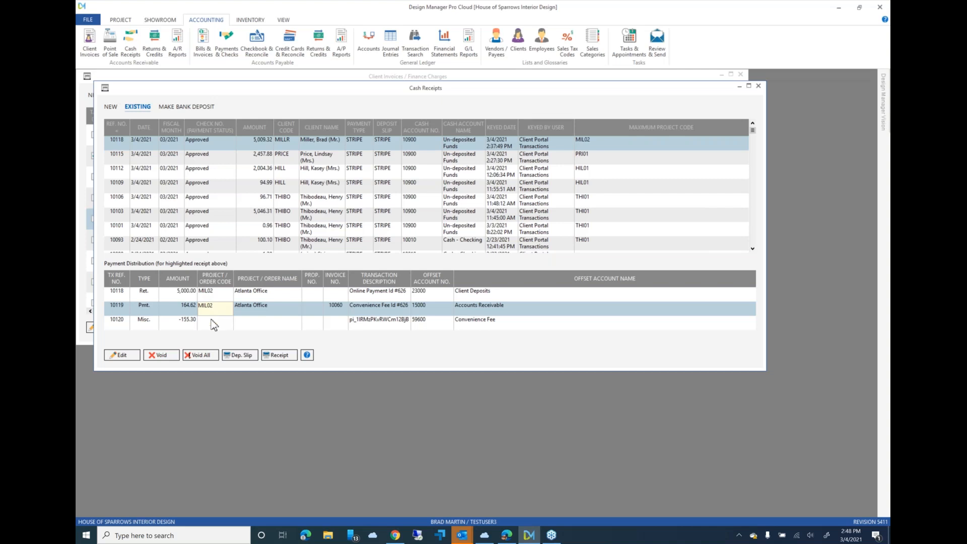
{"action": "left_click", "coordinate": [212, 328]}
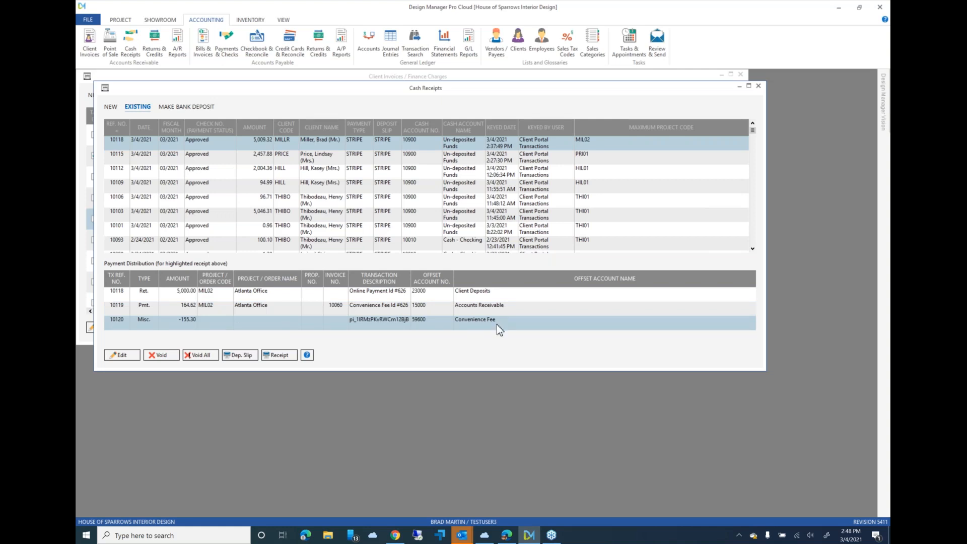
{"action": "left_click", "coordinate": [465, 326]}
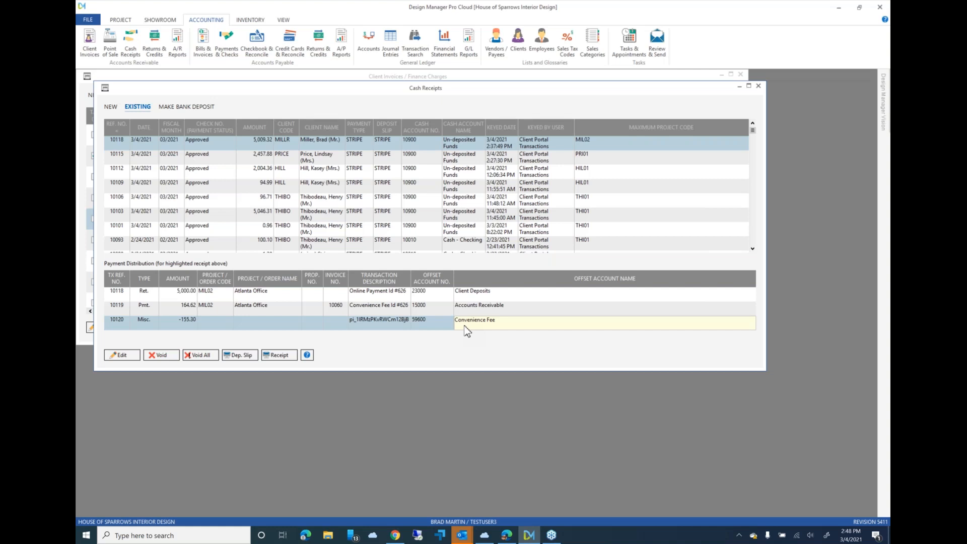
{"action": "left_click", "coordinate": [370, 311]}
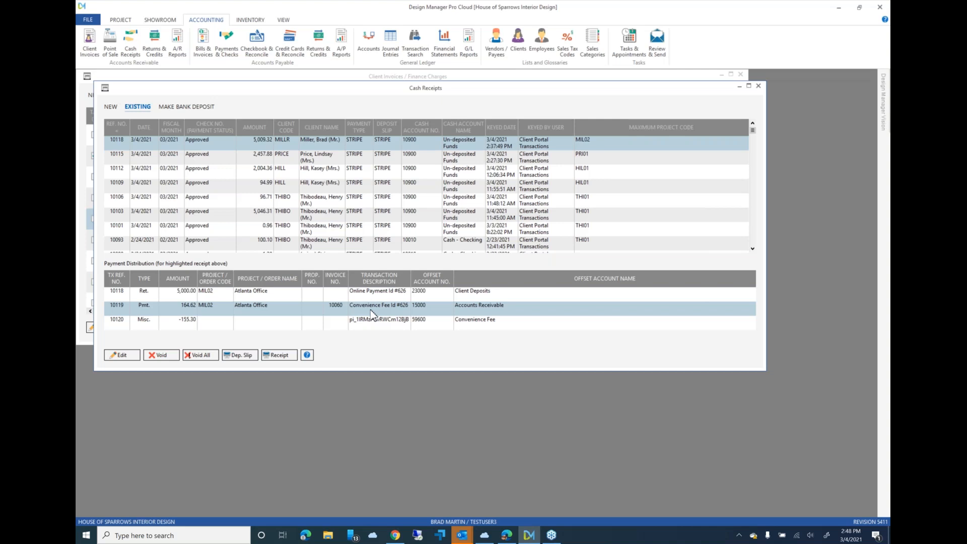
{"action": "left_click", "coordinate": [341, 328]}
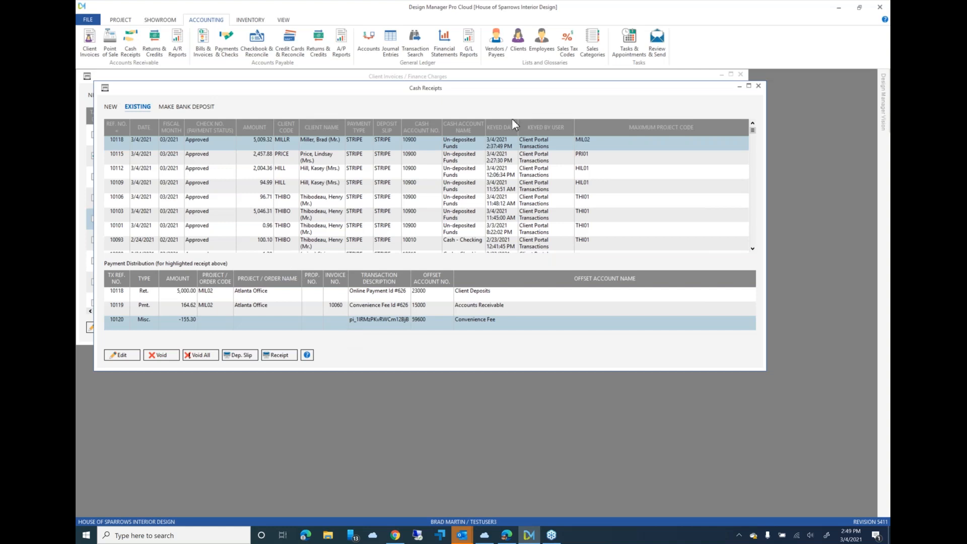
- Close the Cash Receipts and Client Invoices windows
{"action": "left_click_drag", "start_coordinate": [581, 91], "coordinate": [571, 142]}
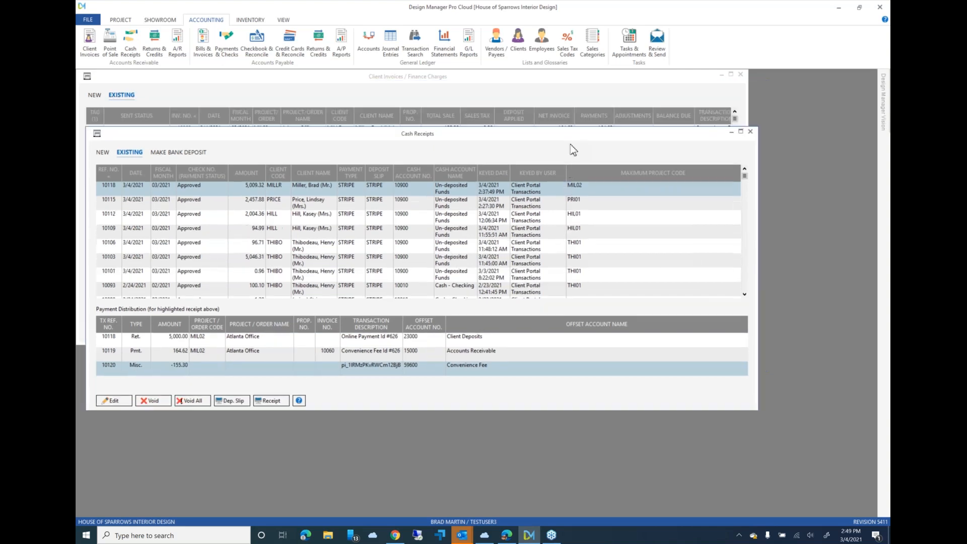
{"action": "left_click", "coordinate": [96, 139]}
{"action": "left_click", "coordinate": [103, 216]}
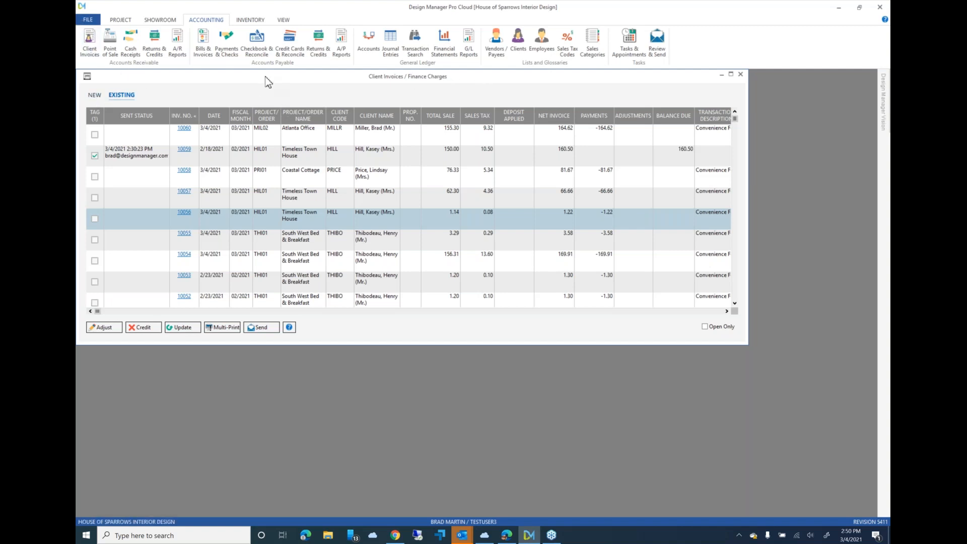
{"action": "left_click", "coordinate": [86, 77]}
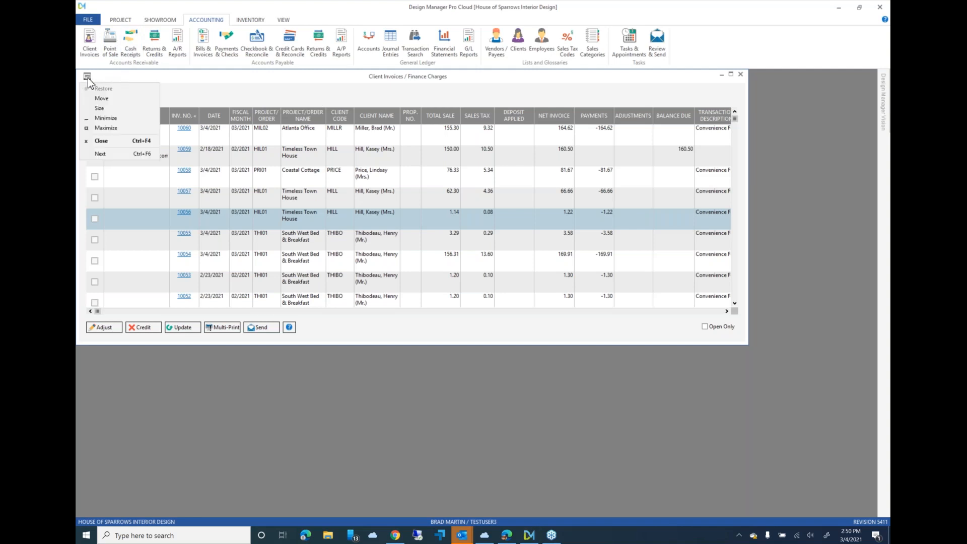
{"action": "double_click", "coordinate": [87, 78]}
- Open Proposals and Documents and look up the Pacific Port Retreat project to load its proposals
{"action": "left_click", "coordinate": [120, 20]}
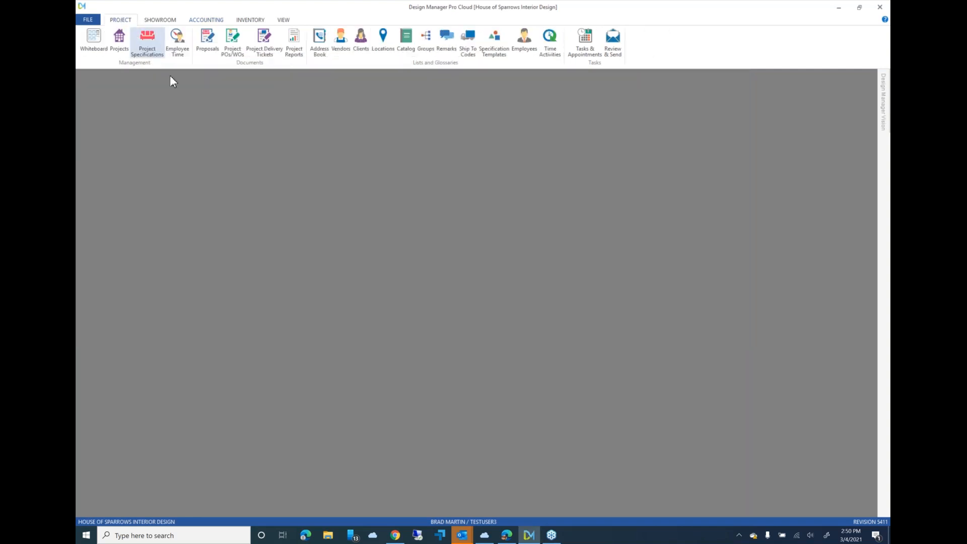
{"action": "left_click", "coordinate": [208, 39]}
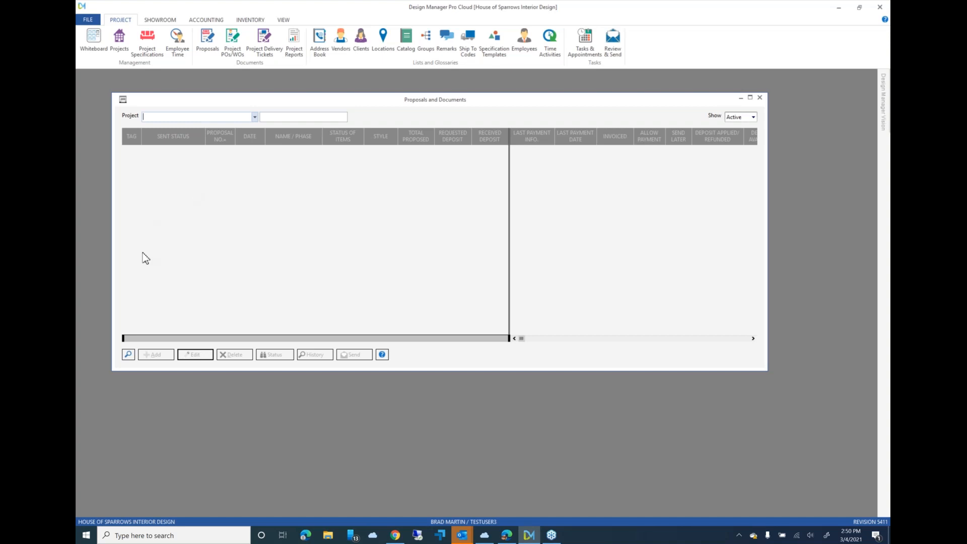
{"action": "left_click", "coordinate": [129, 354]}
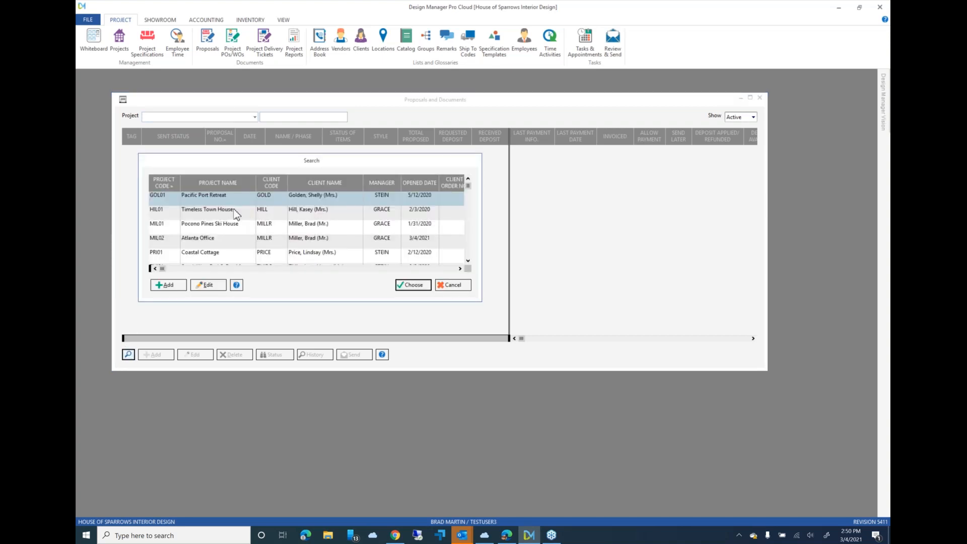
{"action": "double_click", "coordinate": [222, 201]}
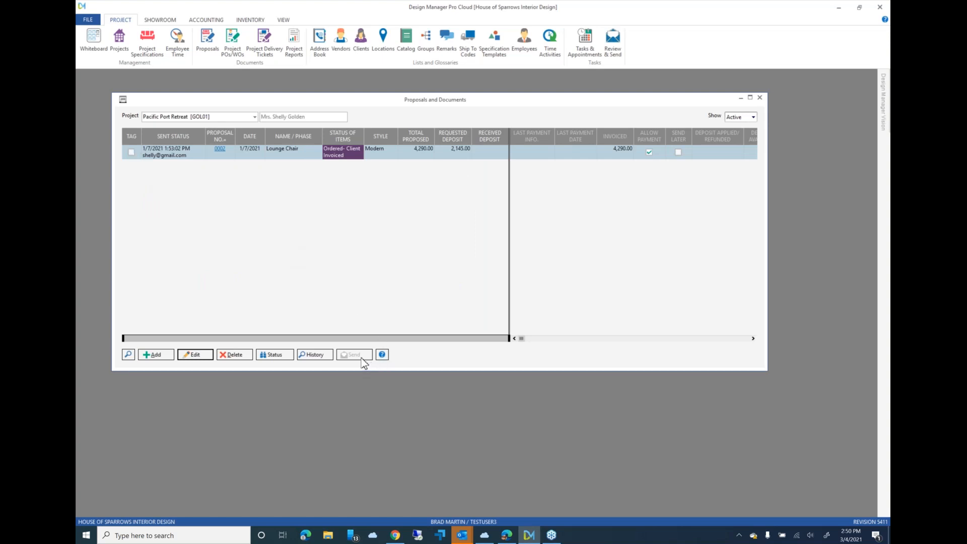
- Tag the Lounge Chair proposal and copy its client portal link to the clipboard
{"action": "left_click", "coordinate": [131, 152]}
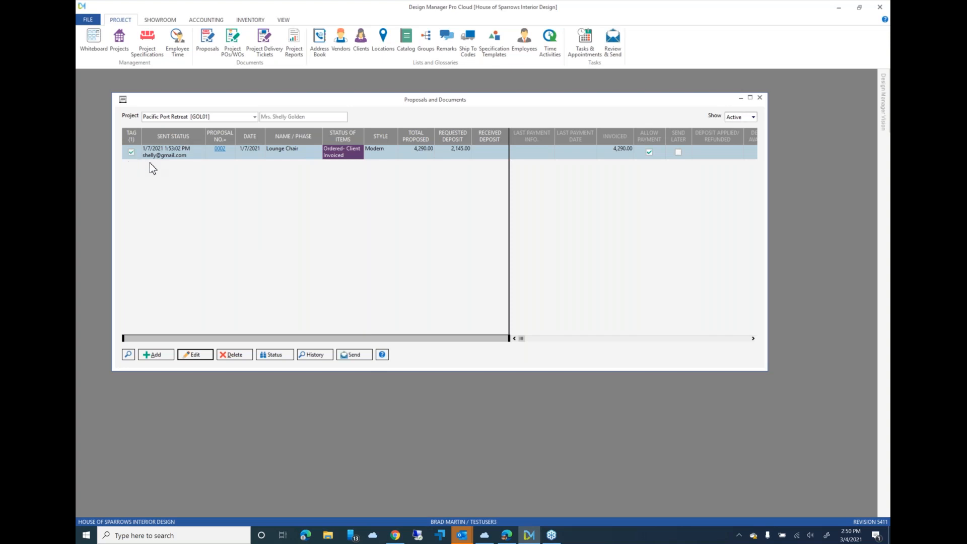
{"action": "right_click", "coordinate": [180, 158]}
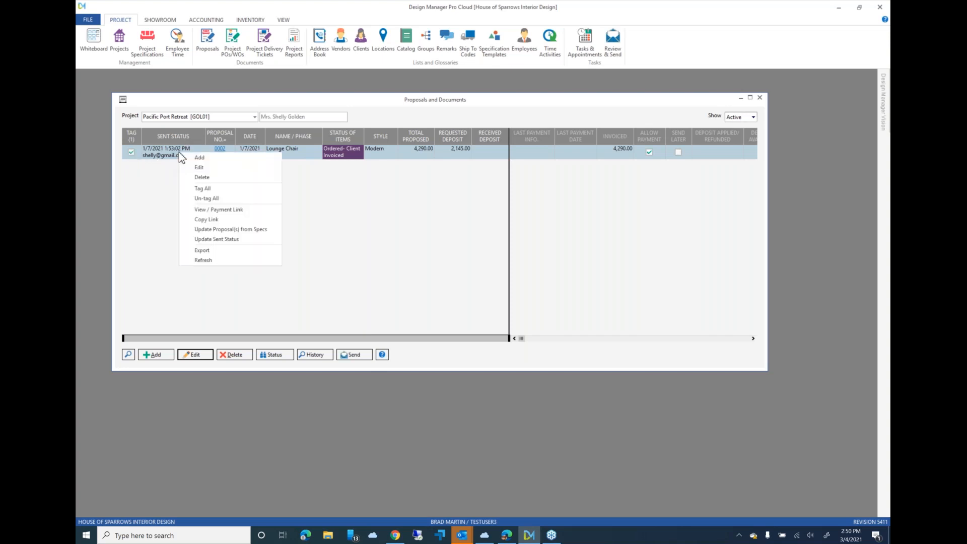
{"action": "left_click", "coordinate": [229, 220]}
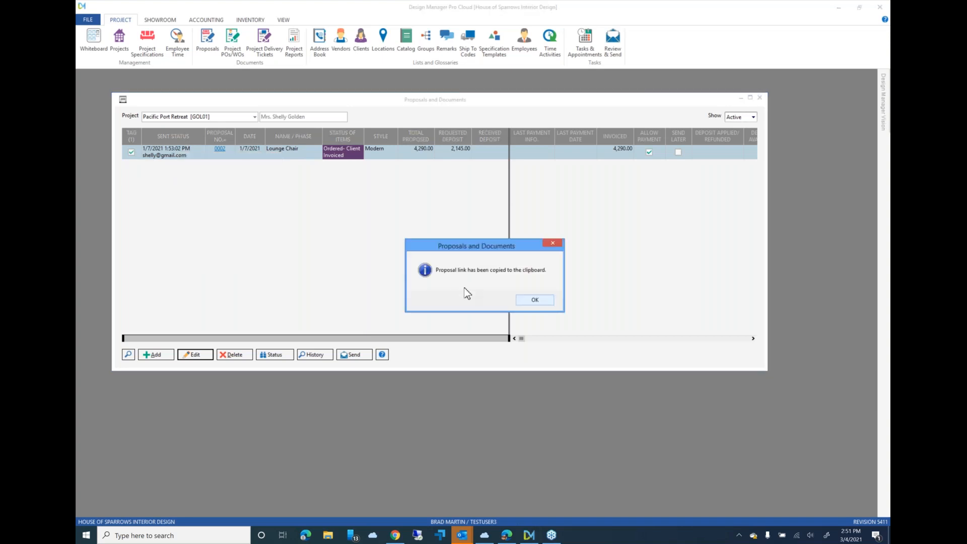
{"action": "left_click", "coordinate": [535, 300]}
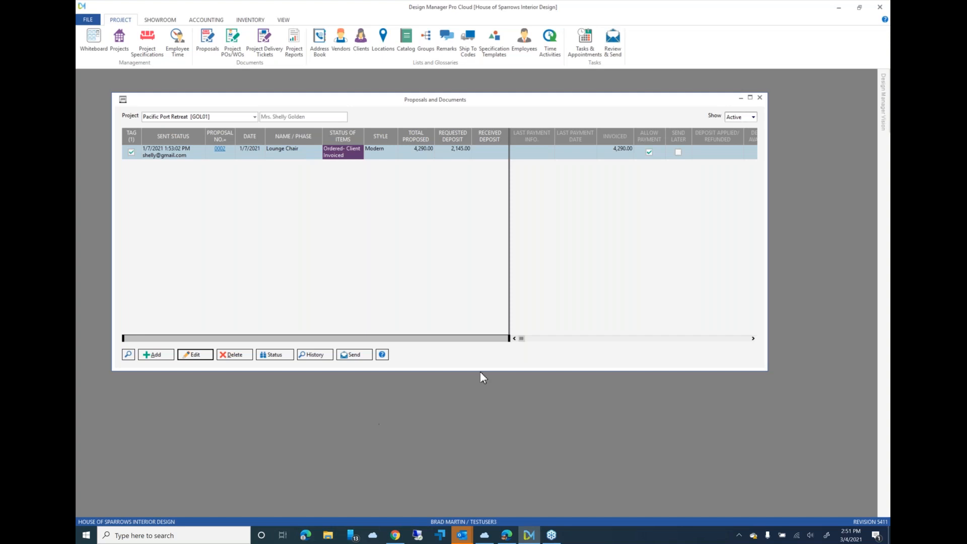
- Switch to Outlook, create a new email, and paste the copied proposal link into the message body
{"action": "left_click", "coordinate": [468, 536]}
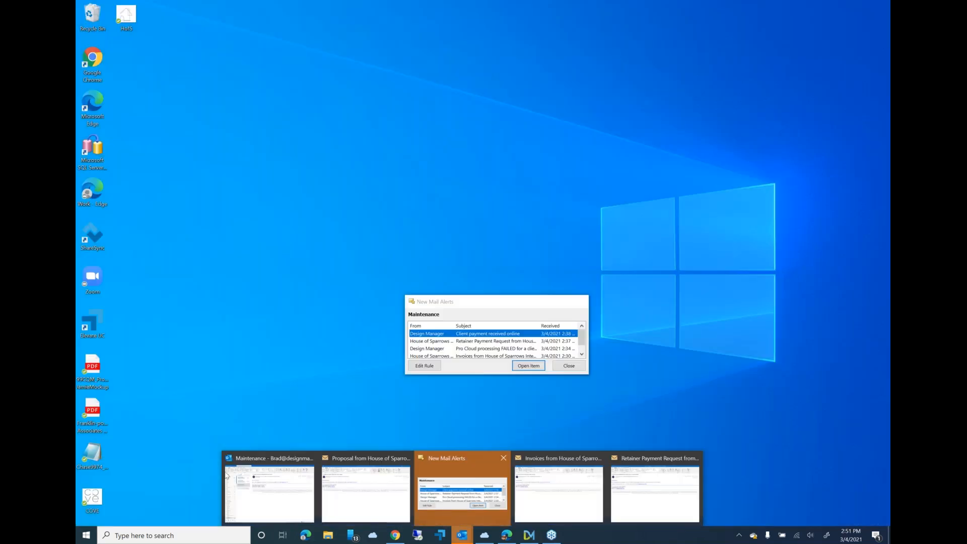
{"action": "left_click", "coordinate": [275, 494]}
{"action": "left_click", "coordinate": [105, 54]}
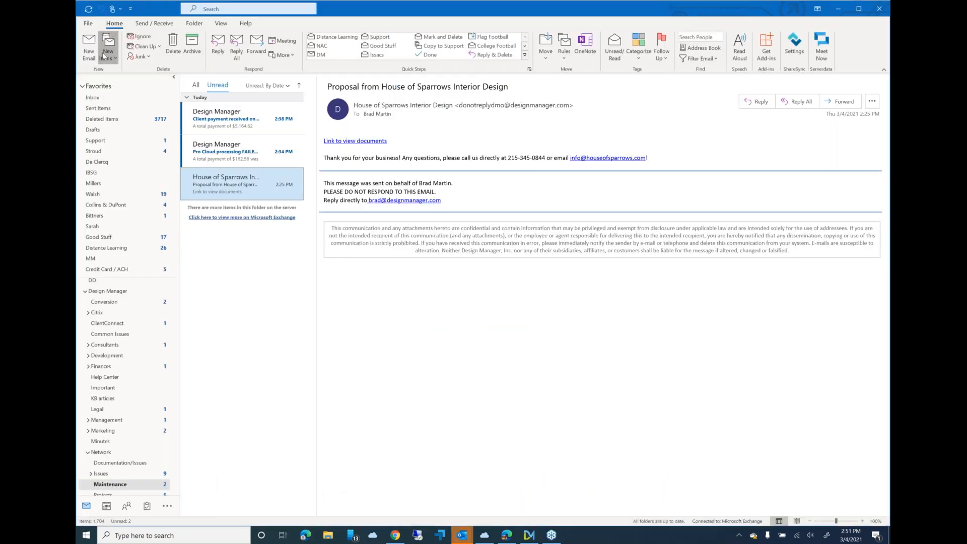
{"action": "left_click", "coordinate": [93, 52]}
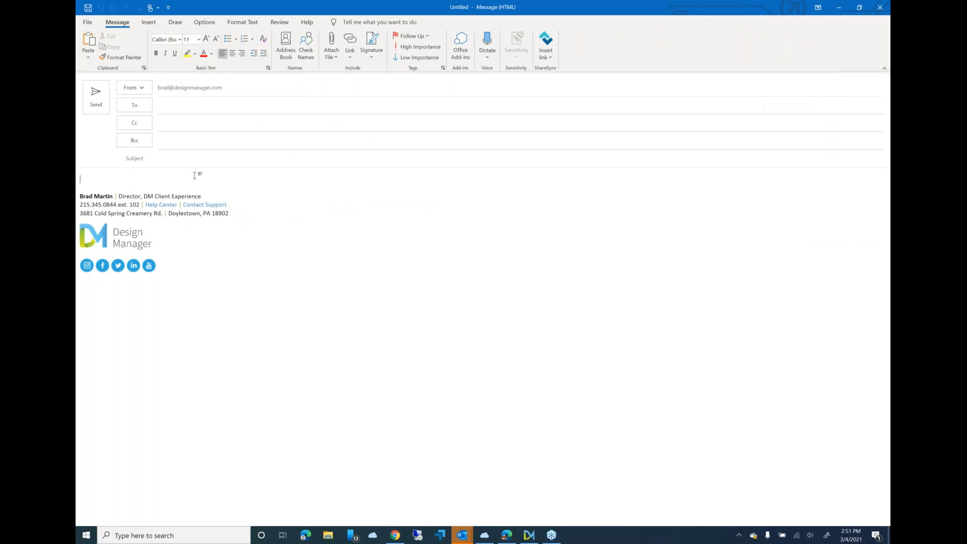
{"action": "key", "text": "ctrl+v"}
{"action": "key", "text": "Return"}
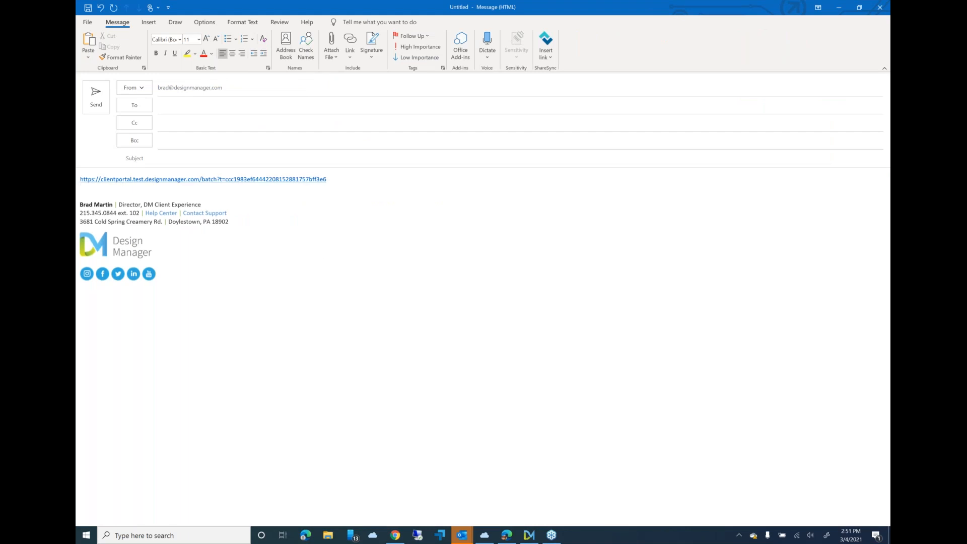
{"action": "key", "text": "Return"}
{"action": "key", "text": "Return"}
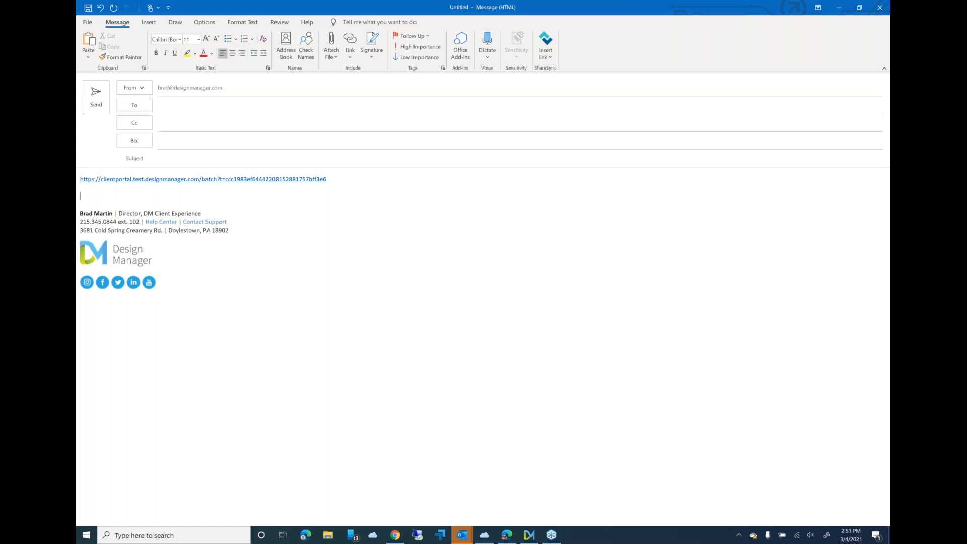
- Enter the text "Proposal 0001" on its own line below the pasted link
{"action": "left_click", "coordinate": [194, 180]}
{"action": "type", "text": "asdf"}
{"action": "key", "text": "BackSpace"}
{"action": "key", "text": "BackSpace"}
{"action": "key", "text": "BackSpace"}
{"action": "key", "text": "BackSpace"}
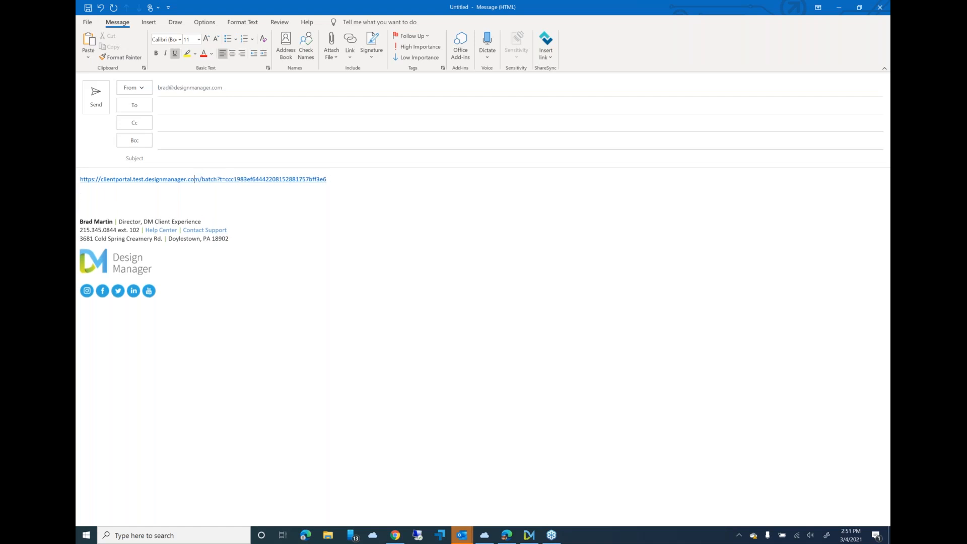
{"action": "left_click", "coordinate": [80, 188]}
{"action": "key", "text": "Return"}
{"action": "type", "text": "Proposal "}
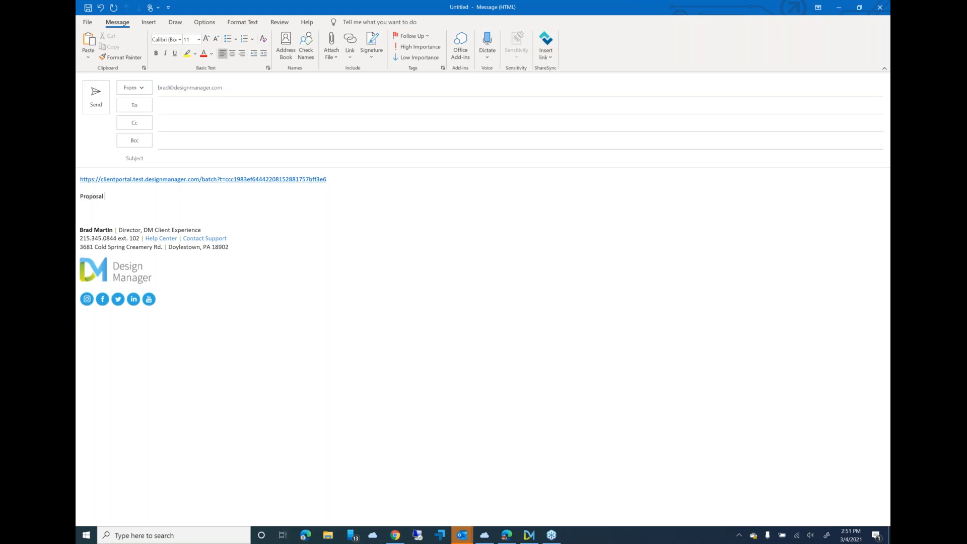
{"action": "type", "text": "0001"}
- Hyperlink the text "Proposal 0001" to the copied client portal address and open the link to view the proposal's payment page
{"action": "left_click_drag", "start_coordinate": [81, 195], "coordinate": [151, 195]}
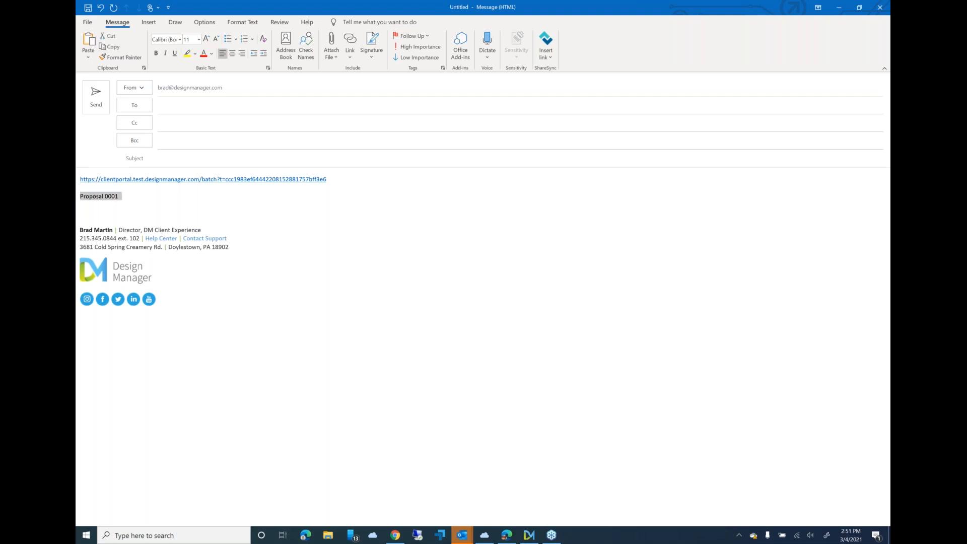
{"action": "right_click", "coordinate": [115, 198]}
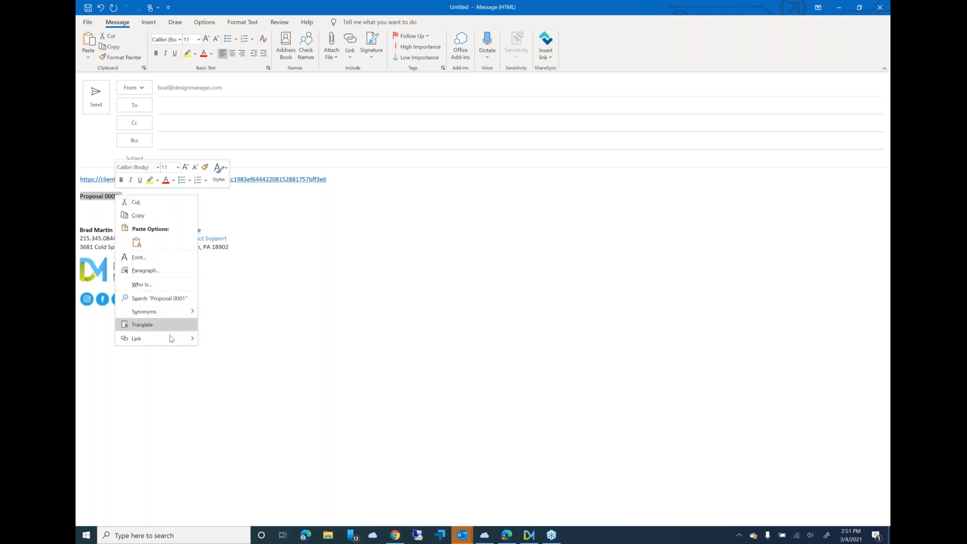
{"action": "mouse_move", "coordinate": [190, 338]}
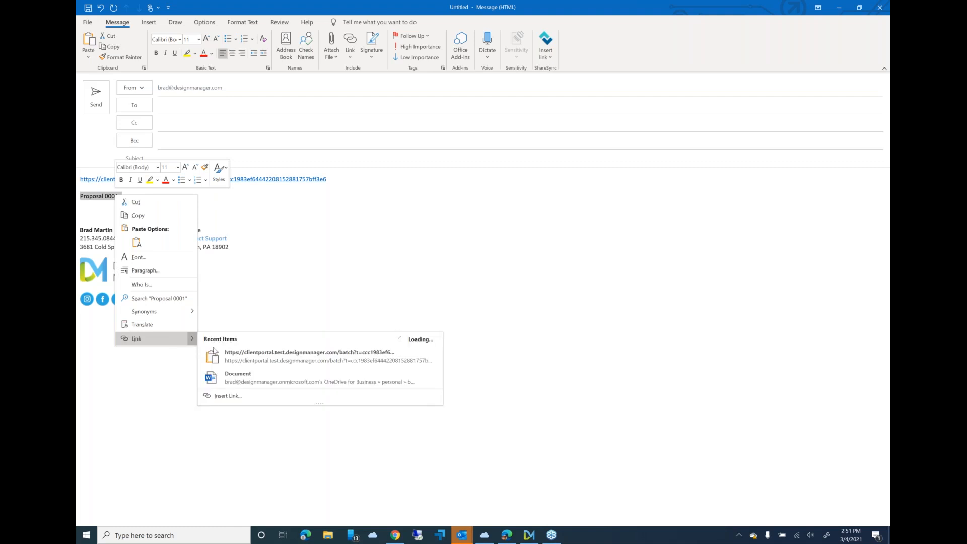
{"action": "left_click", "coordinate": [229, 358]}
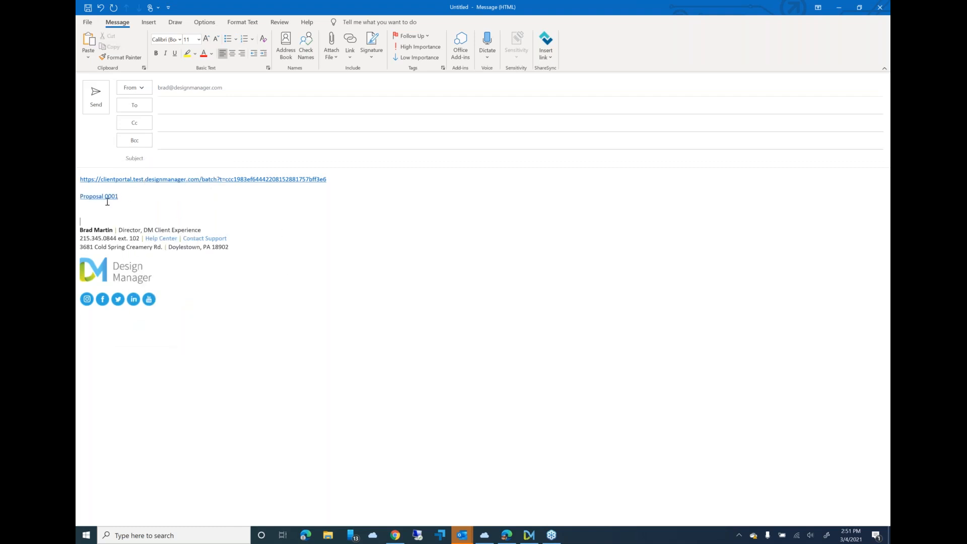
{"action": "left_click", "coordinate": [101, 198]}
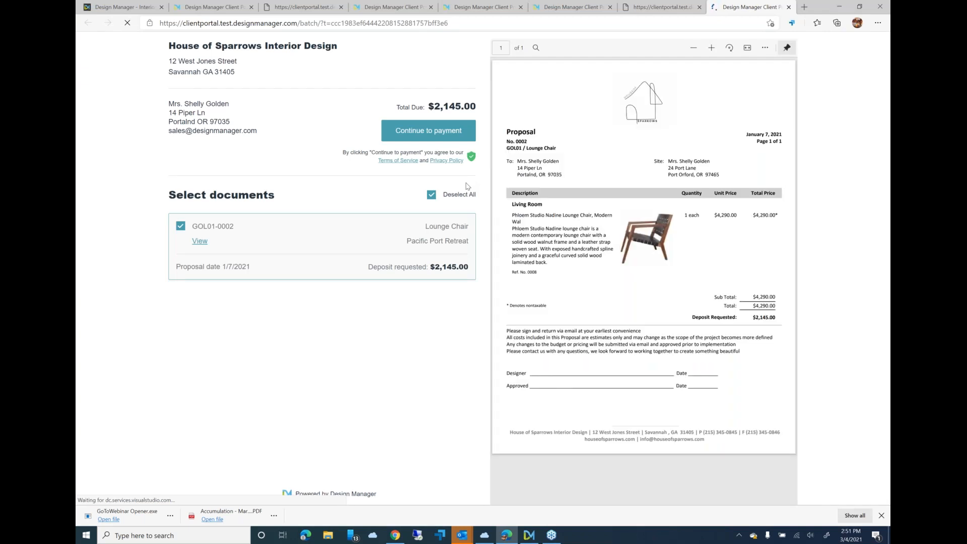
- Minimize the browser, the draft email and the Outlook window to return to Design Manager
{"action": "left_click", "coordinate": [841, 7]}
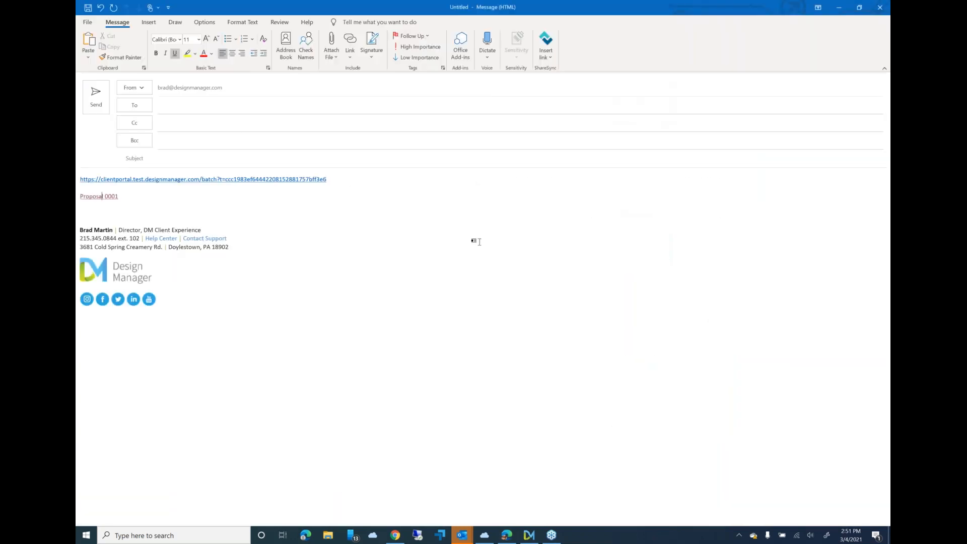
{"action": "left_click", "coordinate": [836, 8]}
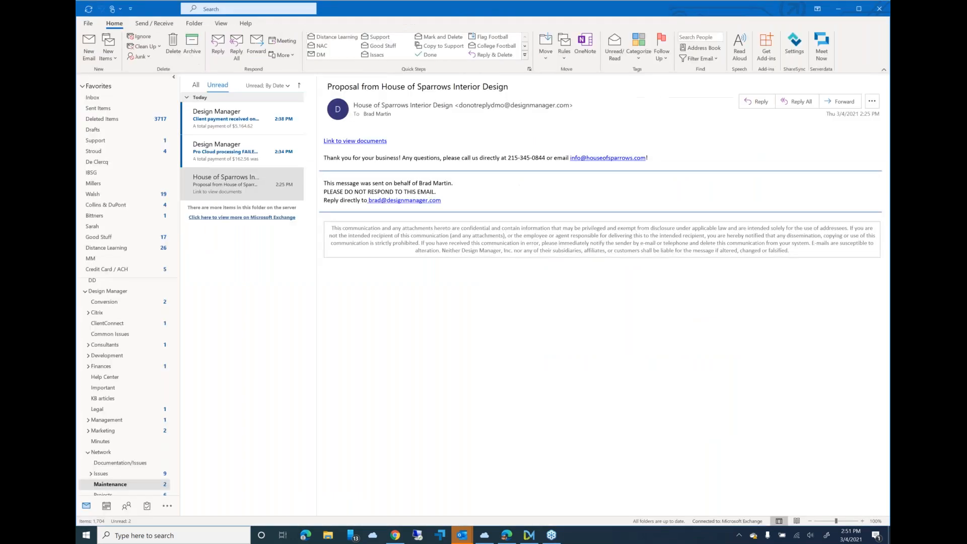
{"action": "left_click", "coordinate": [836, 9]}
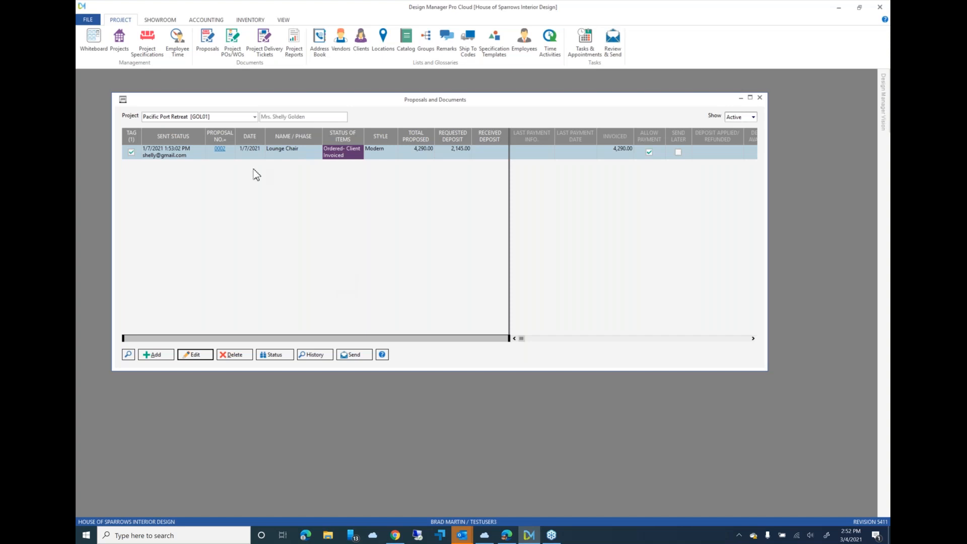
- View the Atlanta Office project's status and its deposits and retainers, and go to the cash receipt behind the online retainer payment
{"action": "left_click", "coordinate": [126, 47]}
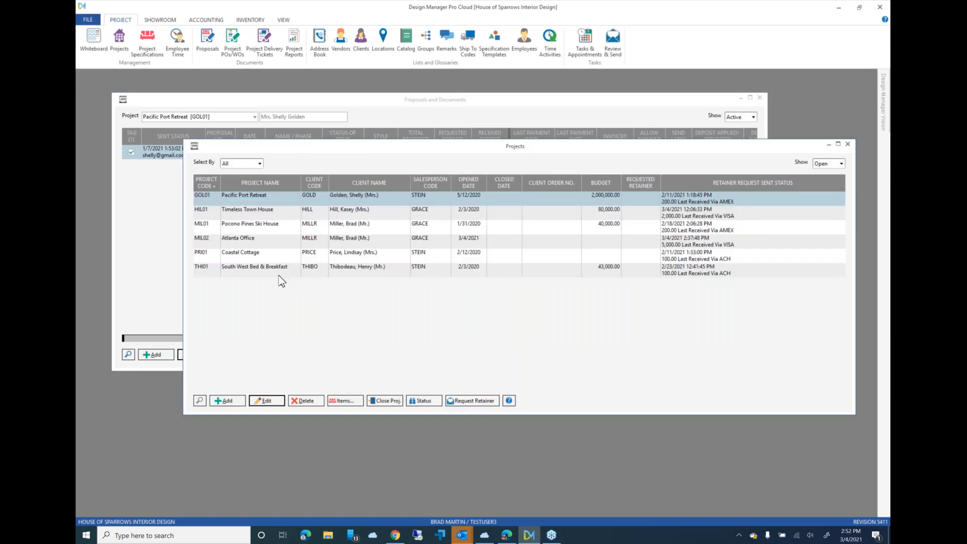
{"action": "left_click", "coordinate": [260, 256]}
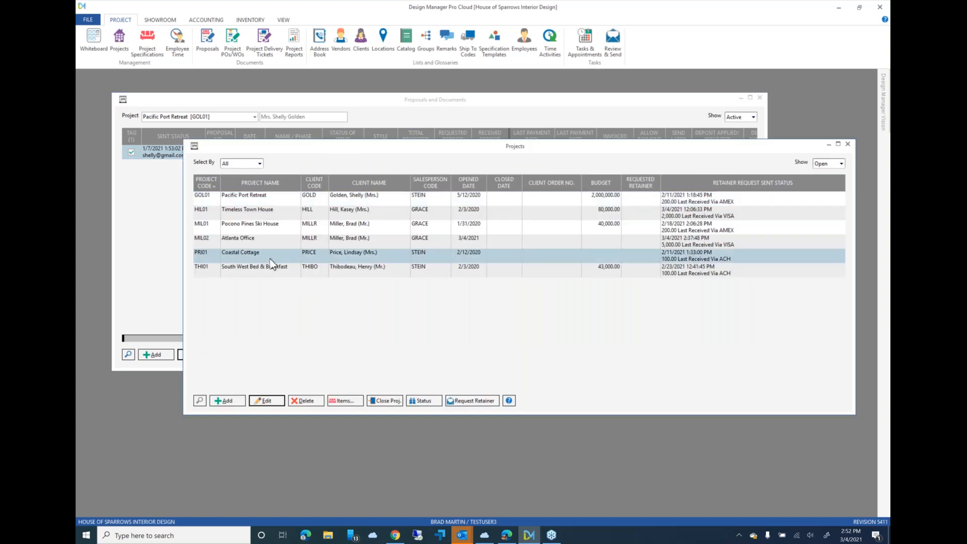
{"action": "left_click", "coordinate": [265, 239]}
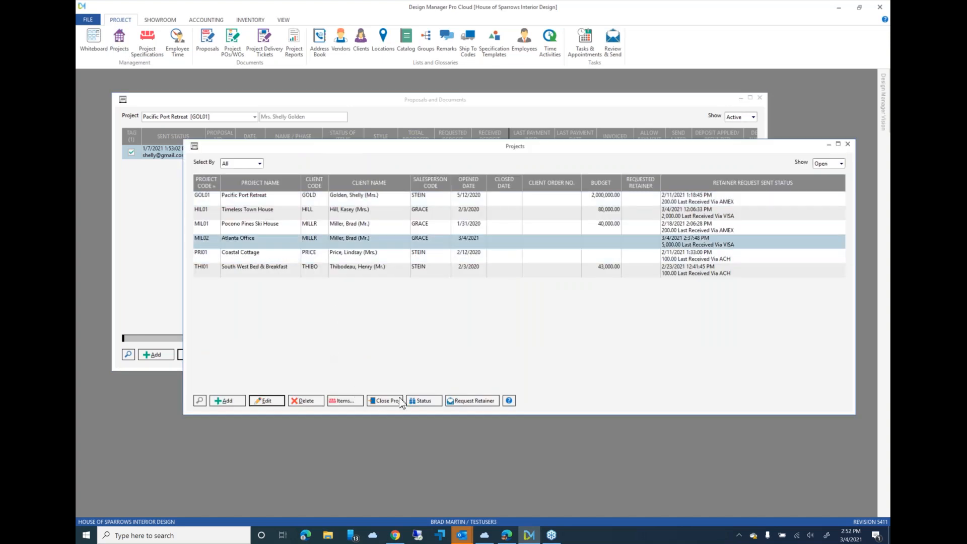
{"action": "left_click", "coordinate": [423, 400]}
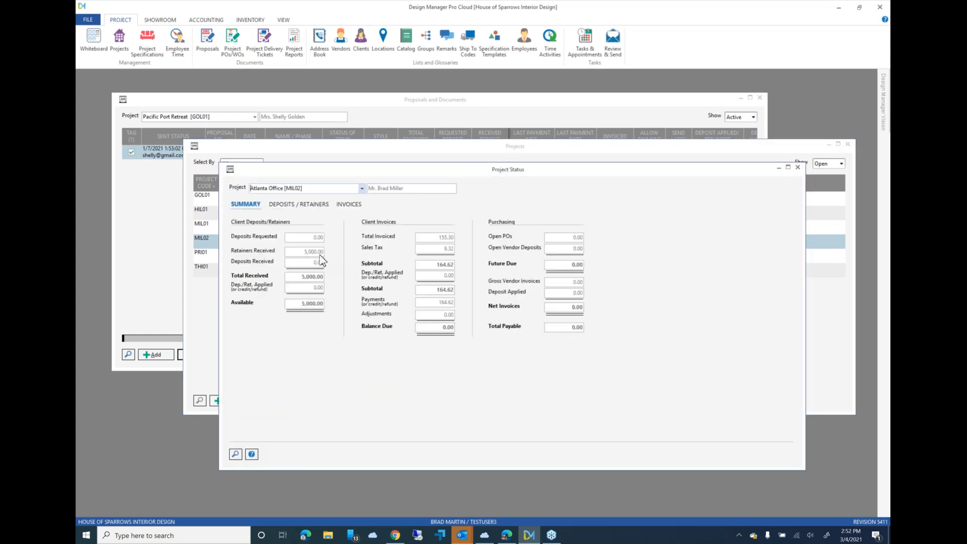
{"action": "left_click", "coordinate": [302, 204]}
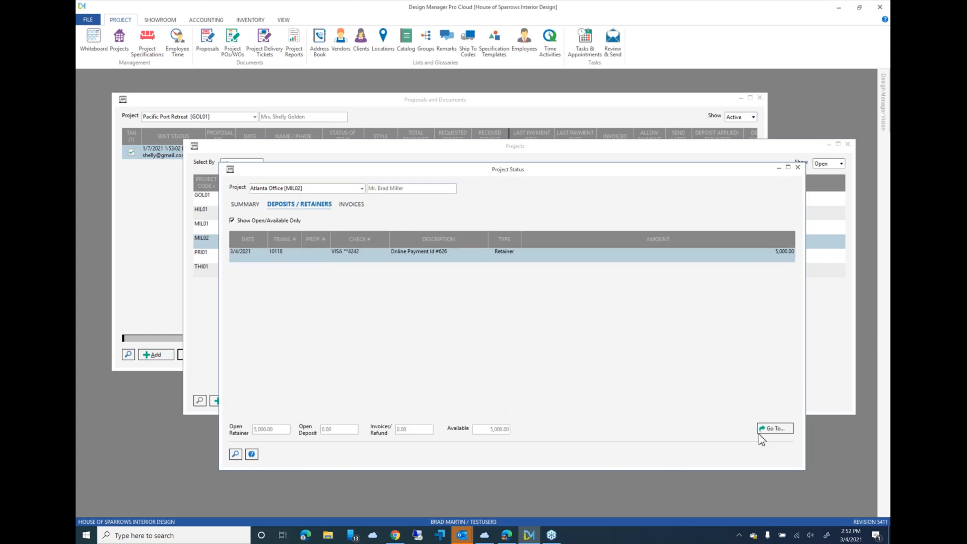
{"action": "left_click", "coordinate": [775, 429]}
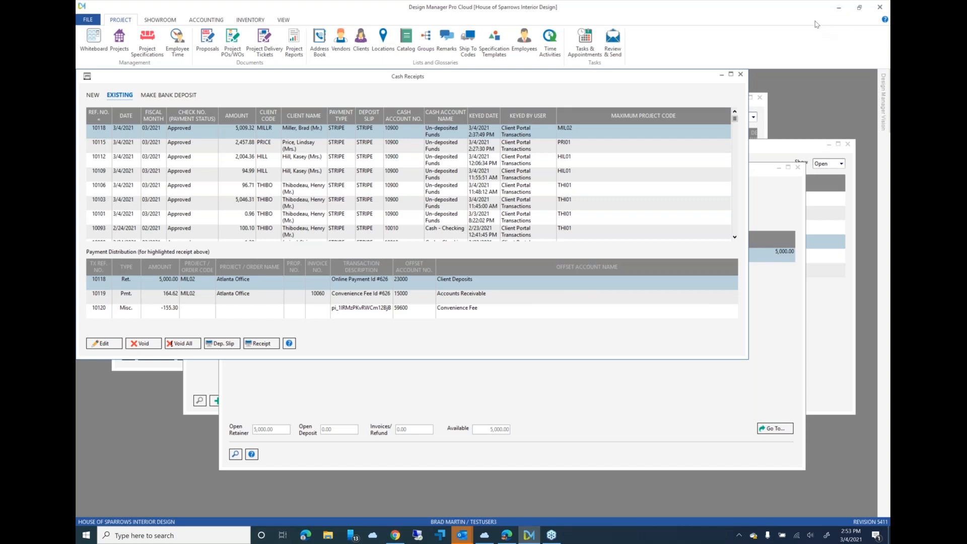
- Open the Help Center's how-to videos on YouTube and pause the channel's intro video
{"action": "left_click", "coordinate": [888, 59]}
{"action": "left_click", "coordinate": [884, 89]}
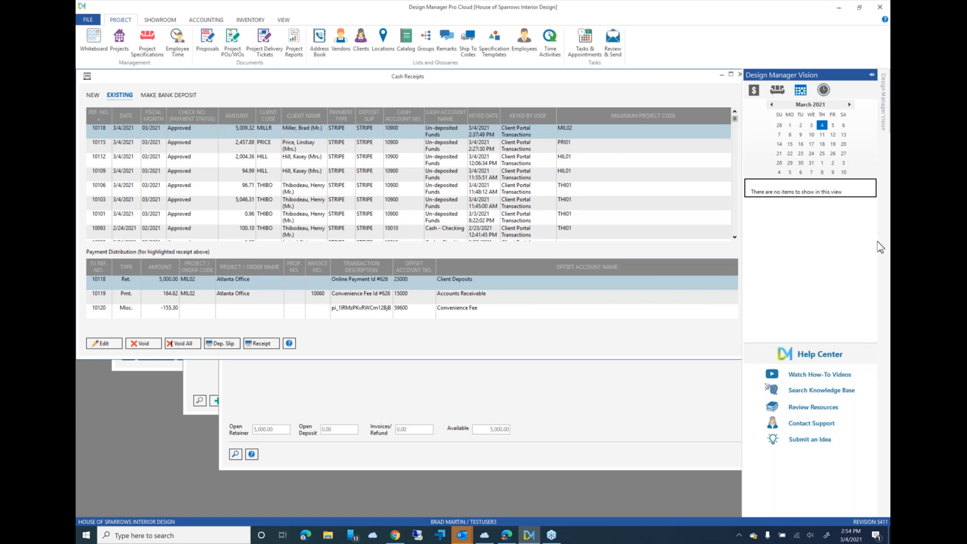
{"action": "left_click", "coordinate": [818, 375]}
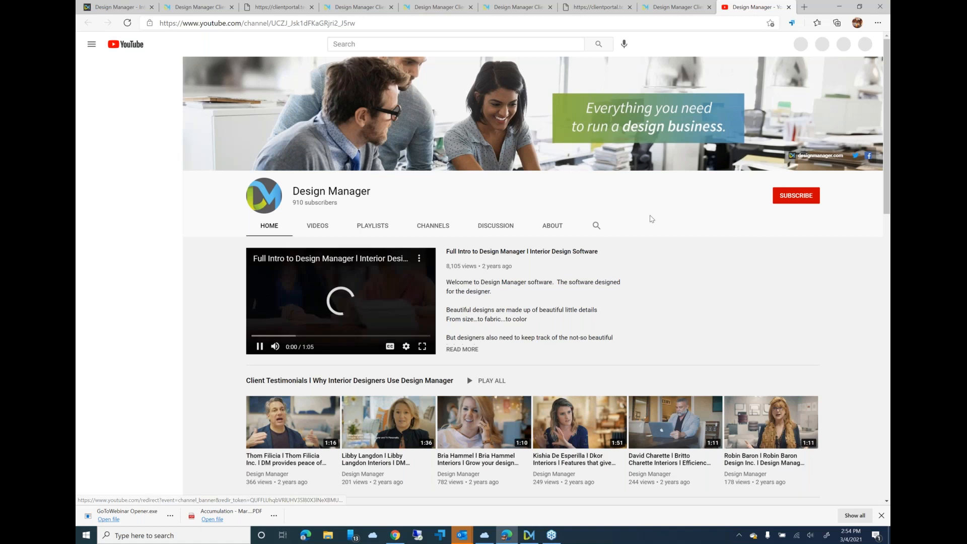
{"action": "scroll", "coordinate": [886, 76], "scroll_direction": "down", "scroll_amount": 3}
{"action": "scroll", "coordinate": [885, 77], "scroll_direction": "up", "scroll_amount": 3}
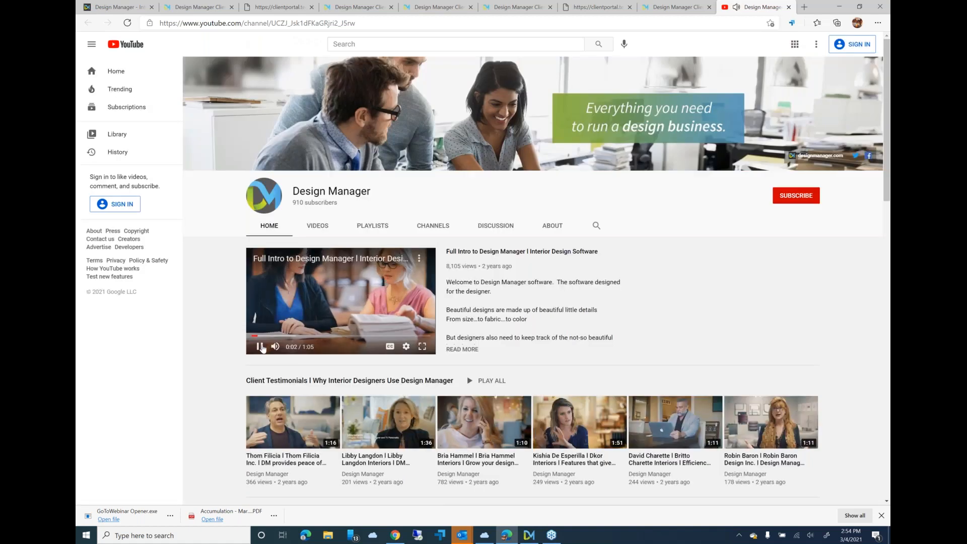
{"action": "left_click", "coordinate": [259, 347]}
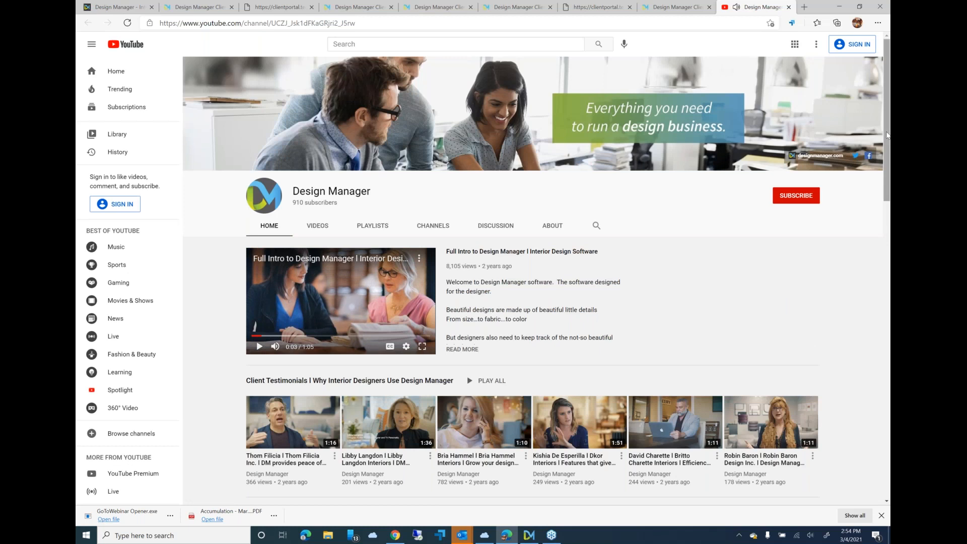
- Browse the channel's tutorials, project management courses and accounting courses, and minimize the browser to return to Design Manager
{"action": "left_click_drag", "start_coordinate": [887, 144], "coordinate": [888, 308]}
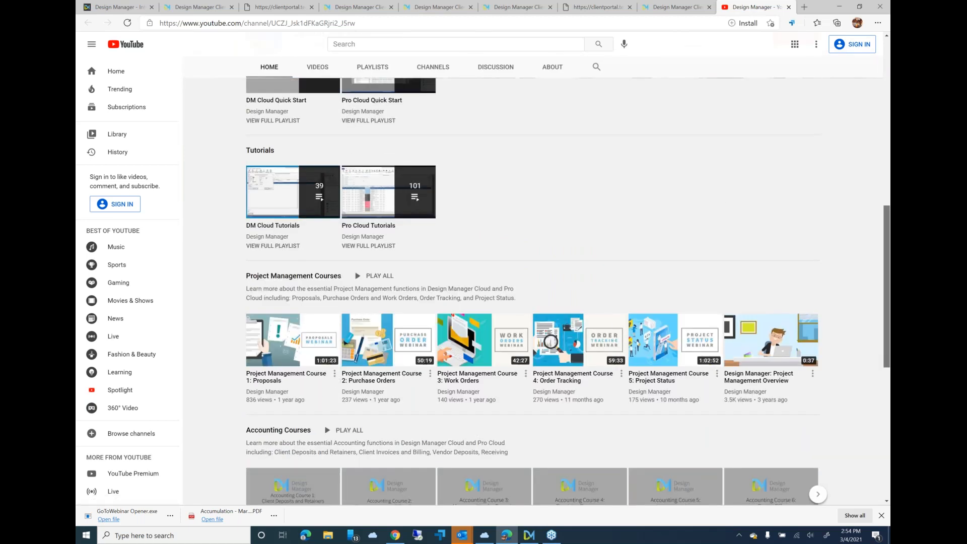
{"action": "scroll", "coordinate": [267, 425], "scroll_direction": "down", "scroll_amount": 2}
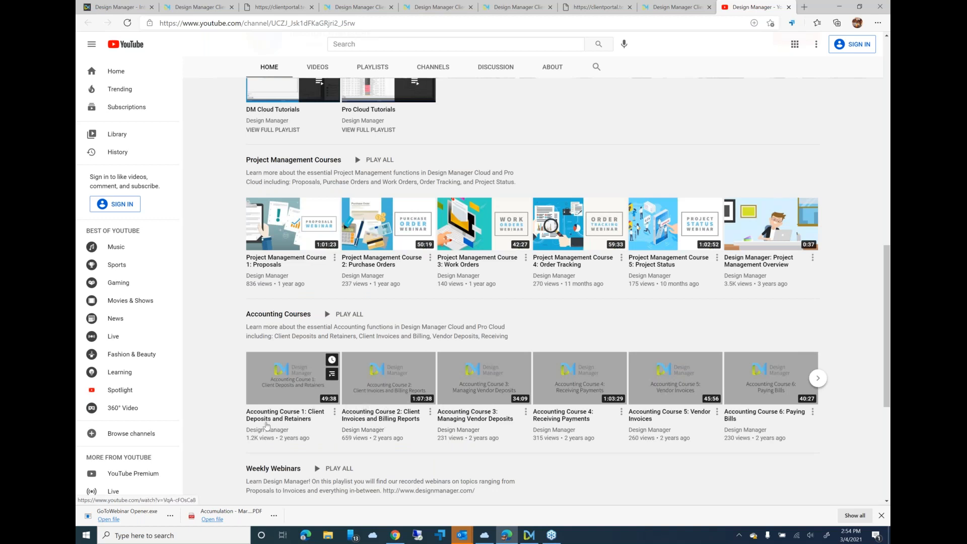
{"action": "left_click", "coordinate": [836, 7]}
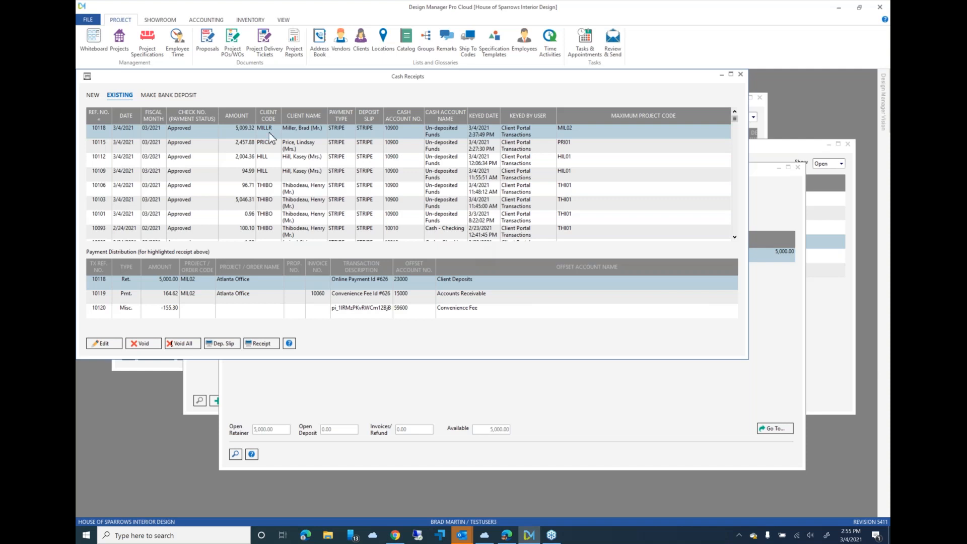
- Close the Cash Receipts, Proposals and Documents, Projects and Project Status windows
{"action": "double_click", "coordinate": [87, 77]}
{"action": "left_click", "coordinate": [123, 100]}
{"action": "left_click", "coordinate": [123, 102]}
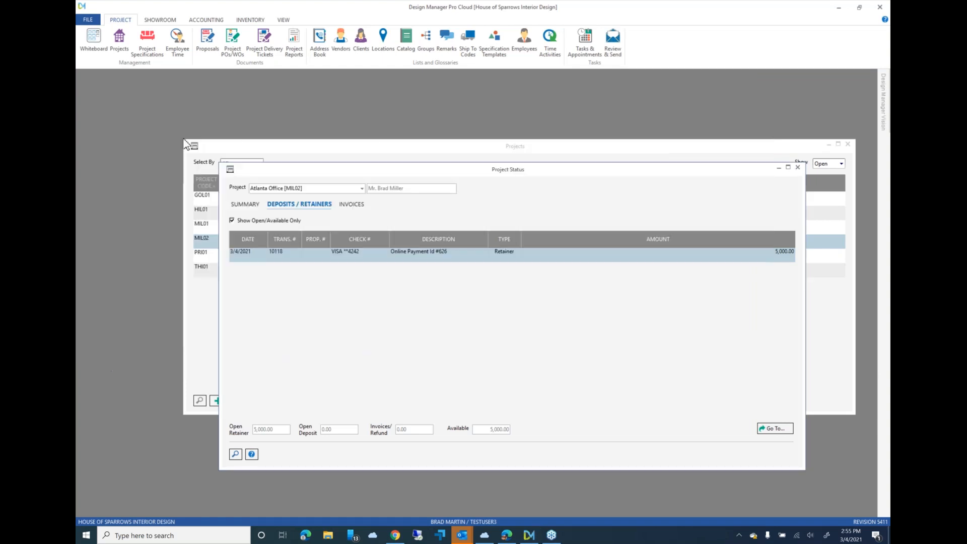
{"action": "double_click", "coordinate": [194, 147]}
{"action": "left_click", "coordinate": [231, 170]}
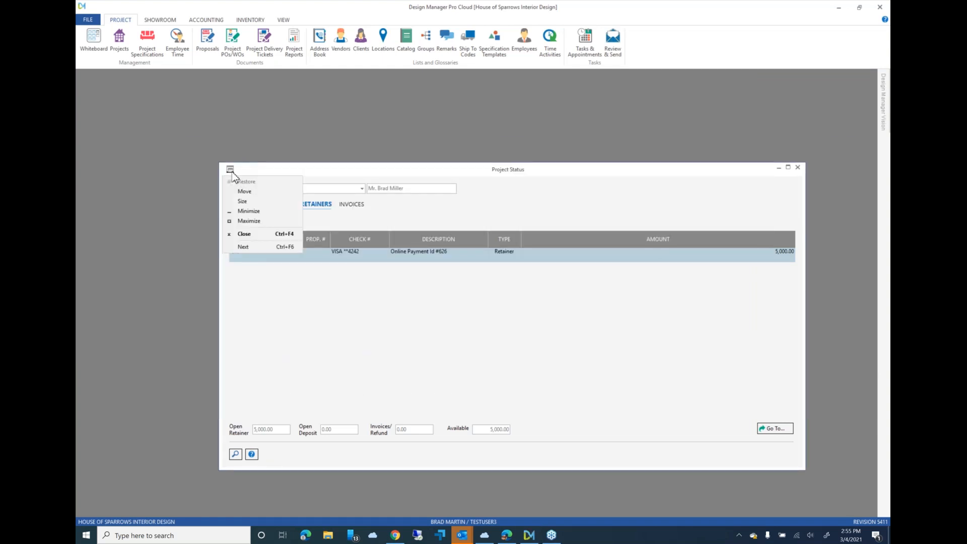
{"action": "left_click", "coordinate": [231, 170]}
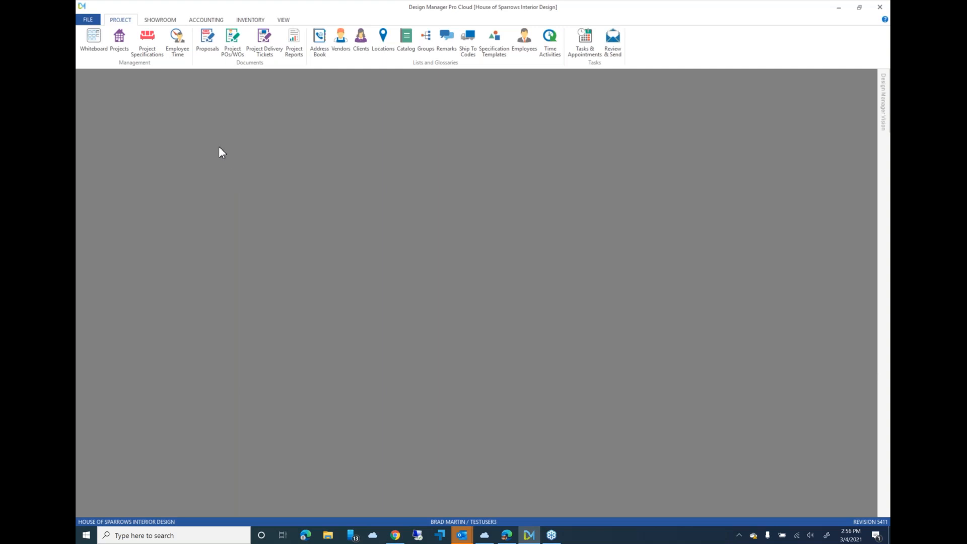
- Open the South West Bed & Breakfast project's details to check the client's email field, and leave without saving
{"action": "left_click", "coordinate": [120, 40]}
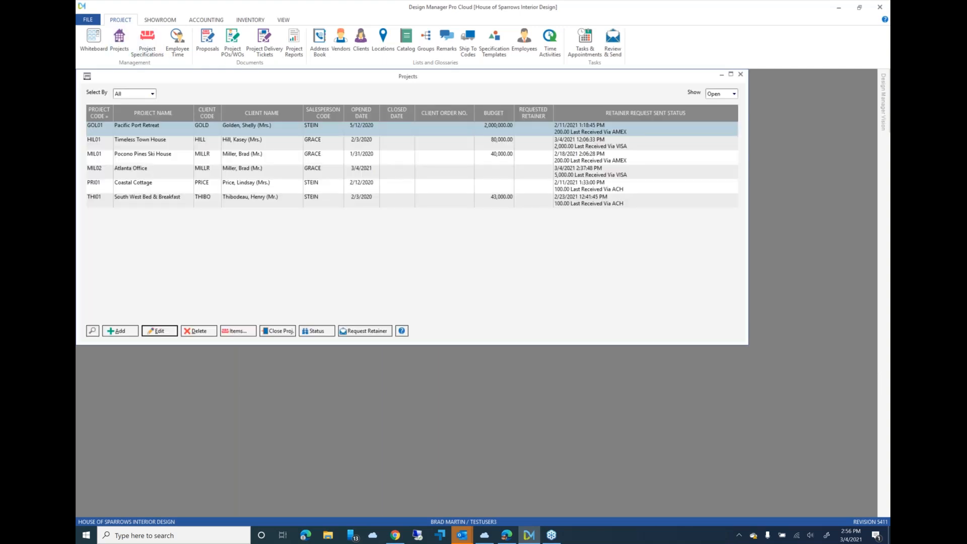
{"action": "left_click", "coordinate": [254, 204]}
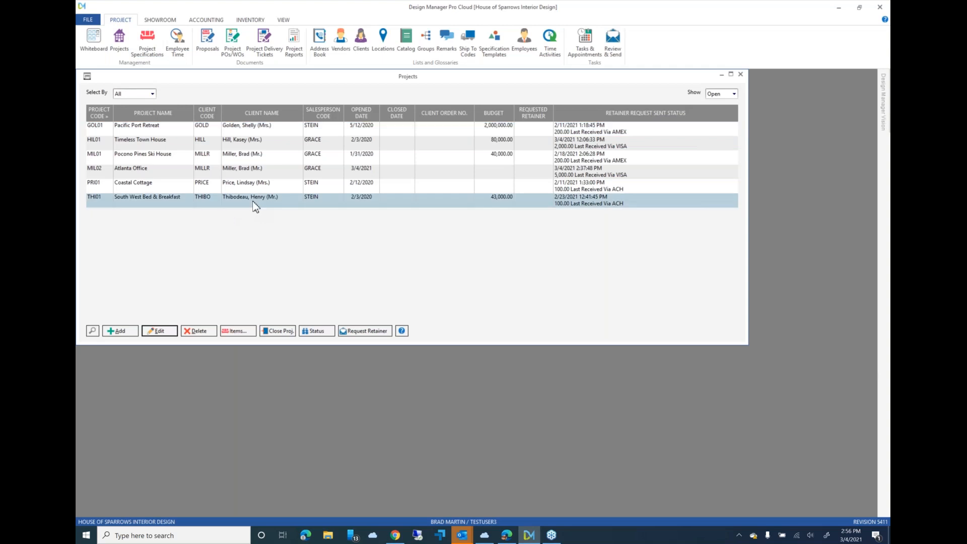
{"action": "double_click", "coordinate": [254, 204]}
{"action": "left_click", "coordinate": [378, 329]}
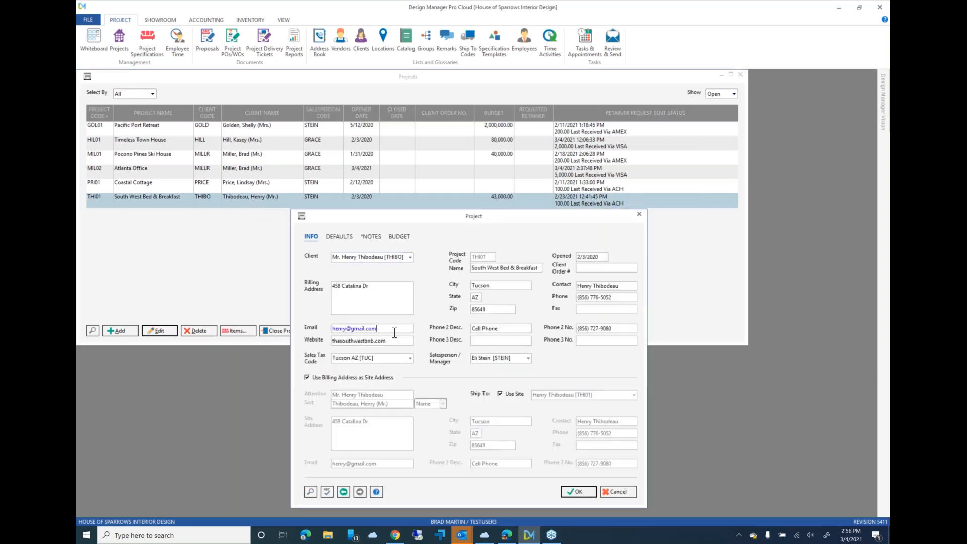
{"action": "left_click", "coordinate": [619, 492]}
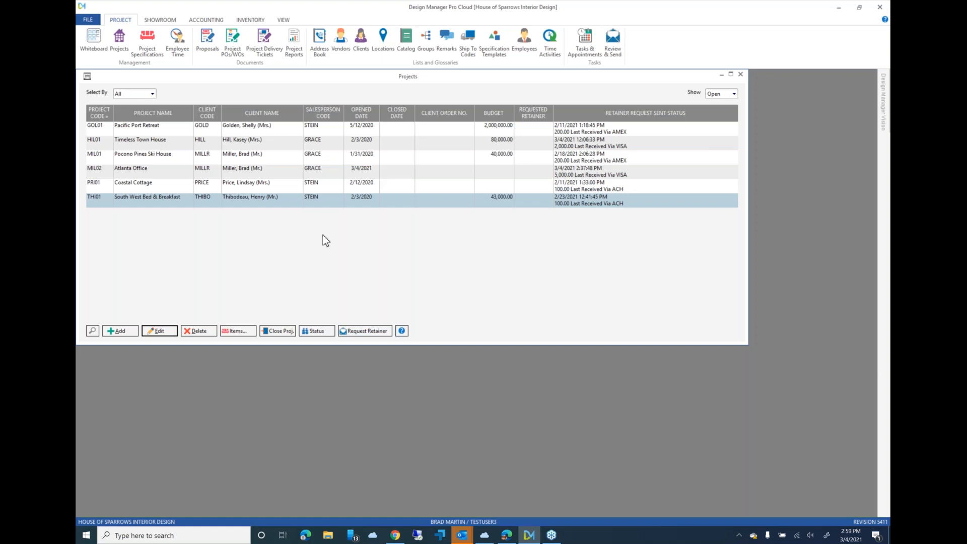
- Open the bank deposit list in Cash Receipts and examine the Stripe ACH and Visa payments dated 3/4/2021
{"action": "left_click", "coordinate": [206, 20]}
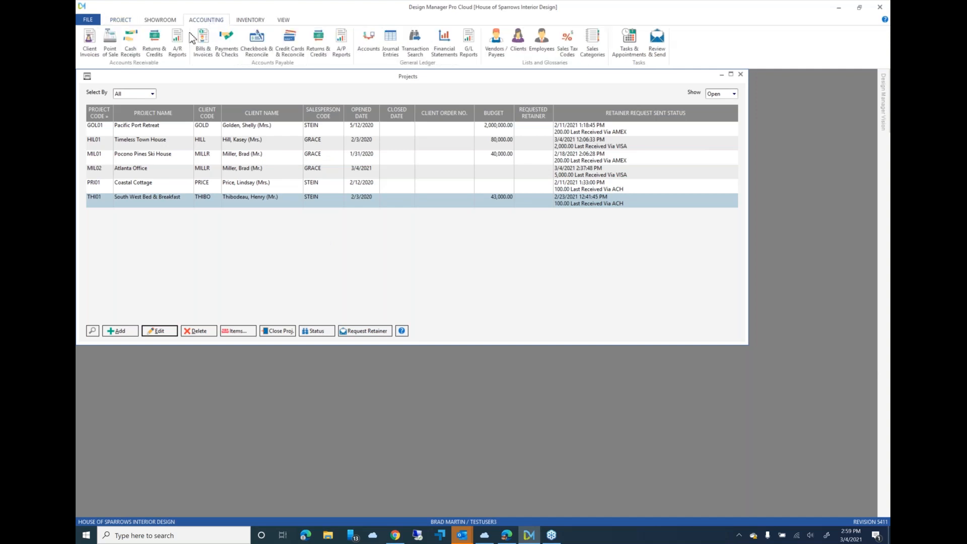
{"action": "left_click", "coordinate": [130, 46]}
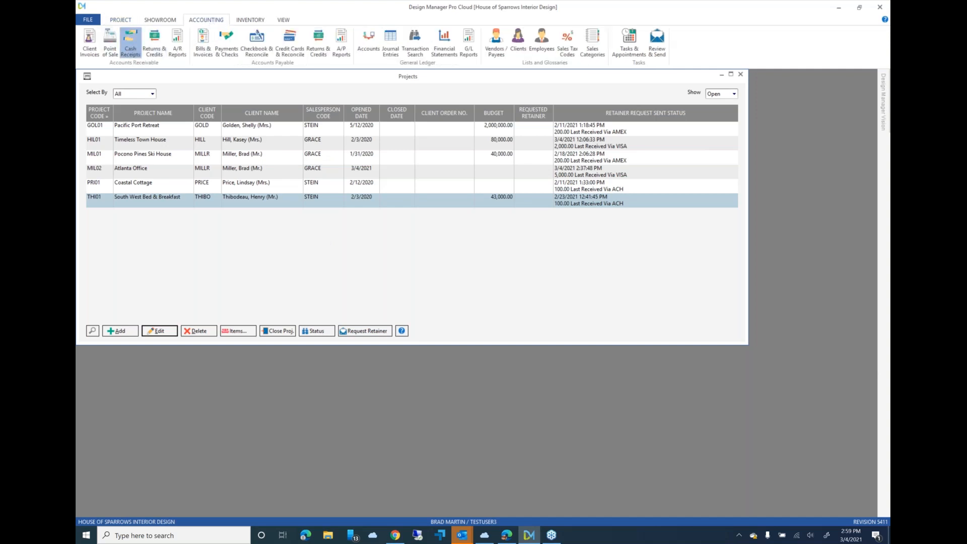
{"action": "left_click", "coordinate": [199, 107]}
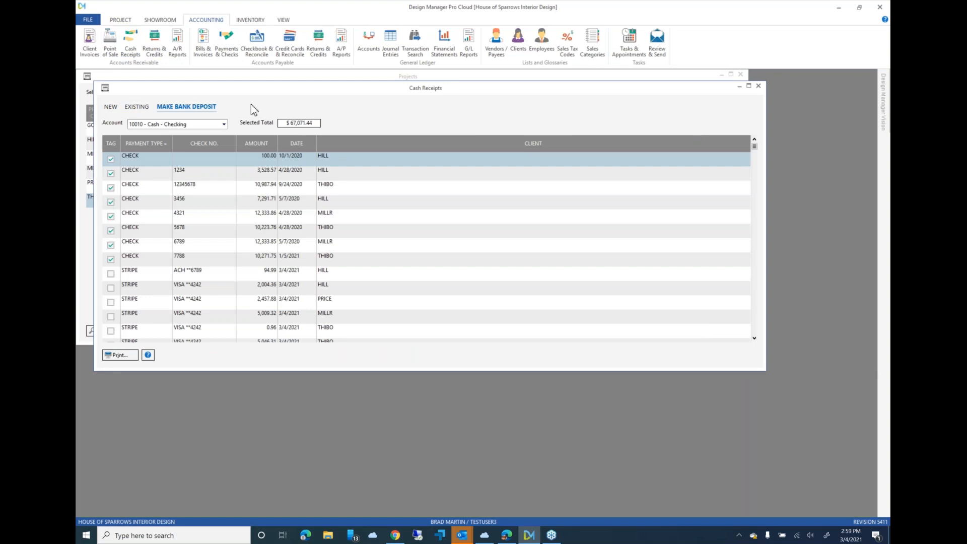
{"action": "left_click", "coordinate": [218, 278]}
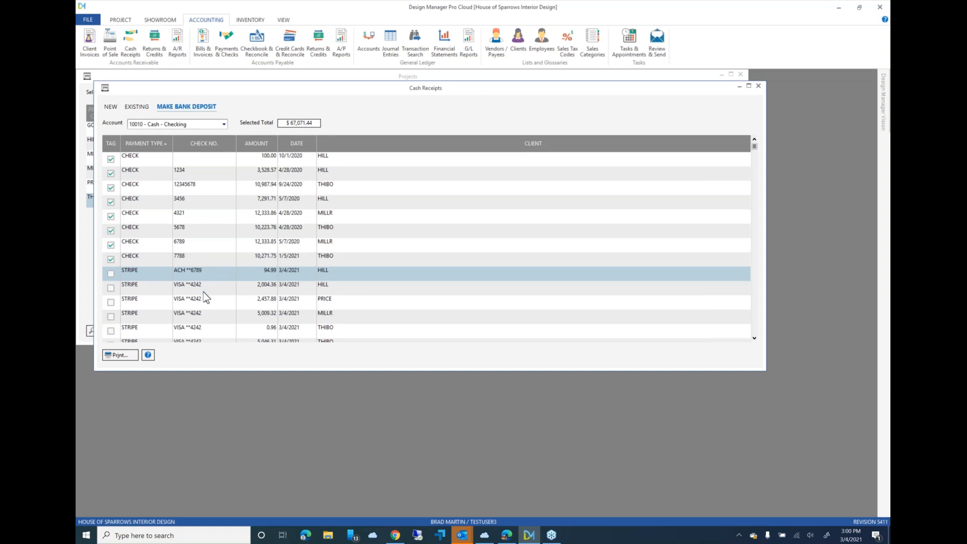
{"action": "left_click", "coordinate": [207, 289]}
{"action": "left_click", "coordinate": [206, 314]}
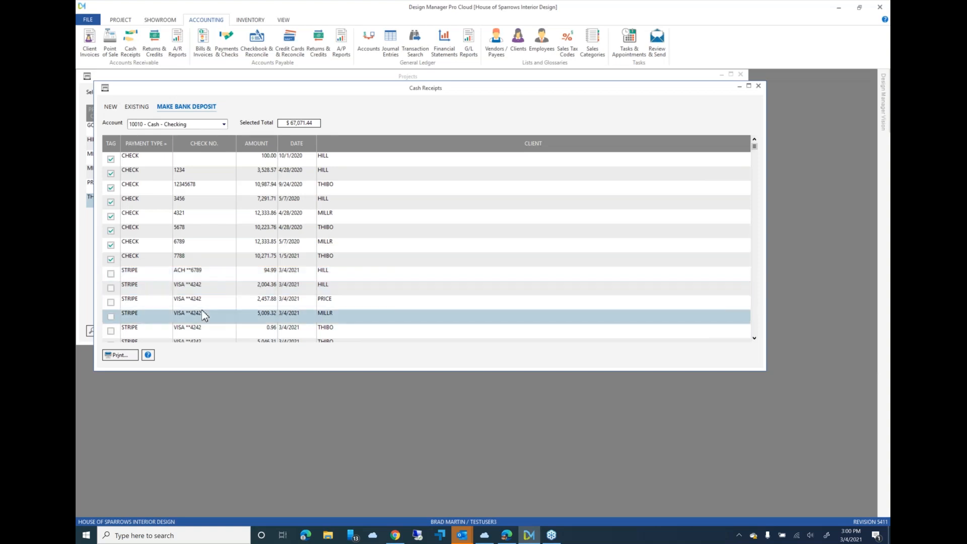
{"action": "left_click", "coordinate": [299, 277]}
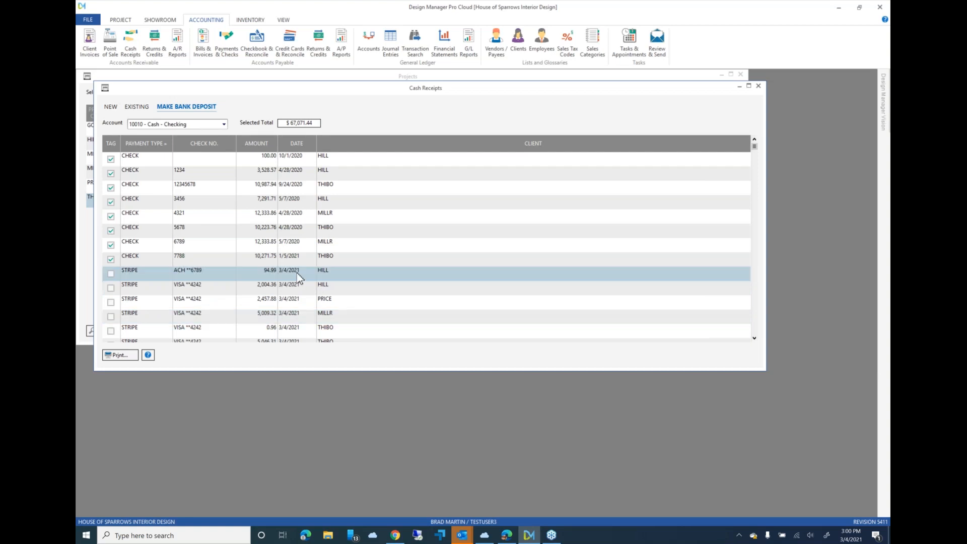
{"action": "left_click", "coordinate": [265, 275]}
{"action": "left_click", "coordinate": [770, 28]}
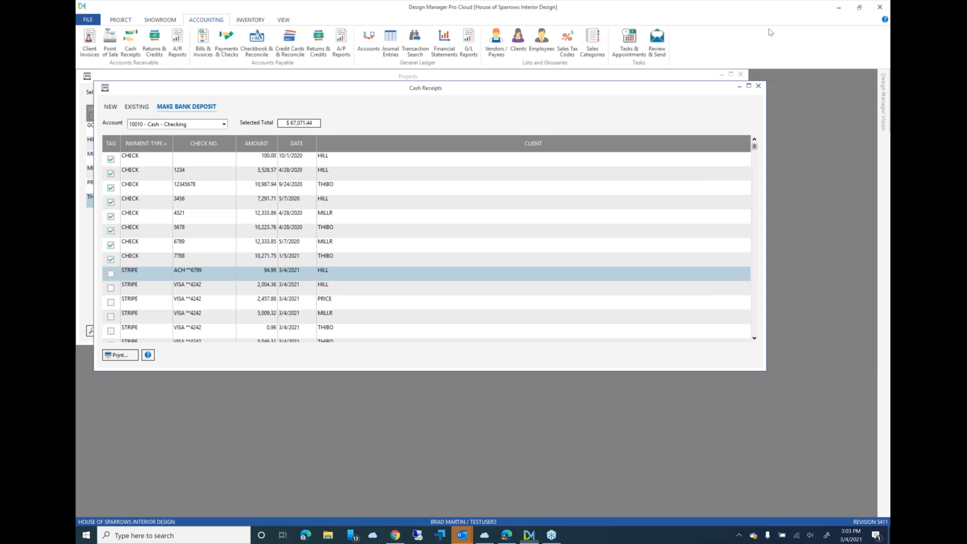